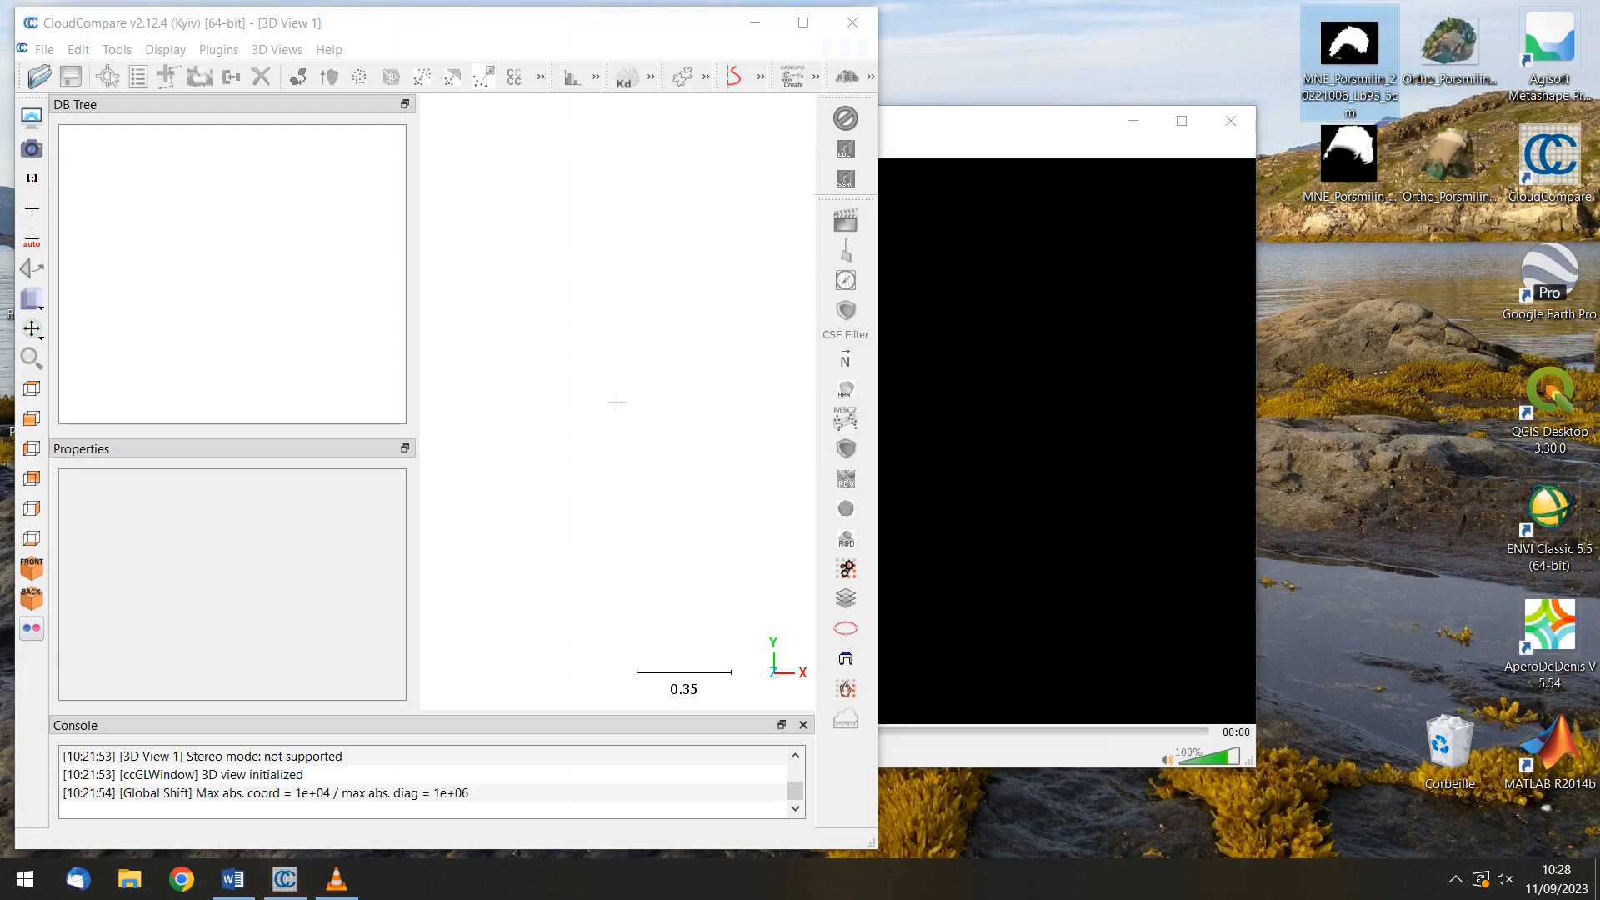
Step: Import the MNE_Porsmilin_20221006_Lb93_5cm raster from the desktop as a cloud with global shift -131600, -6834000, 0
{"action": "left_click_drag", "start_coordinate": [1349, 45], "coordinate": [619, 325]}
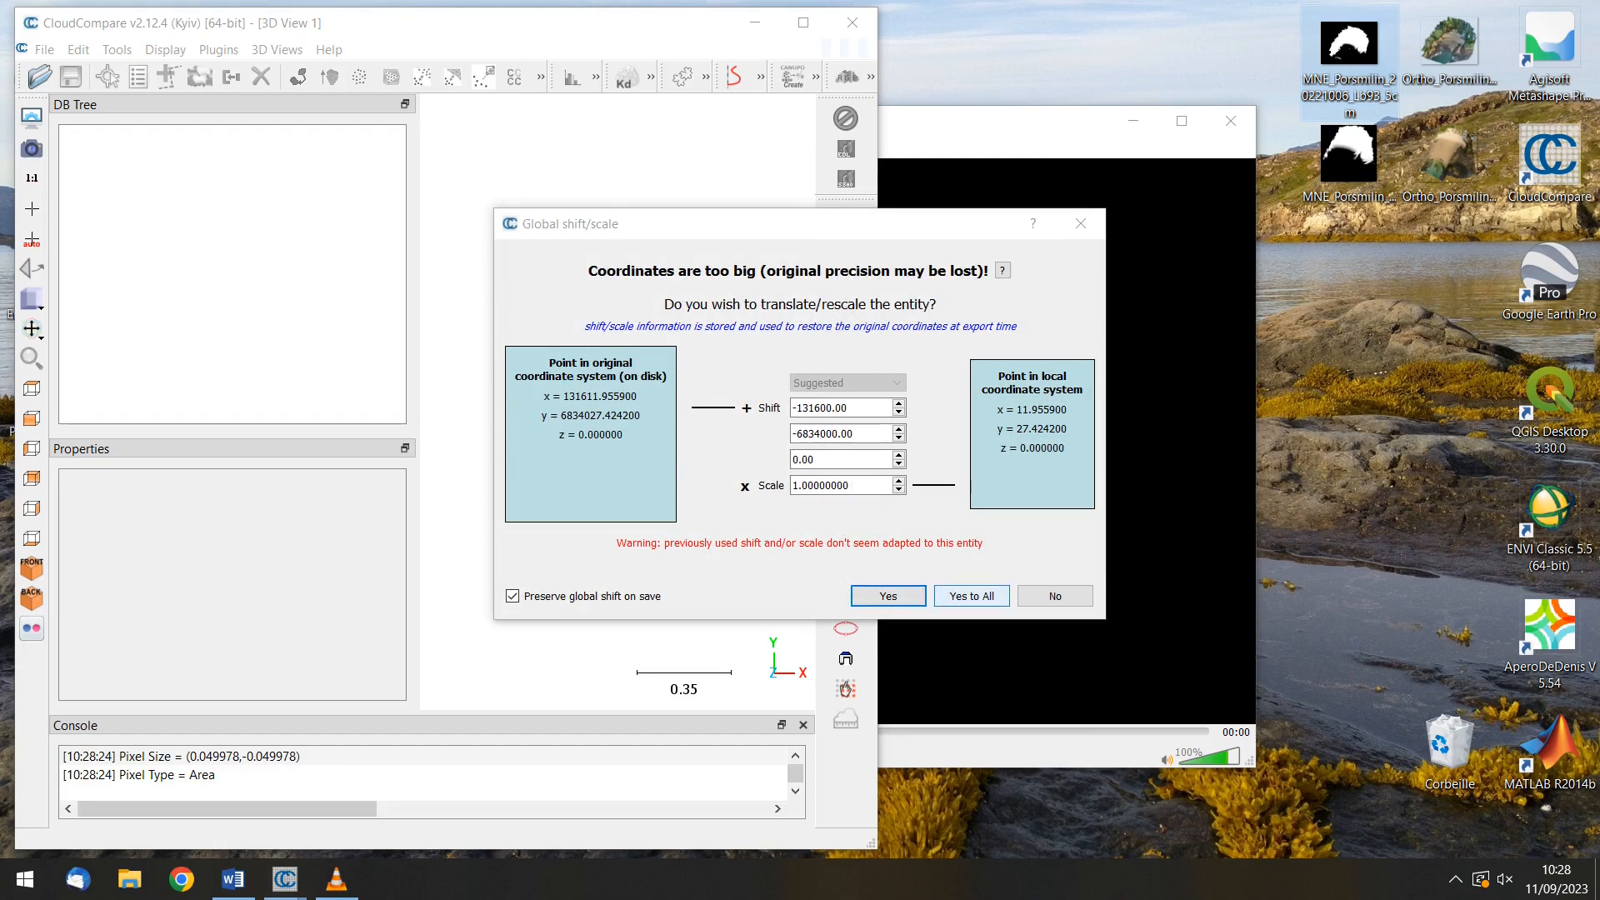
{"action": "key", "text": "Return"}
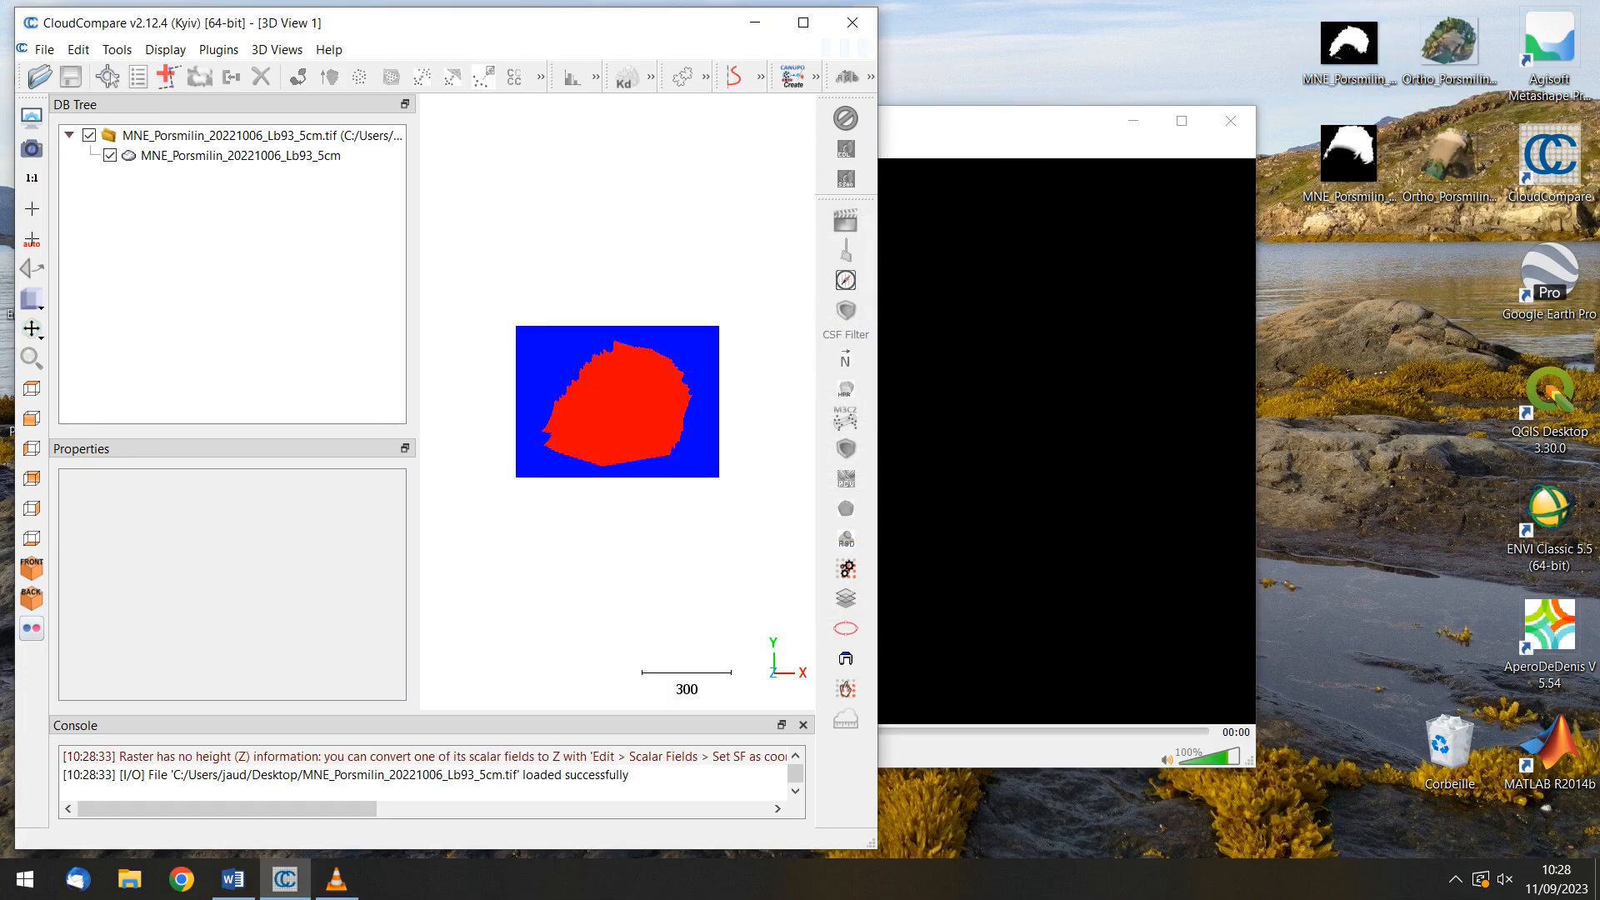
{"action": "left_click_drag", "start_coordinate": [683, 475], "coordinate": [531, 401]}
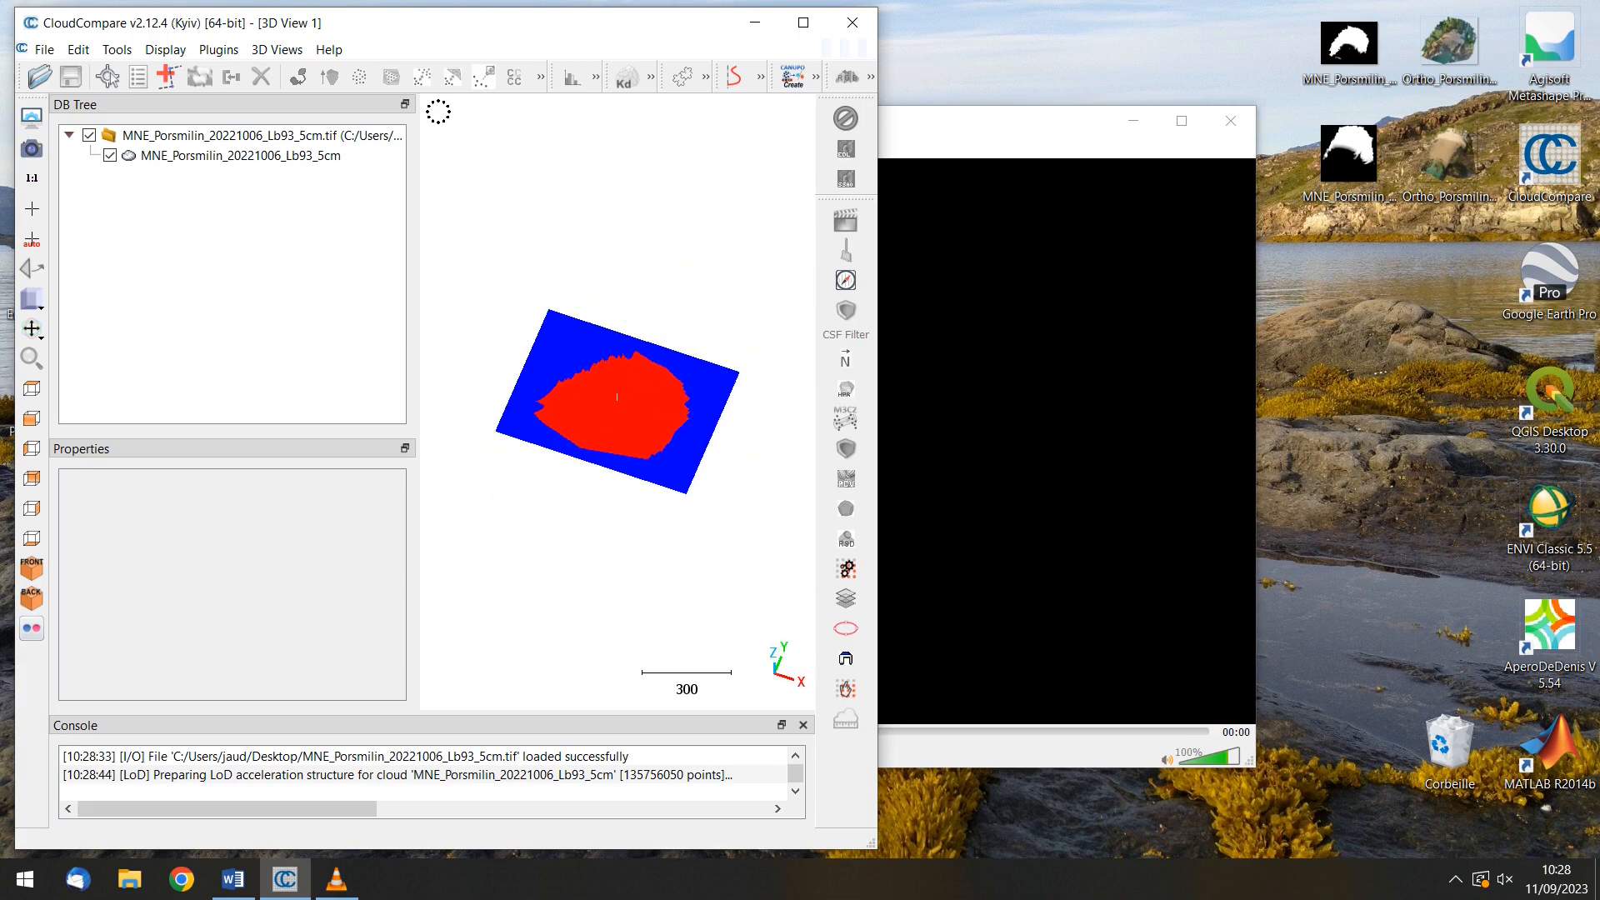
Step: Import the Ortho_Porsmilin_20221006_Lb93_5cm raster as a cloud using the previous global shift, and maximize the window
{"action": "left_click_drag", "start_coordinate": [1448, 44], "coordinate": [723, 227]}
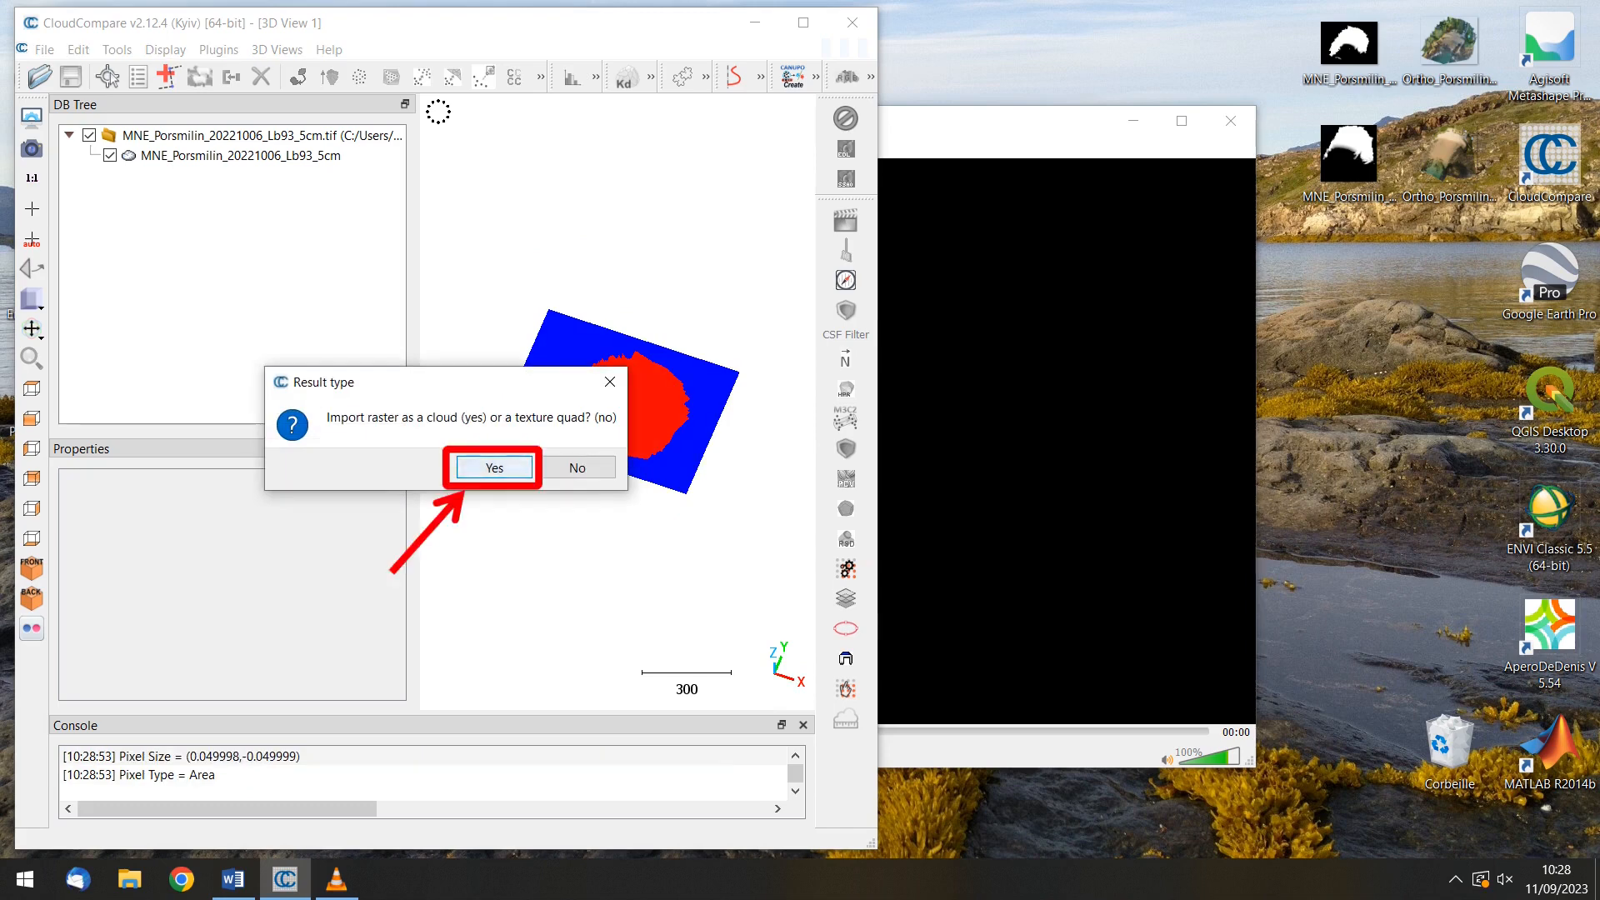
{"action": "key", "text": "Return"}
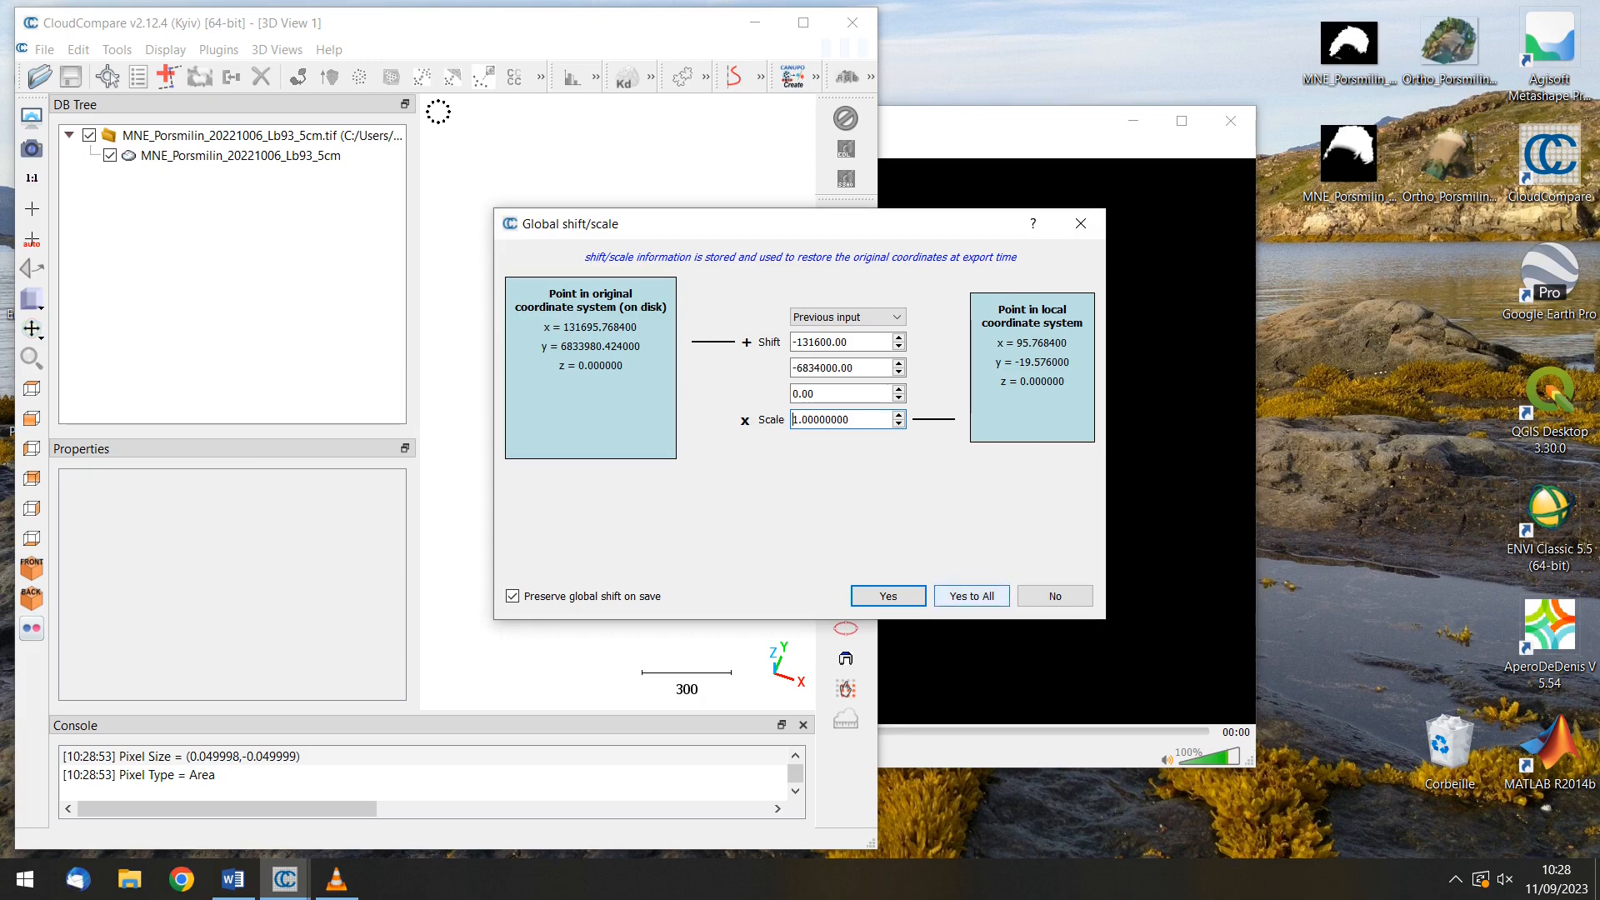
{"action": "key", "text": "Return"}
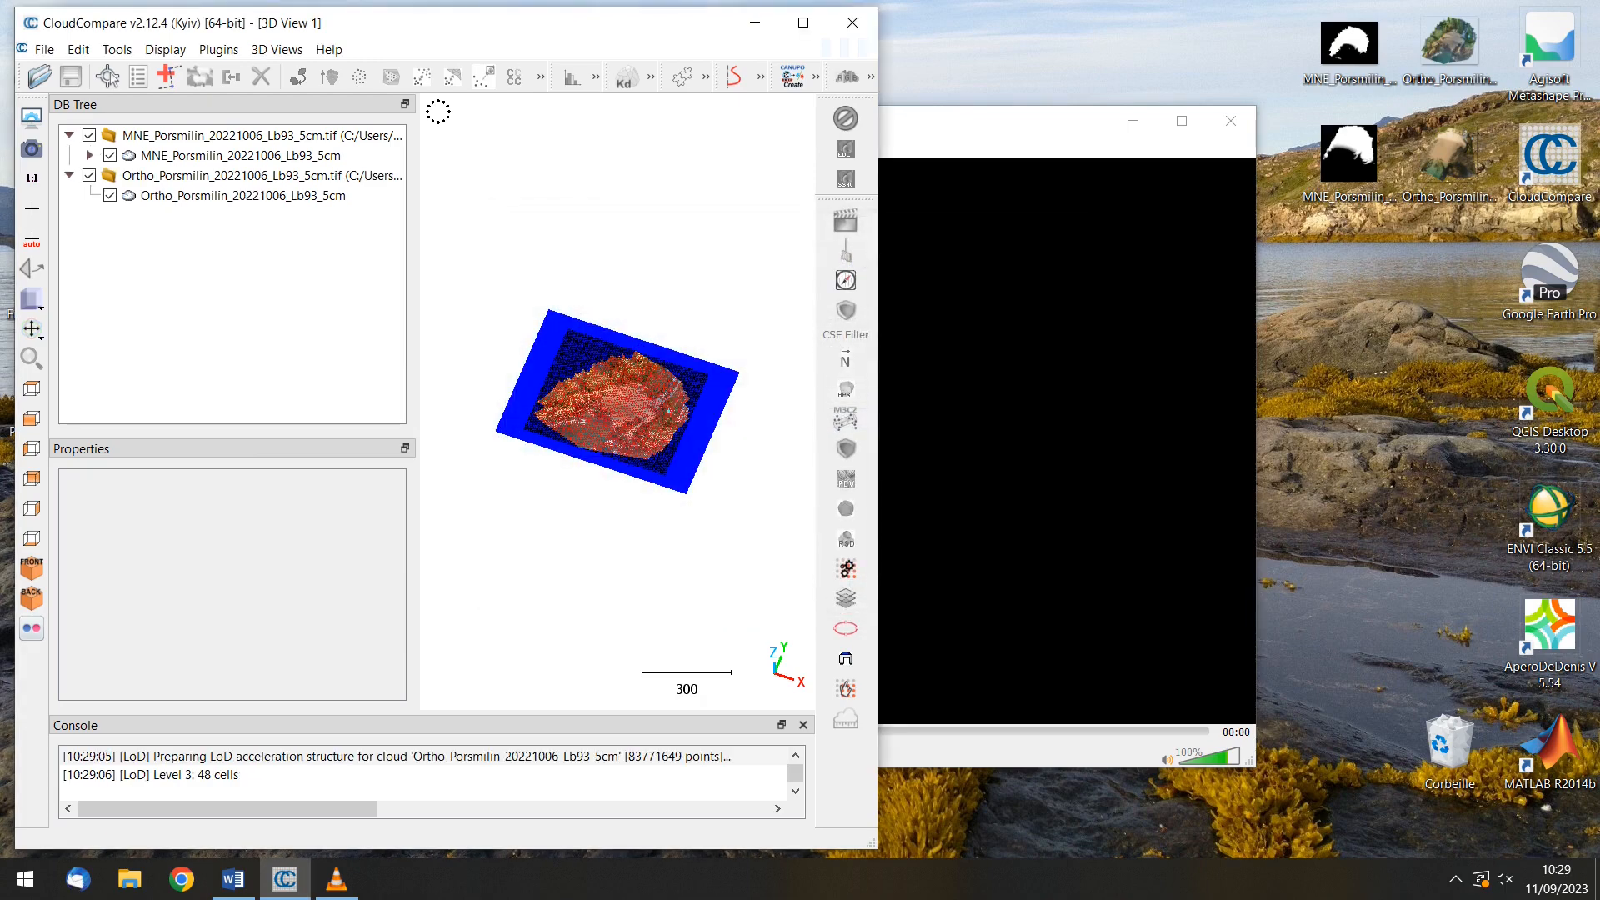
{"action": "left_click", "coordinate": [804, 23]}
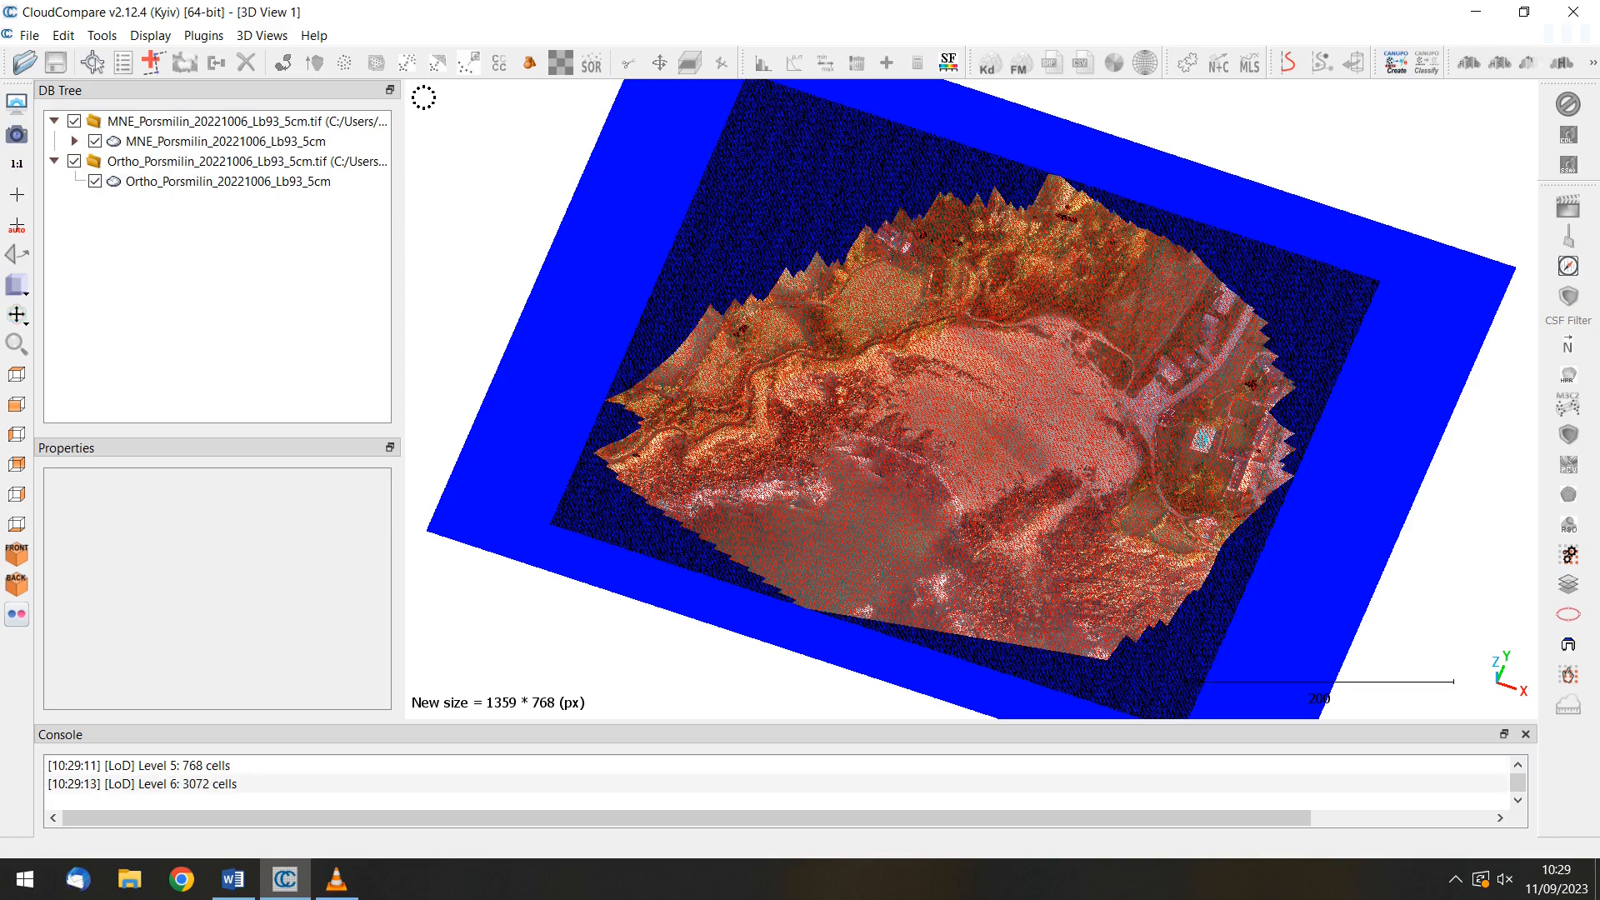
Step: Interpolate the Ortho cloud's colors onto the MNE_Porsmilin_20221006_Lb93_5cm cloud and delete the Ortho group
{"action": "left_click", "coordinate": [224, 141]}
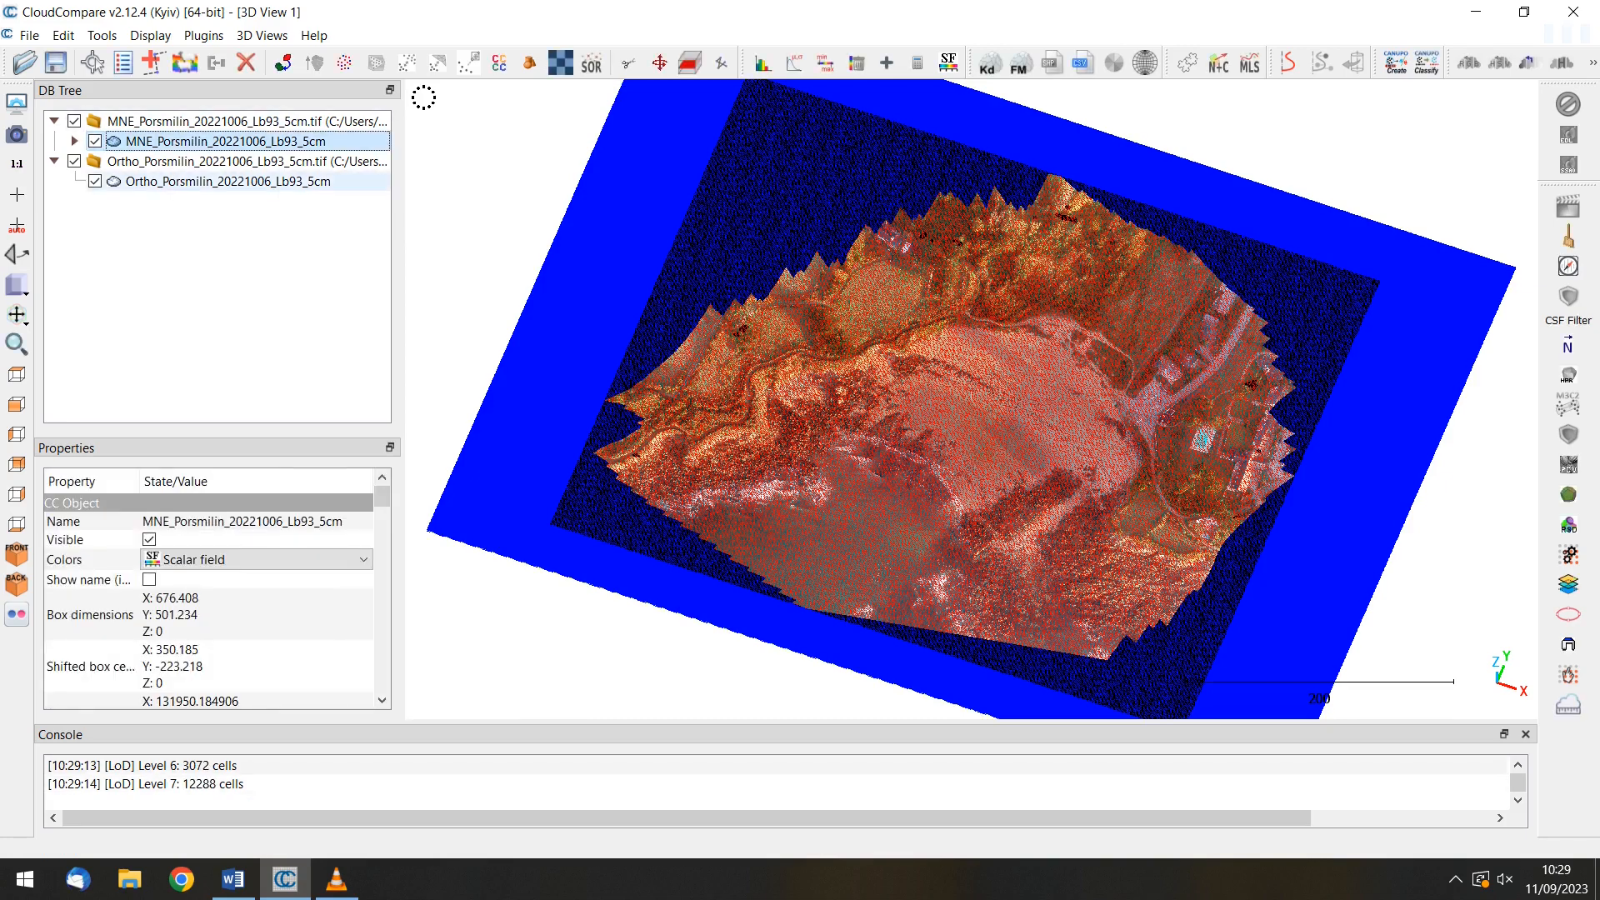
{"action": "left_click", "coordinate": [225, 181], "text": "ctrl"}
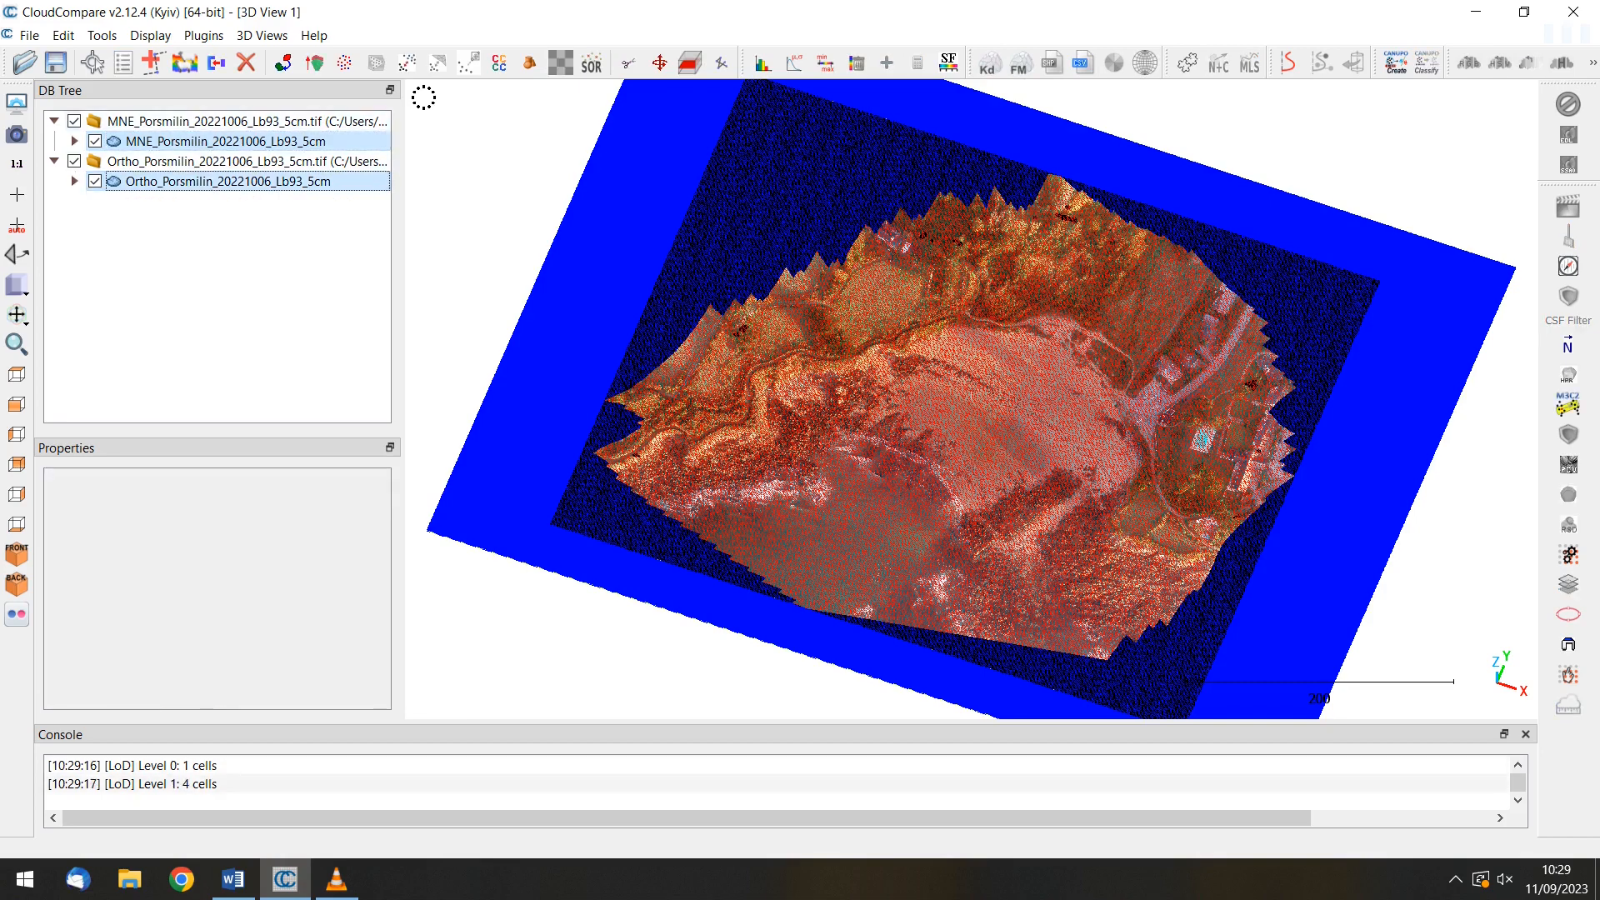
{"action": "left_click", "coordinate": [63, 35]}
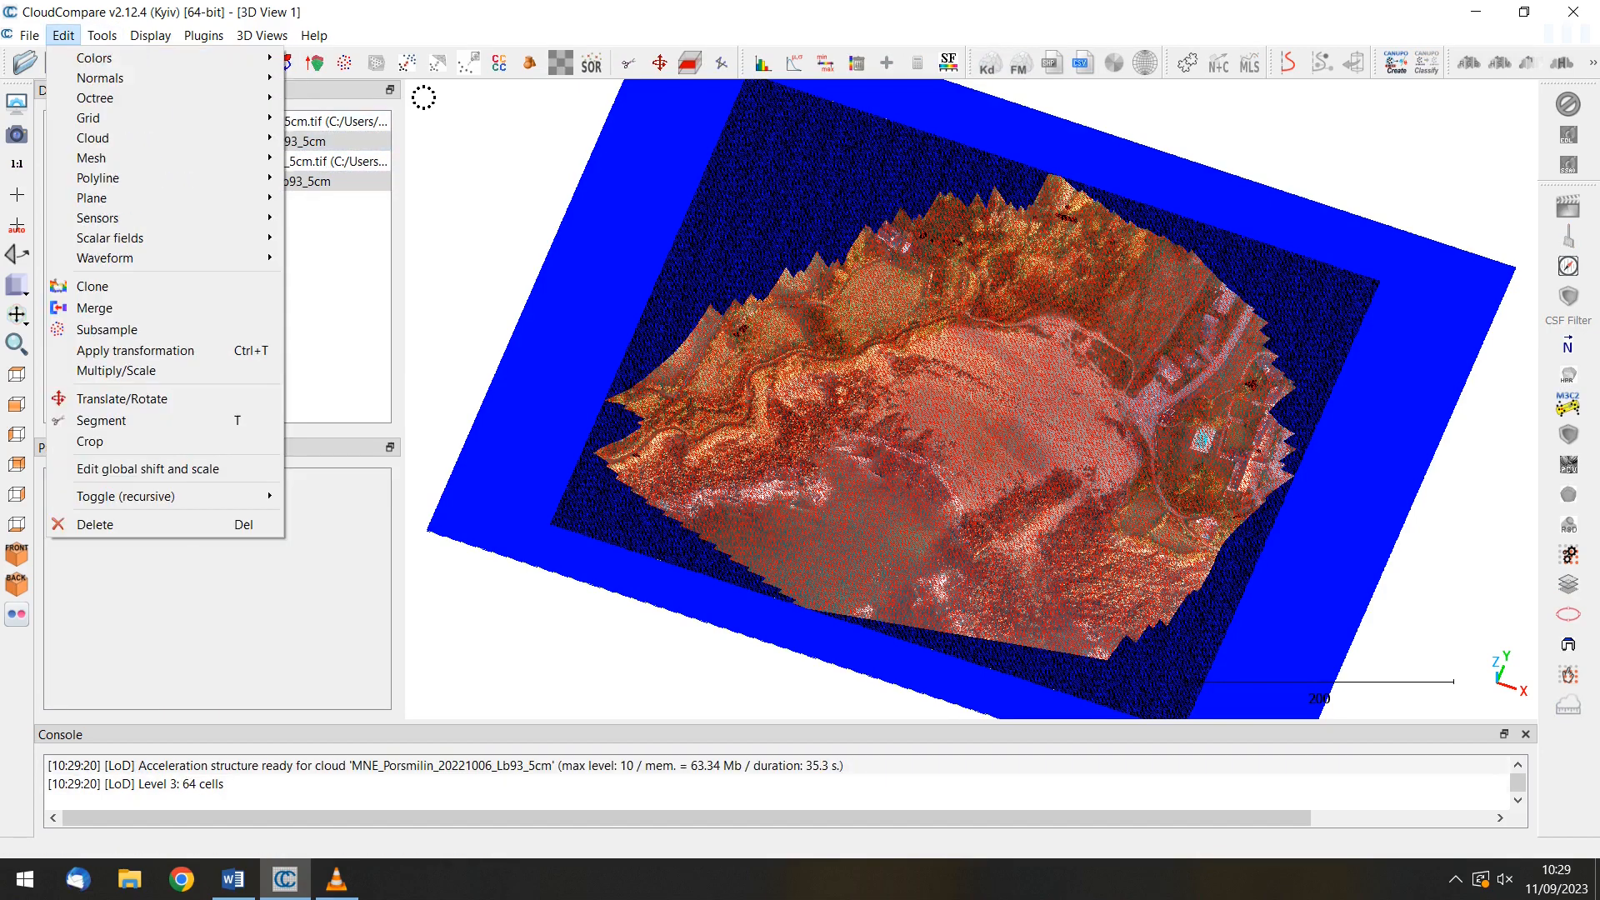
{"action": "mouse_move", "coordinate": [163, 58]}
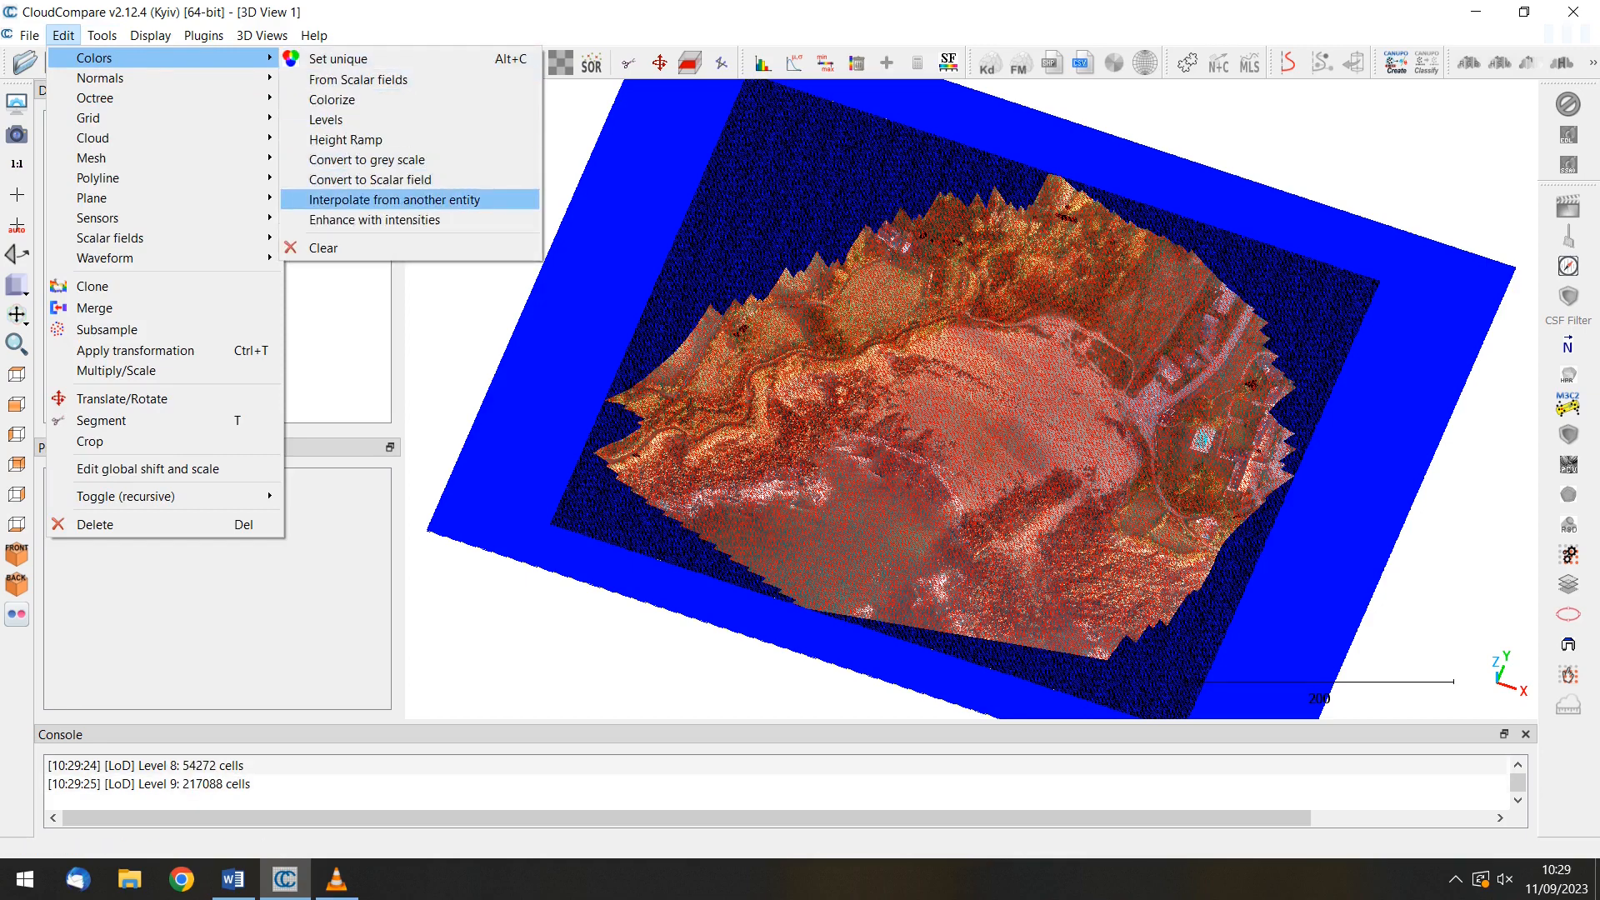
{"action": "left_click", "coordinate": [394, 200]}
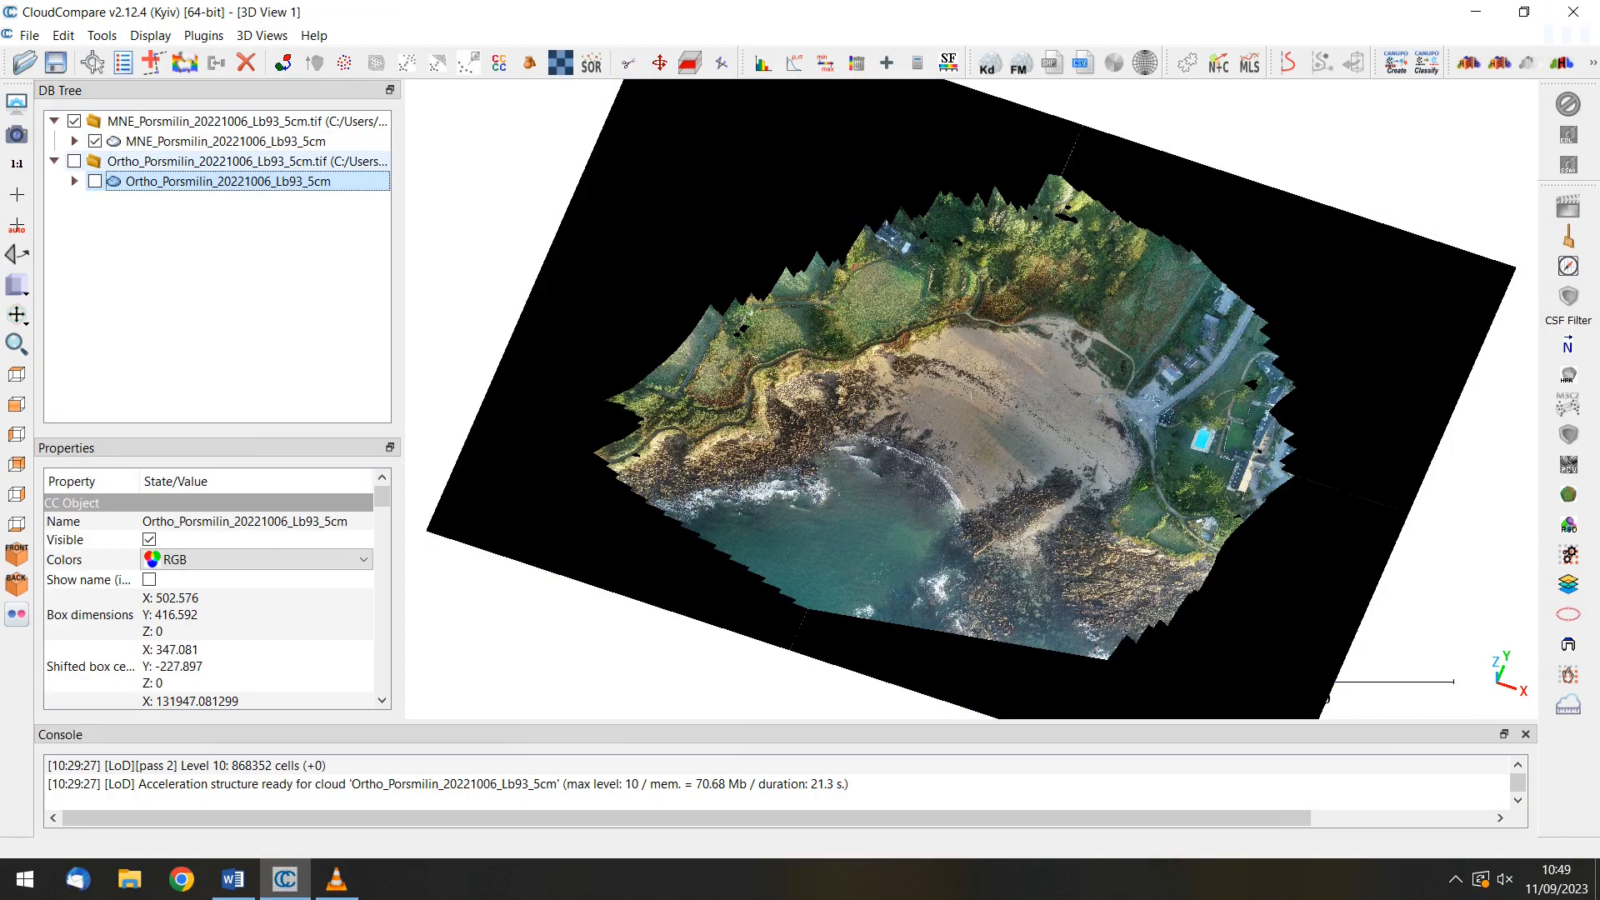
{"action": "left_click", "coordinate": [246, 161]}
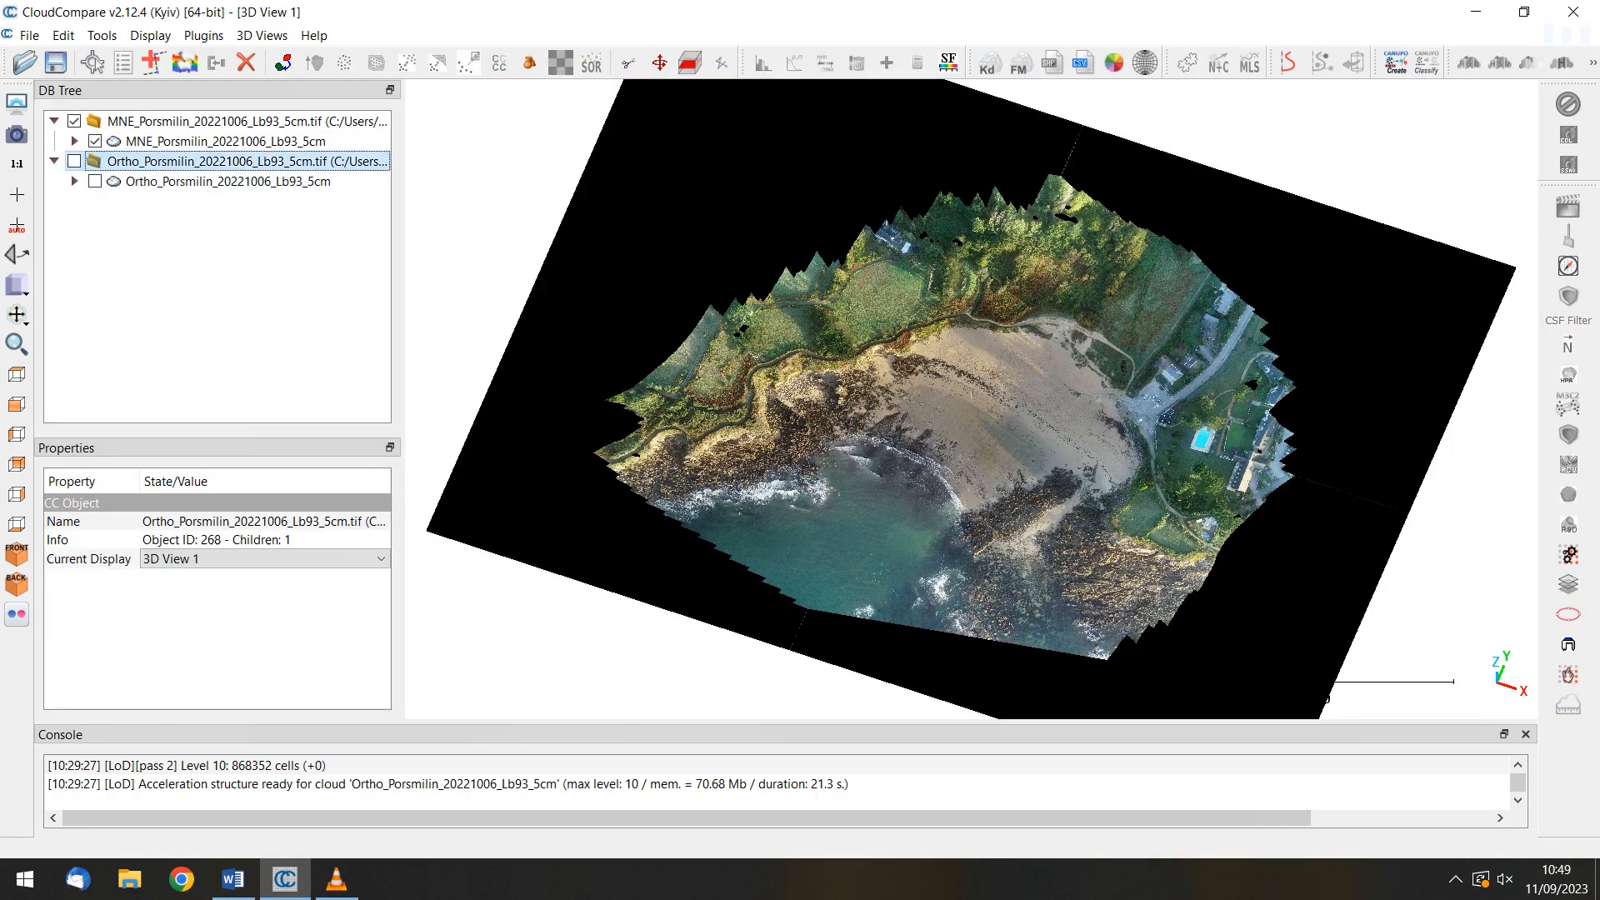
{"action": "left_click", "coordinate": [247, 63]}
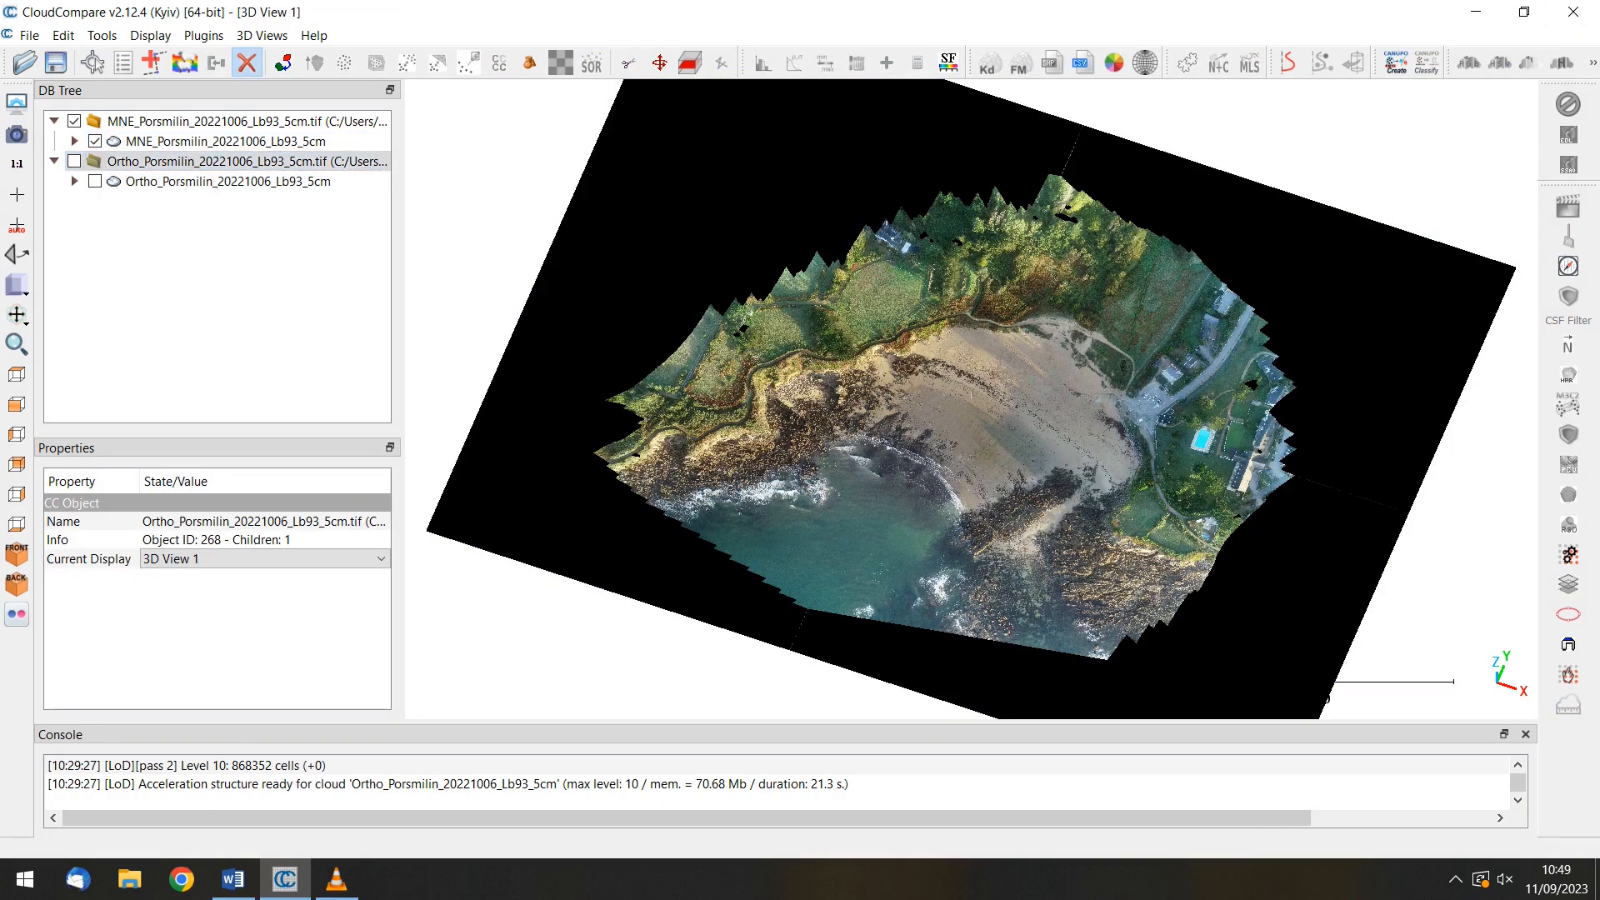
Step: Set the scalar field of the MNE cloud as its Z coordinate
{"action": "left_click", "coordinate": [225, 141]}
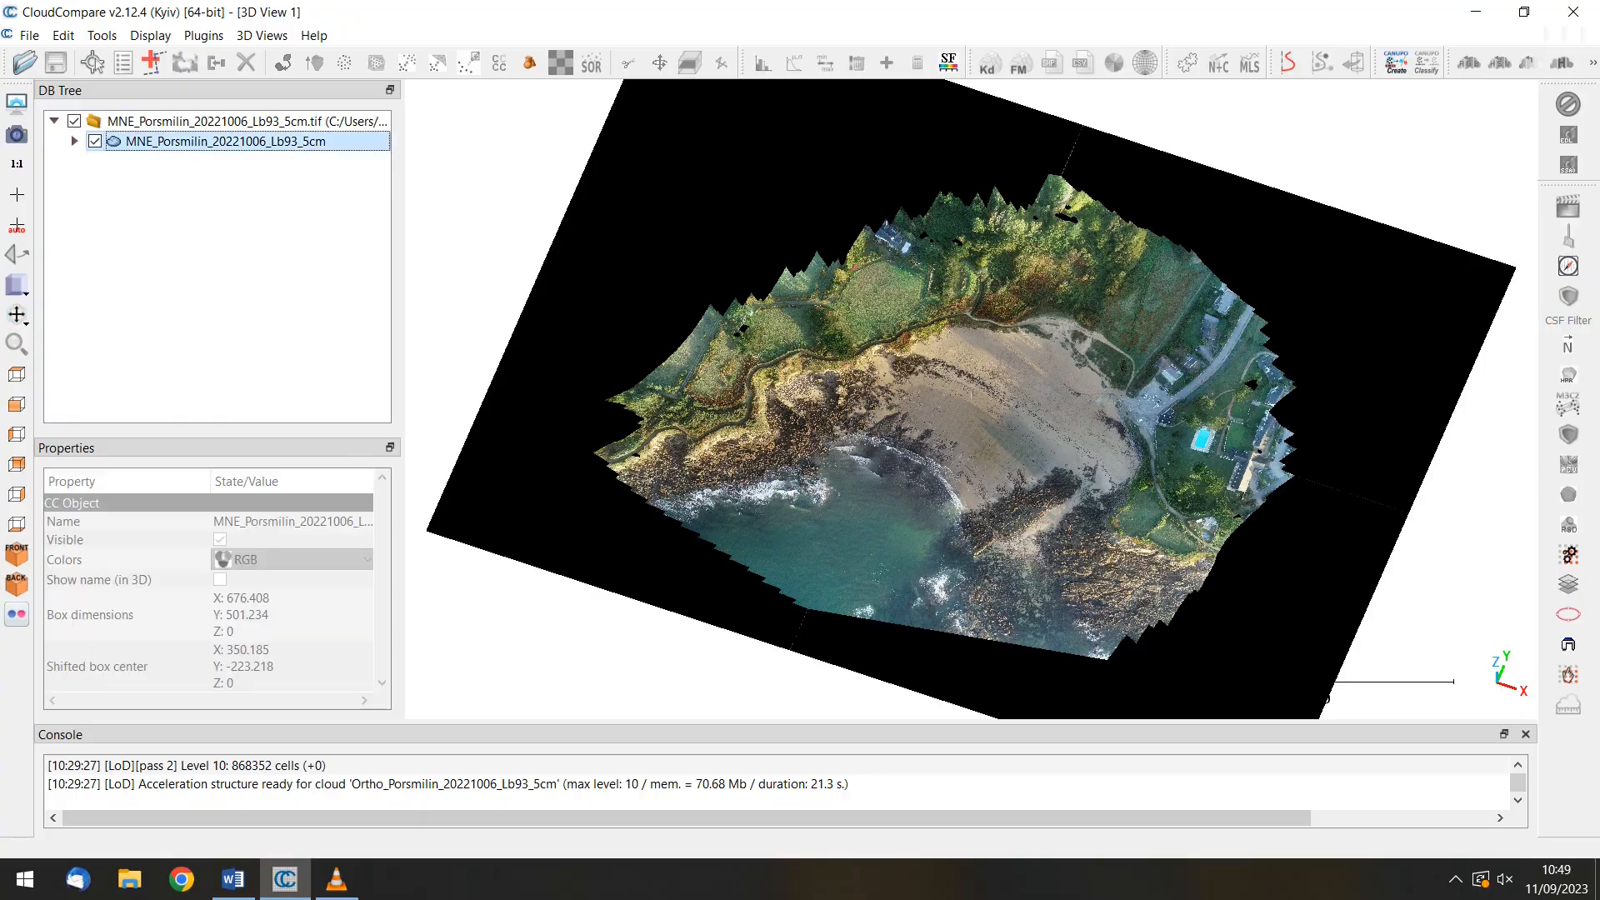
{"action": "left_click_drag", "start_coordinate": [971, 467], "coordinate": [970, 308]}
{"action": "left_click", "coordinate": [62, 35]}
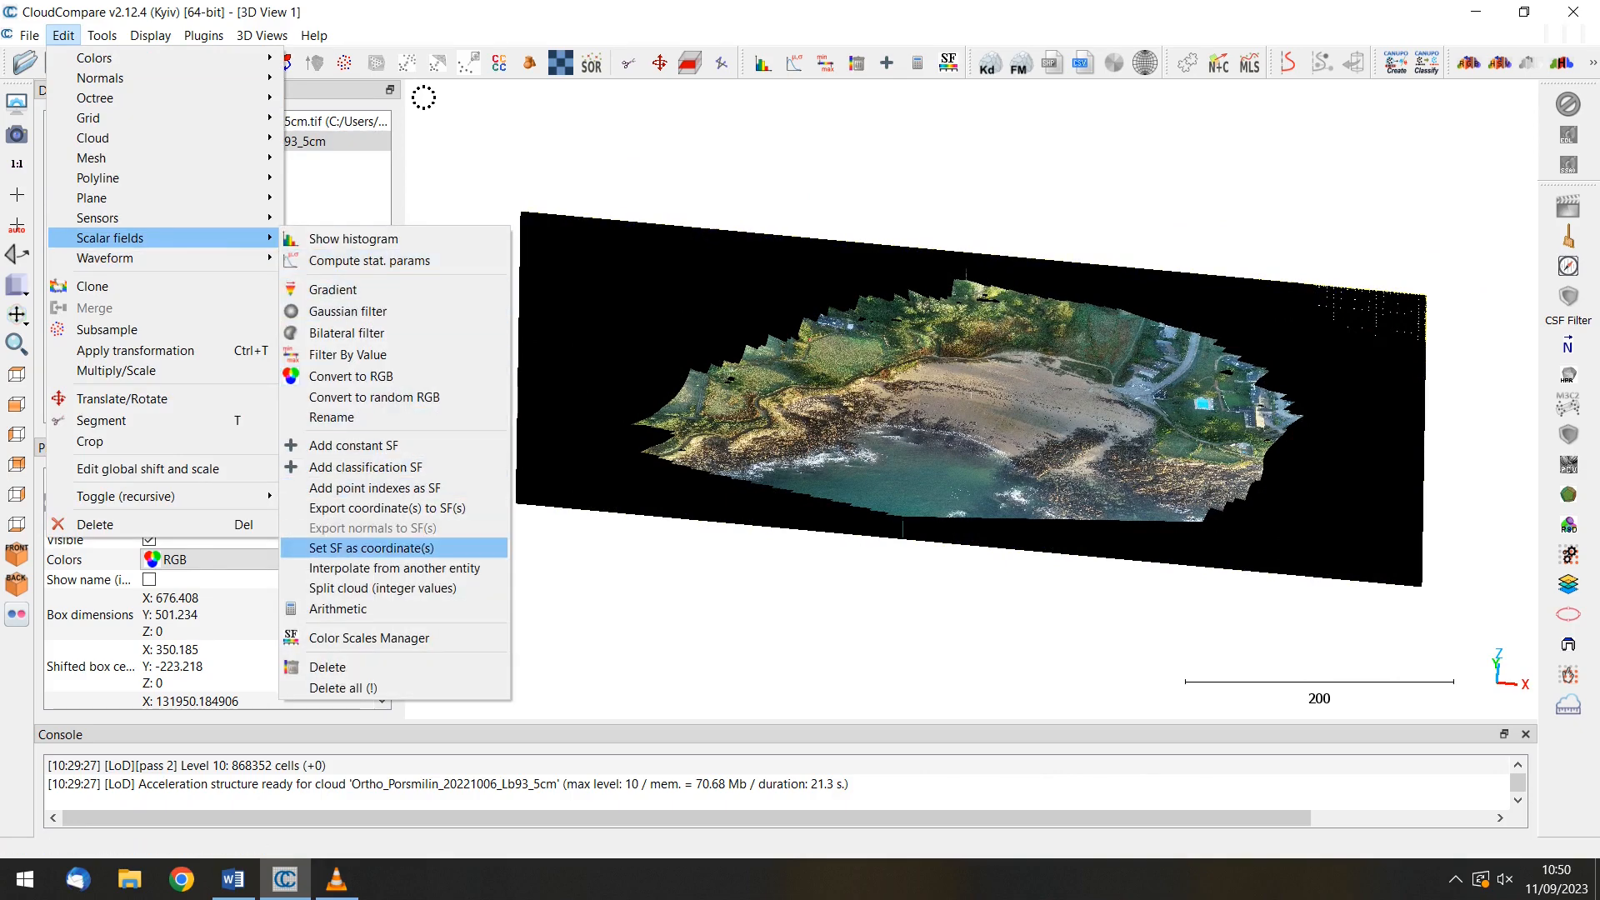
{"action": "left_click", "coordinate": [370, 547]}
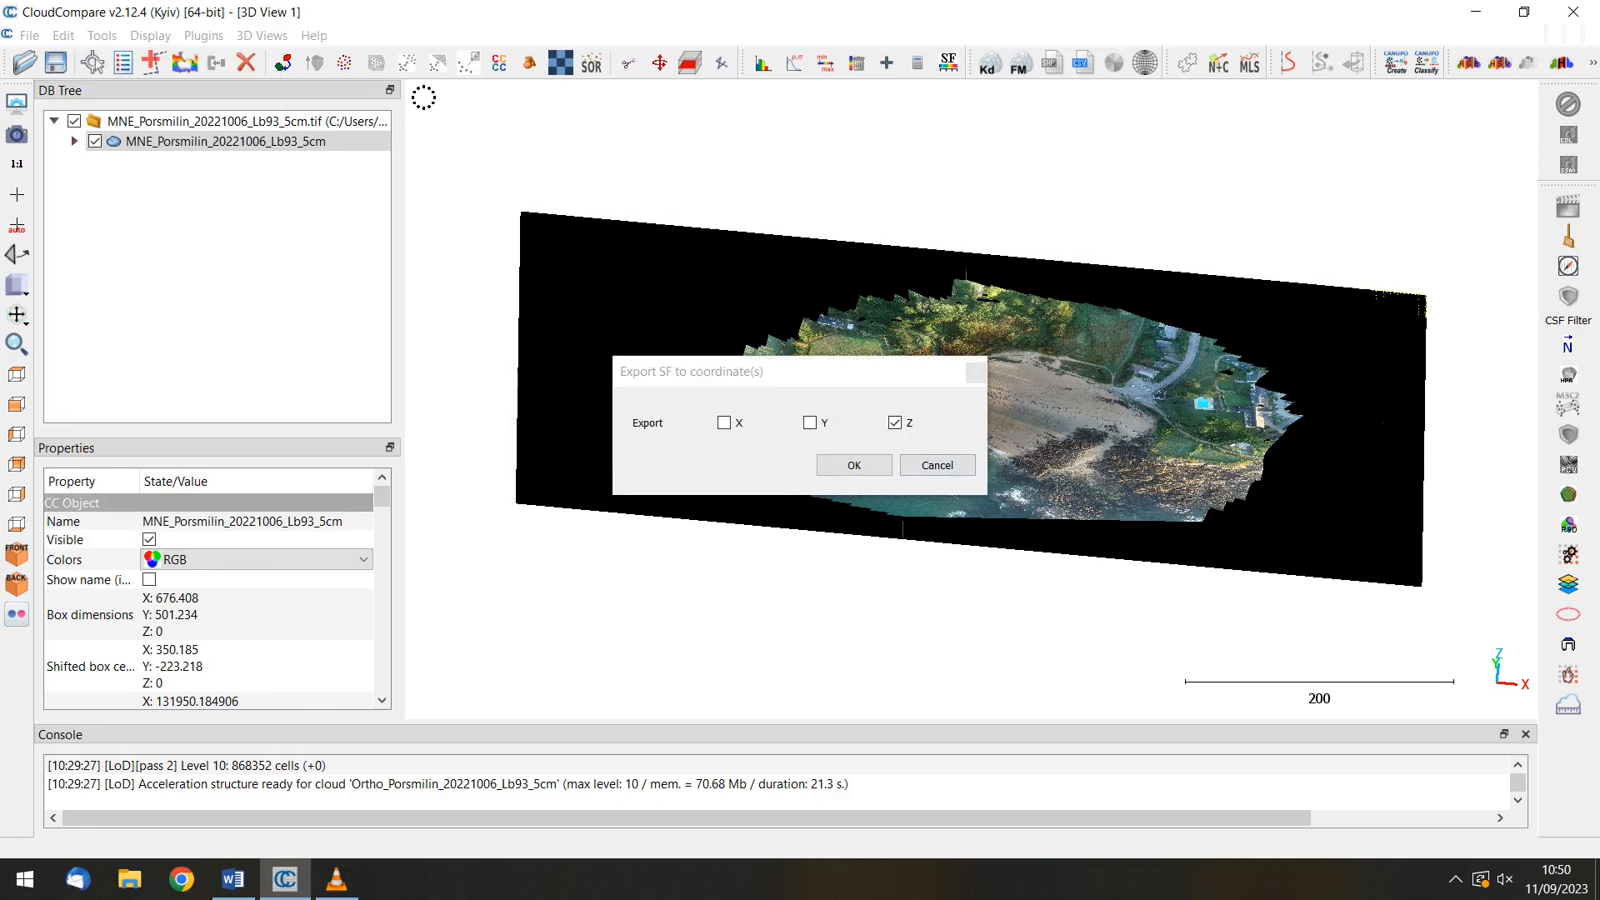
{"action": "key", "text": "Return"}
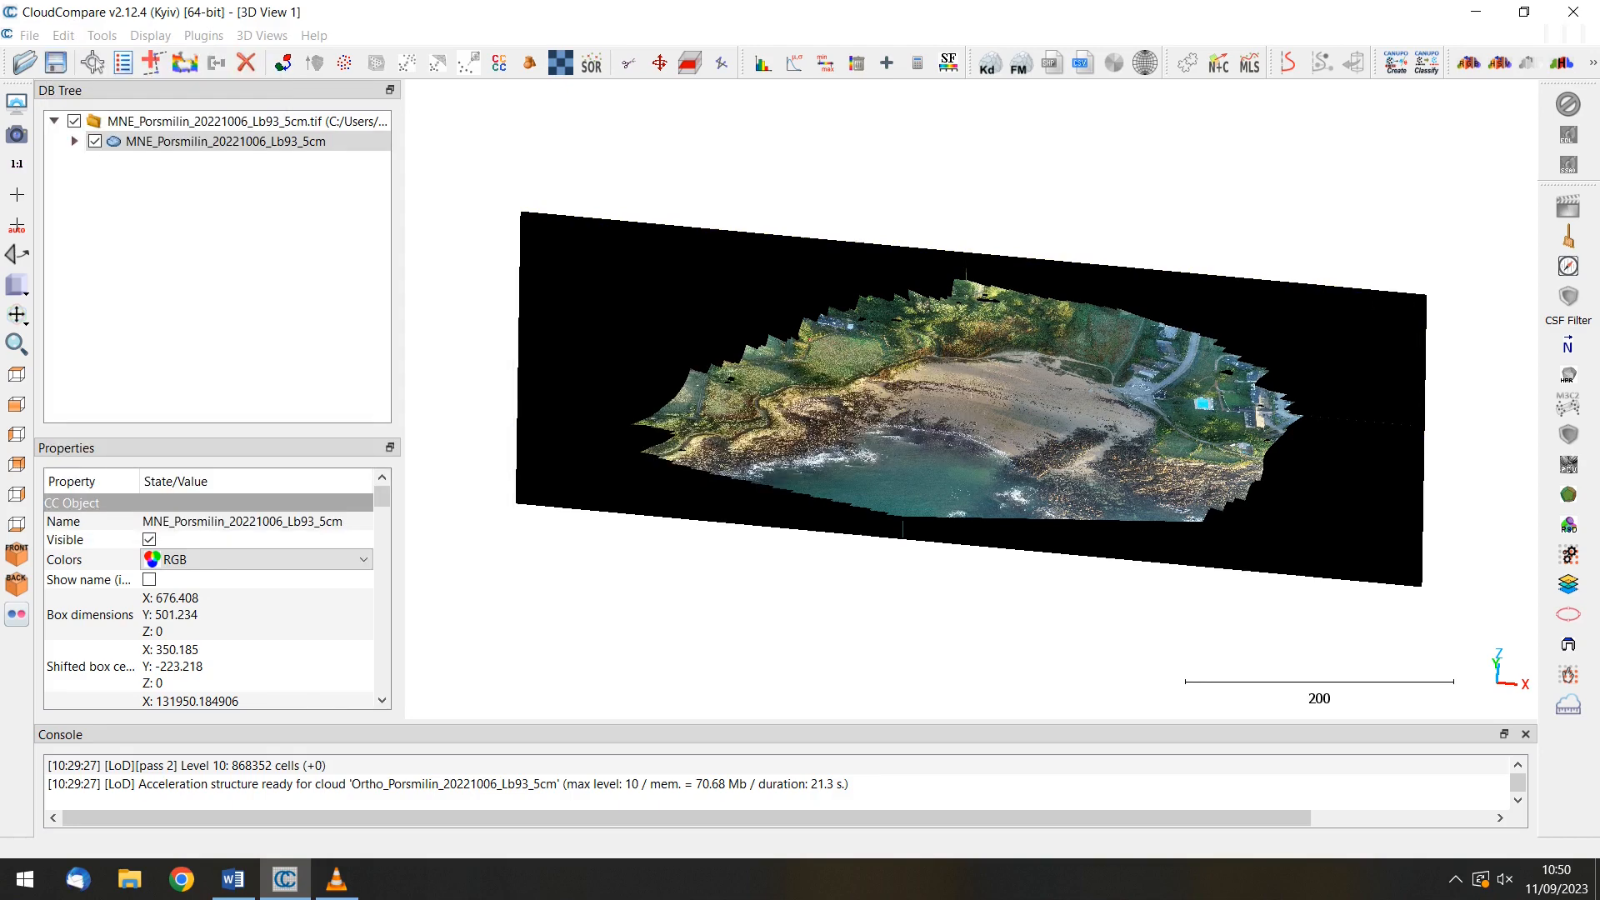
Step: Segment the MNE cloud with a polygon around the colored terrain, keeping the inside points and deleting the black no-data points
{"action": "left_click_drag", "start_coordinate": [971, 395], "coordinate": [1003, 329]}
{"action": "scroll", "coordinate": [971, 395], "scroll_direction": "up", "scroll_amount": 3}
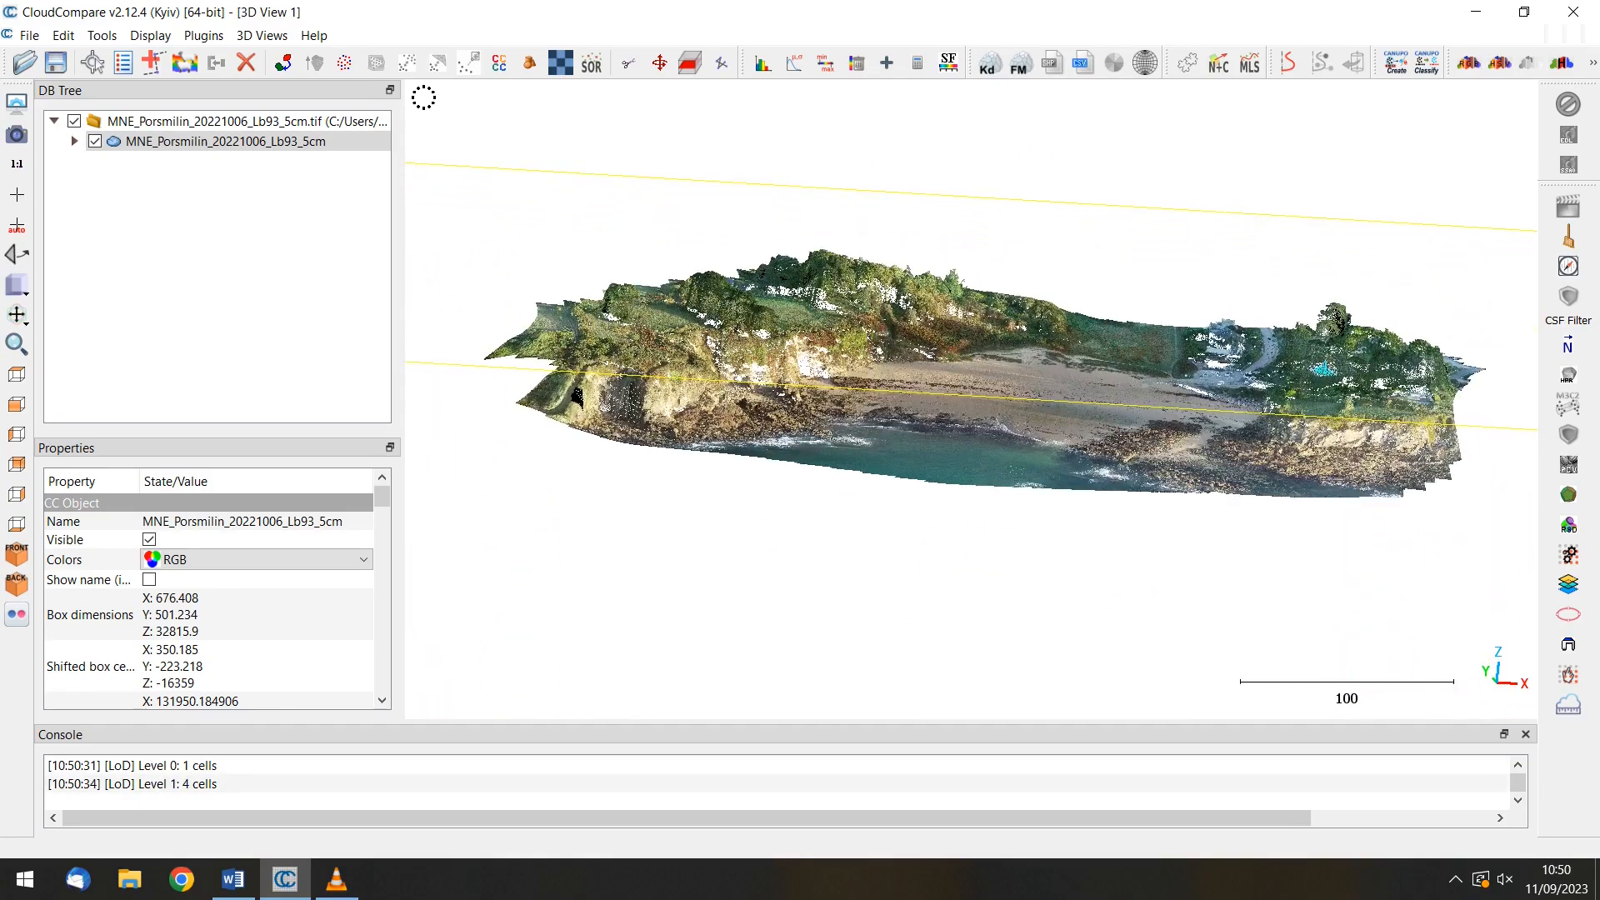
{"action": "scroll", "coordinate": [708, 397], "scroll_direction": "down", "scroll_amount": 5}
{"action": "scroll", "coordinate": [708, 396], "scroll_direction": "down", "scroll_amount": 6}
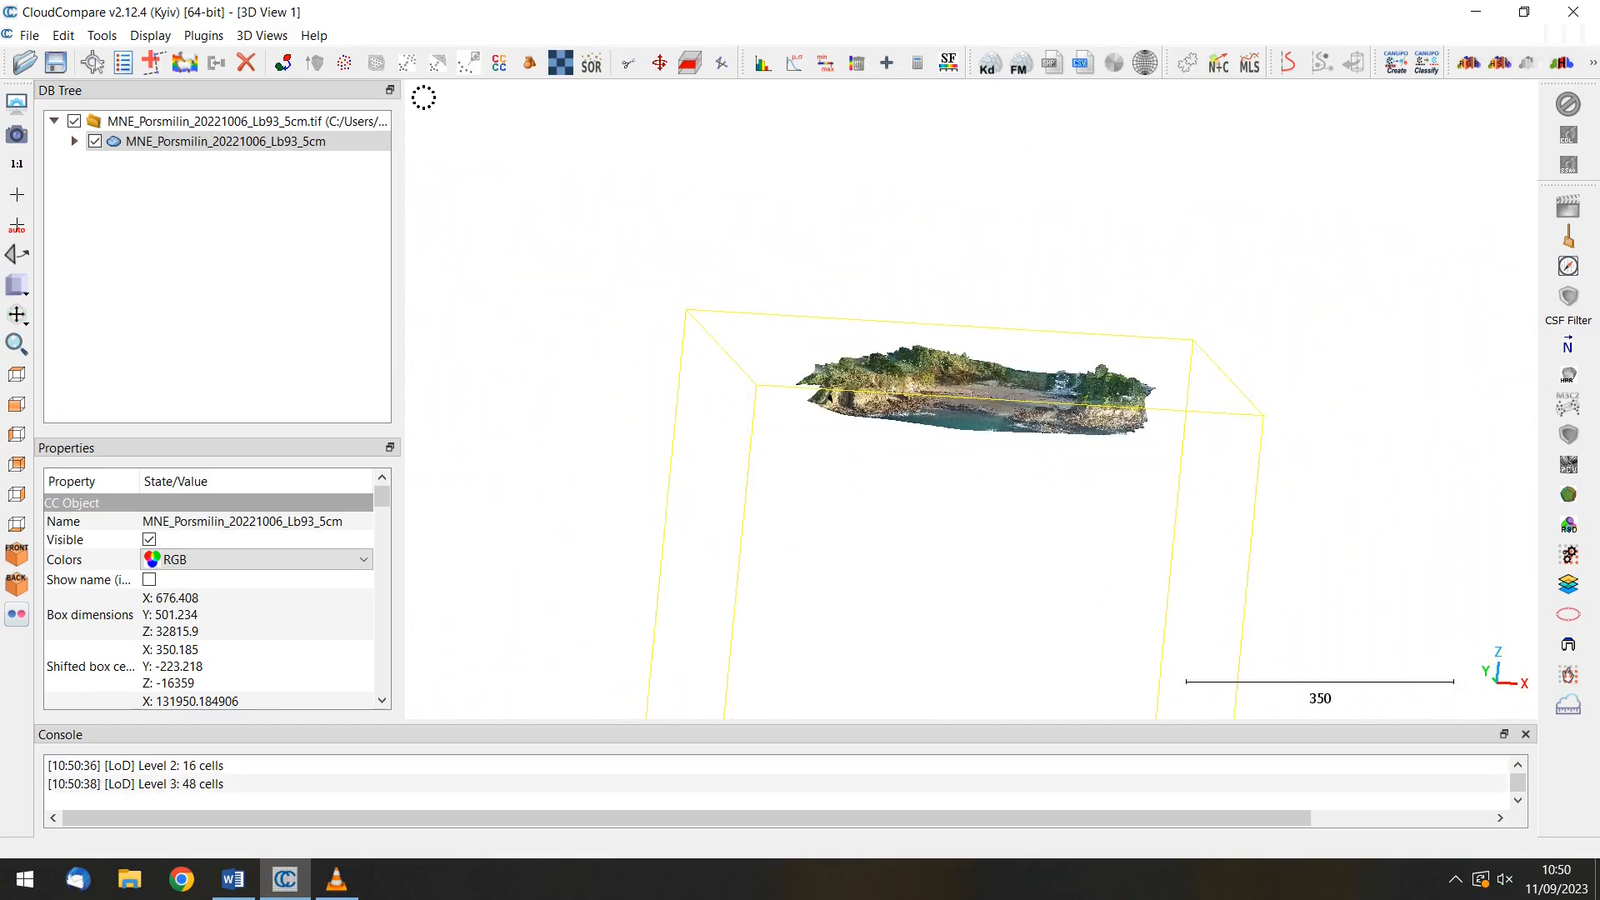
{"action": "scroll", "coordinate": [971, 399], "scroll_direction": "down", "scroll_amount": 6}
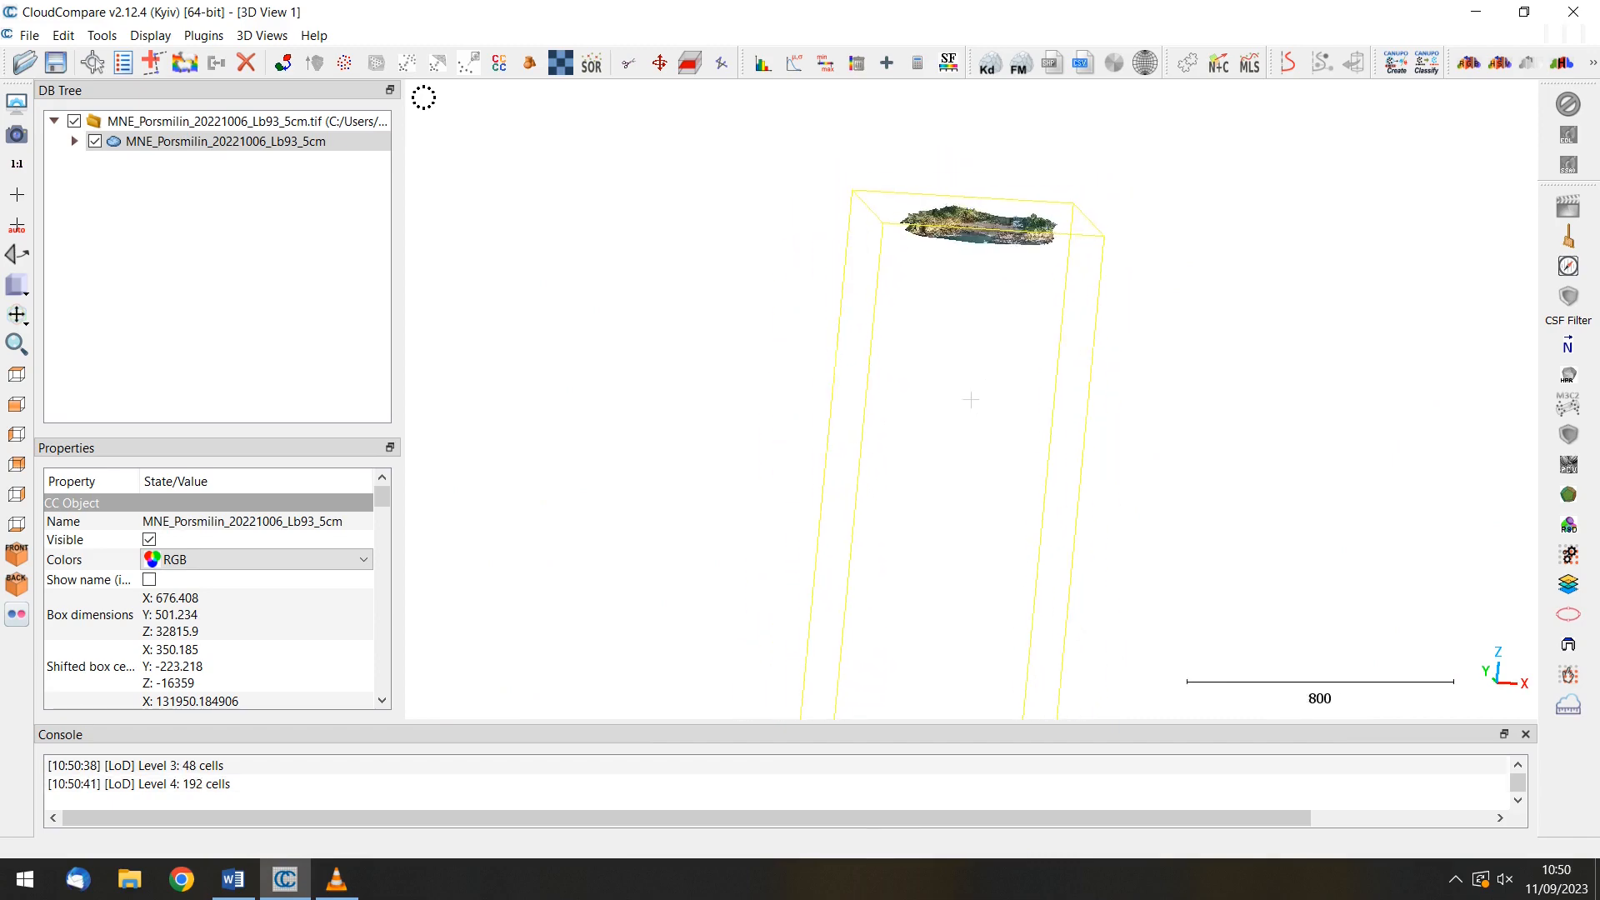
{"action": "left_click_drag", "start_coordinate": [971, 396], "coordinate": [984, 434]}
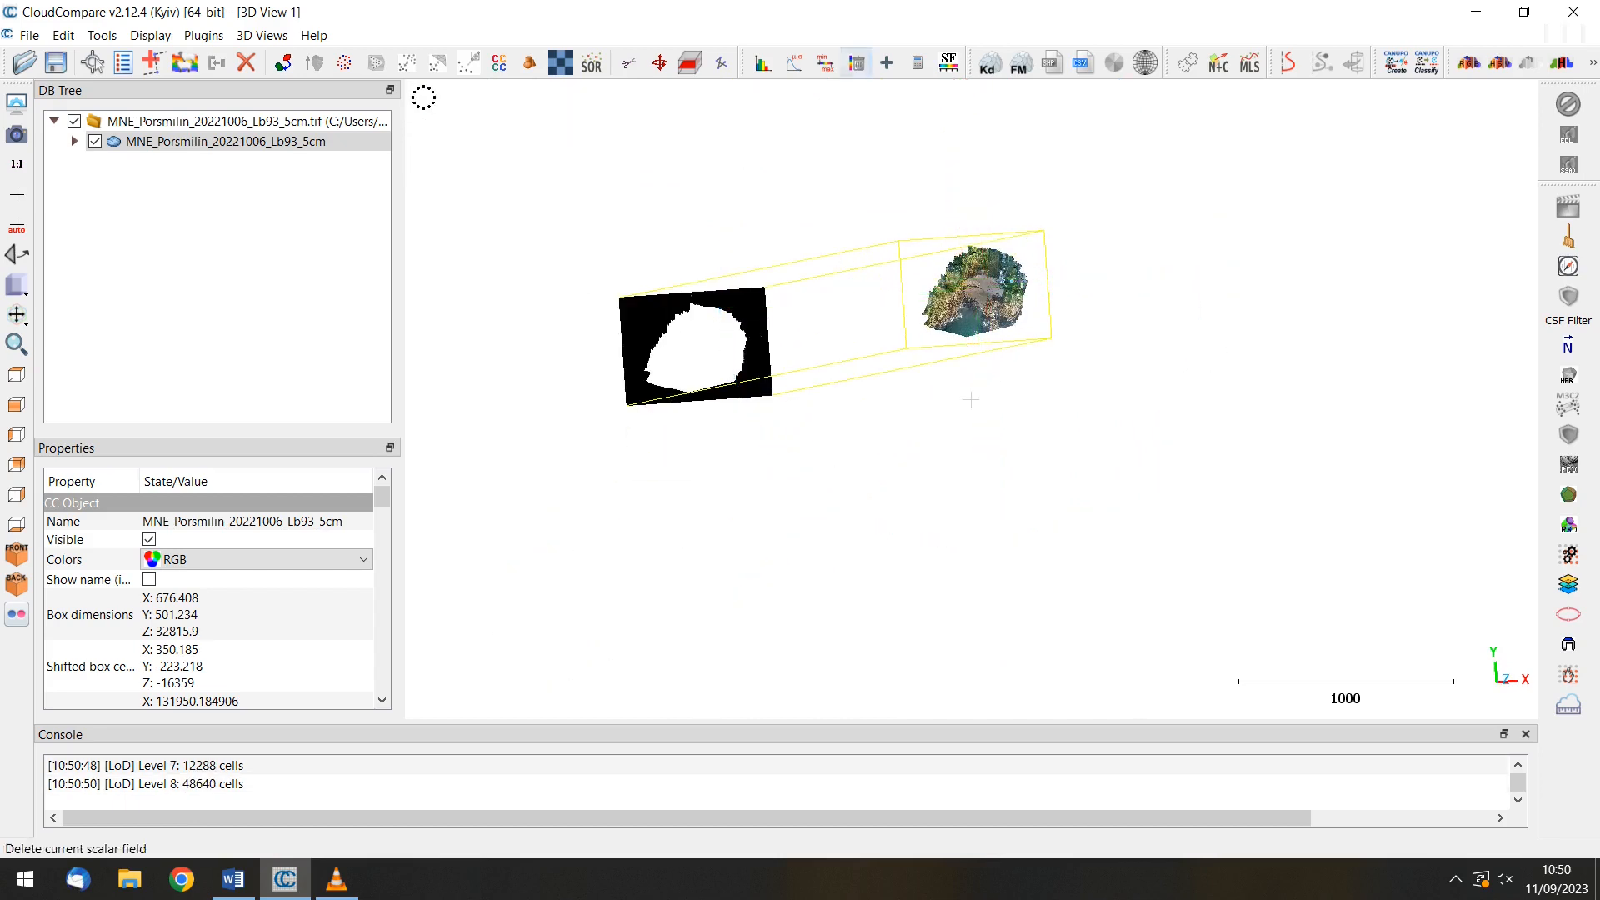
{"action": "left_click", "coordinate": [627, 62]}
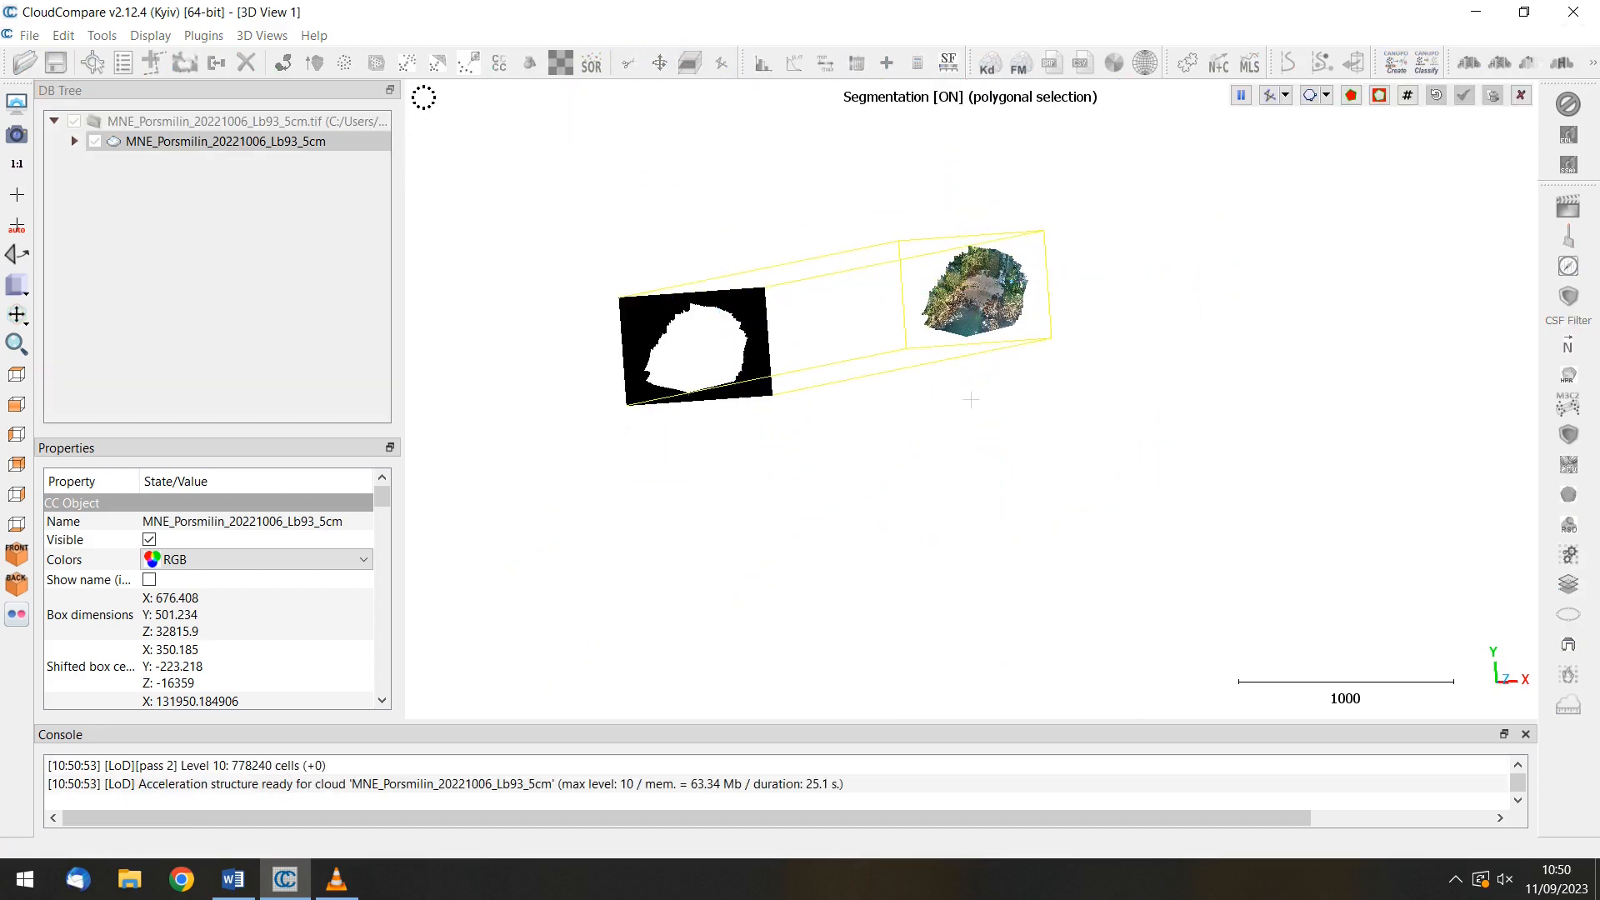
{"action": "left_click", "coordinate": [955, 214]}
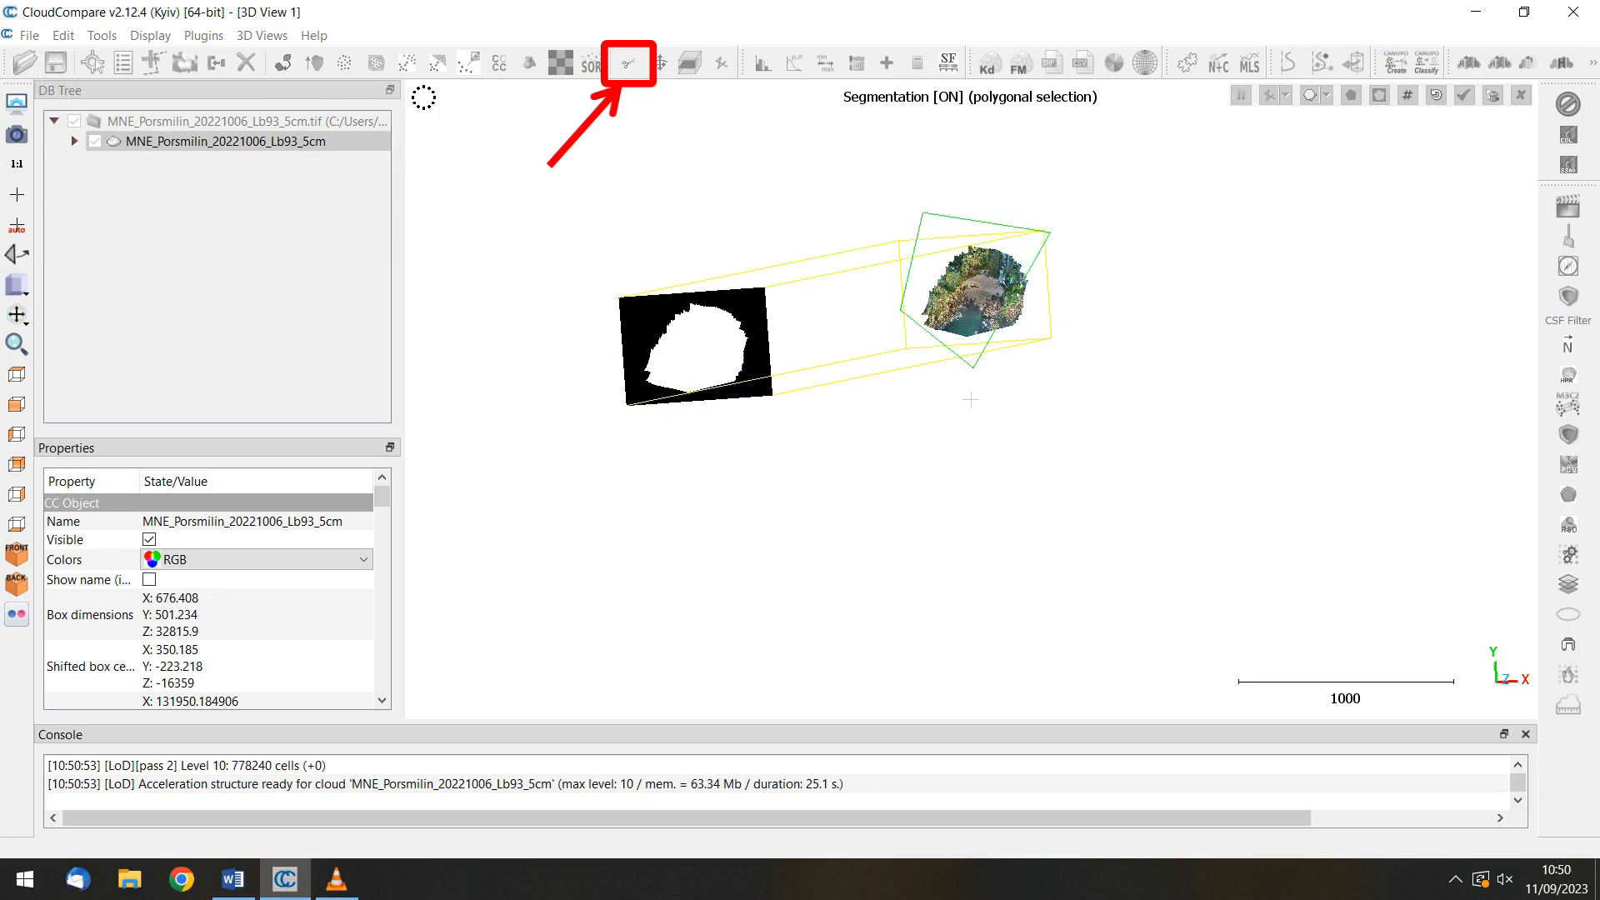
{"action": "left_click", "coordinate": [973, 367]}
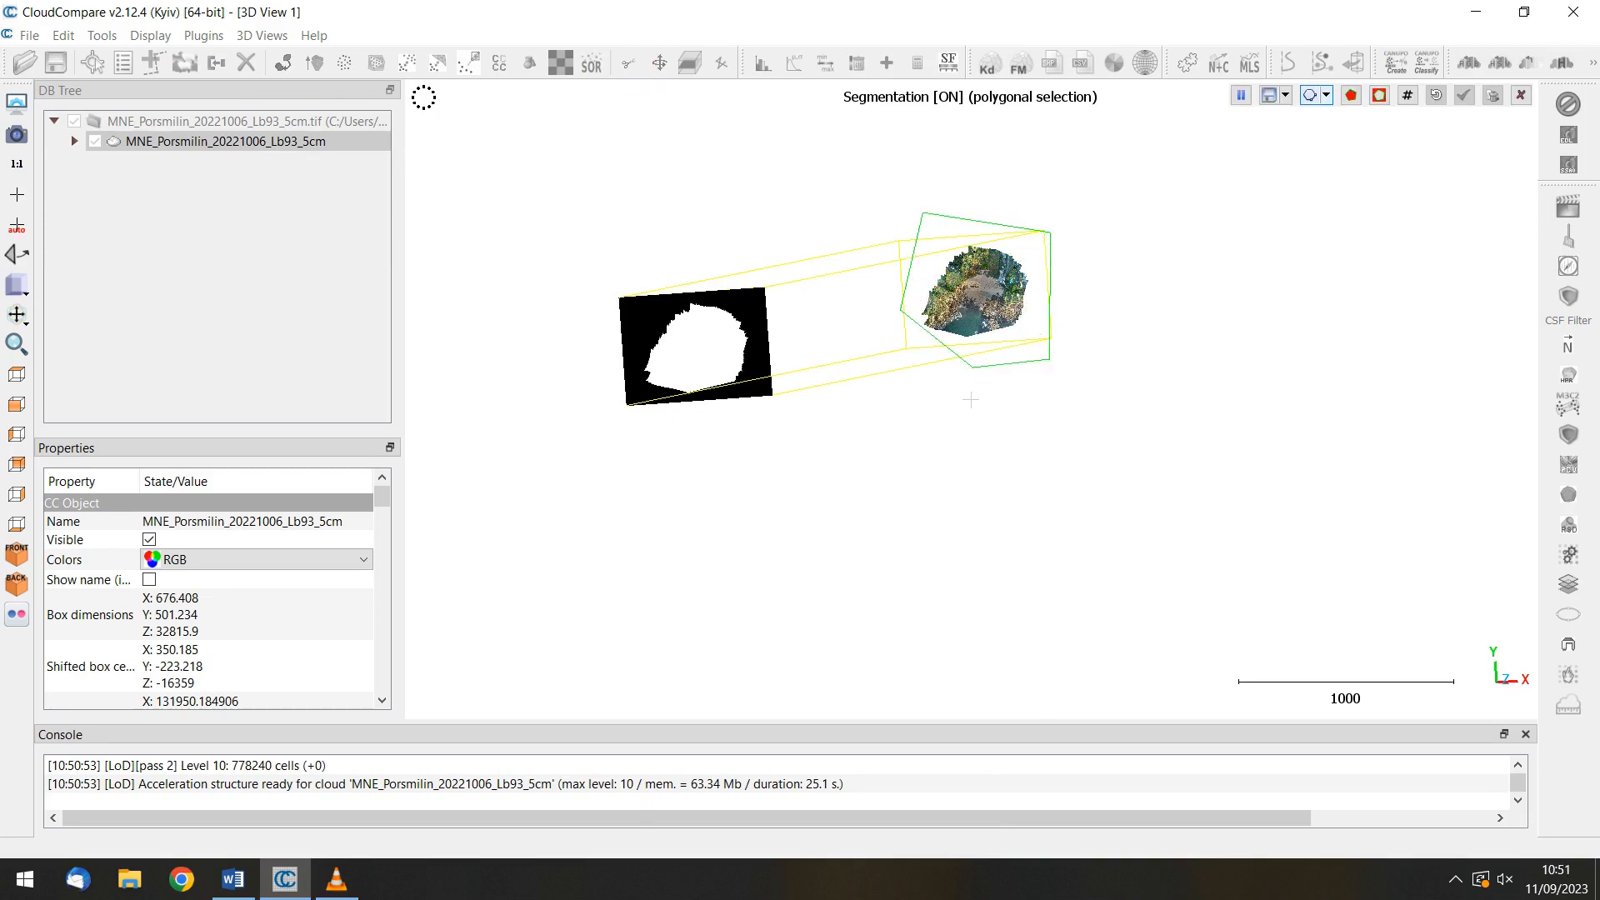
{"action": "left_click", "coordinate": [1350, 95]}
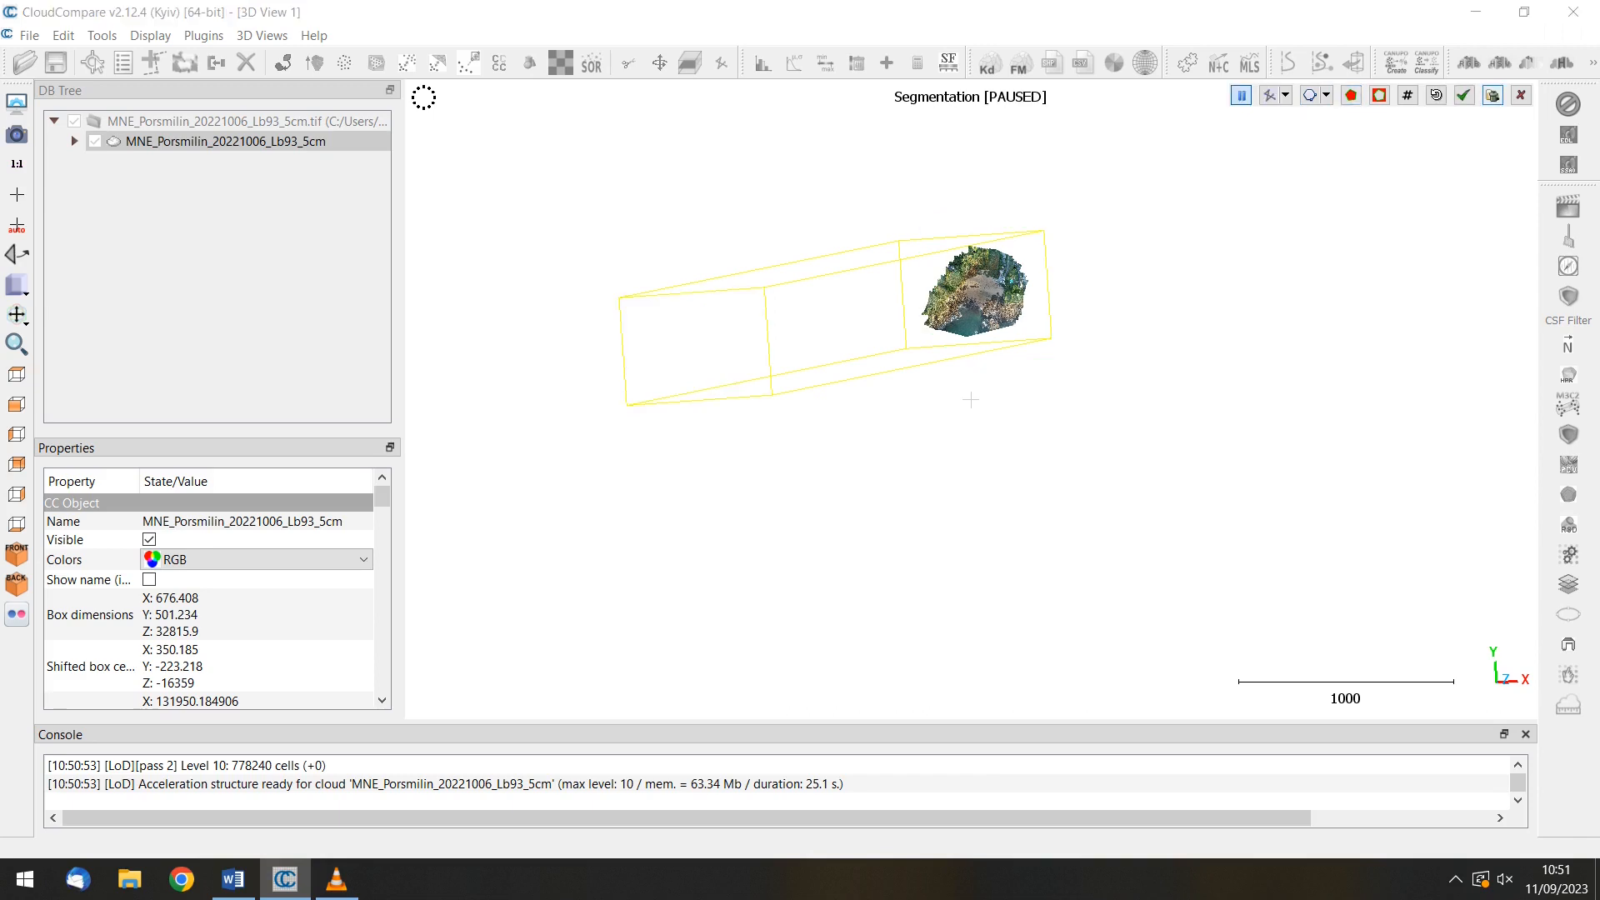
{"action": "left_click", "coordinate": [1492, 95]}
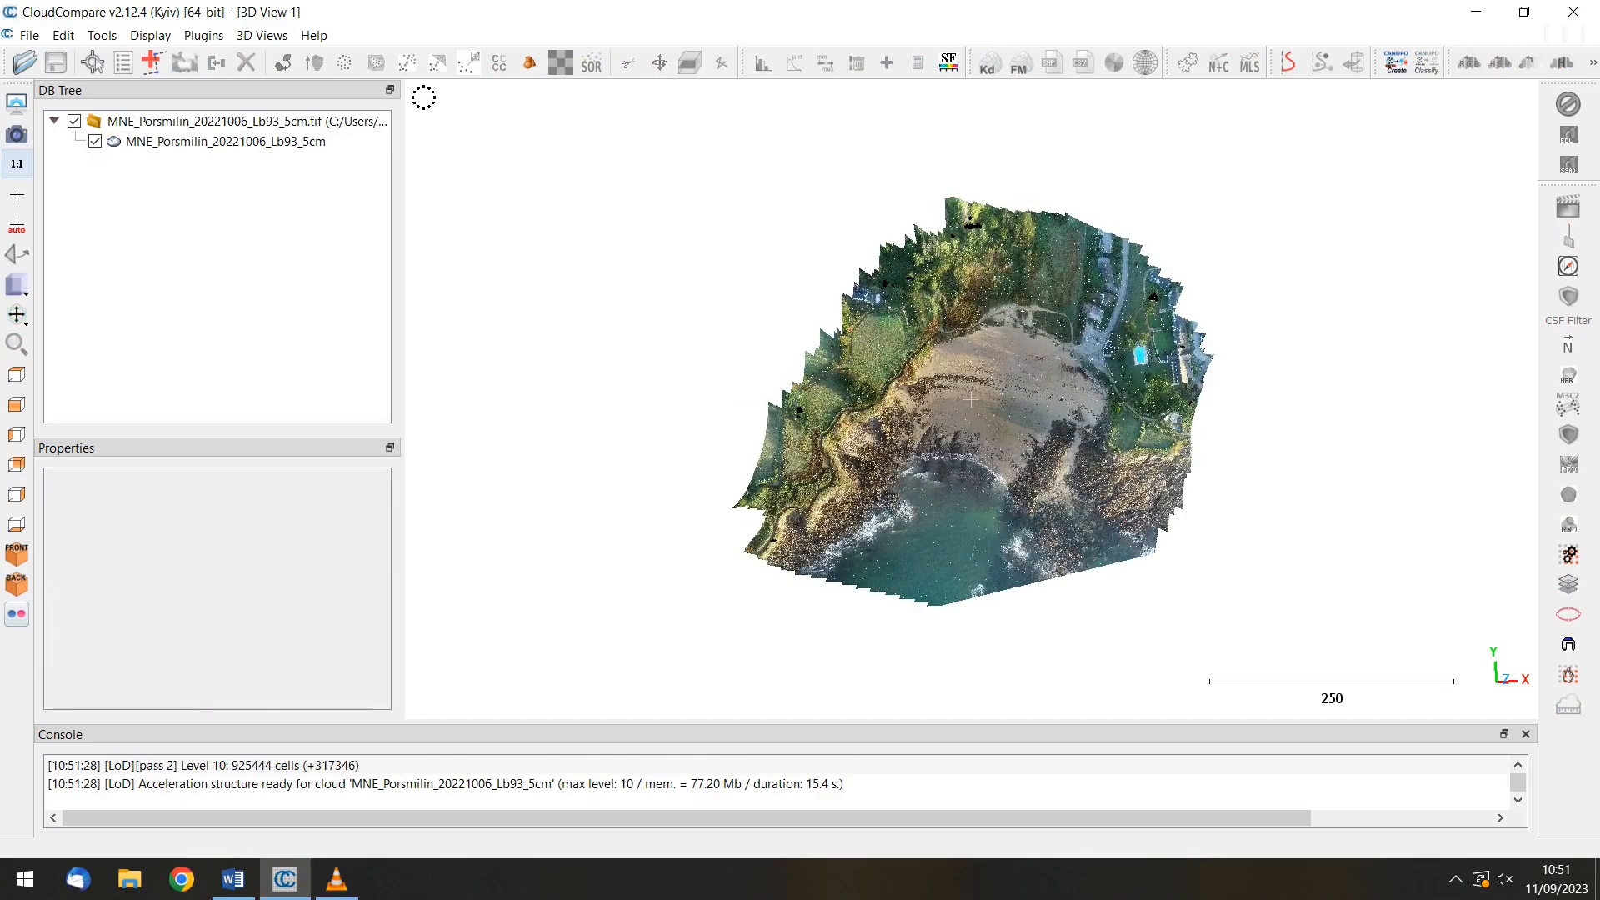
Step: Inspect the relief of the trimmed MNE cloud from an oblique view and open the Rasterize tool for it
{"action": "scroll", "coordinate": [970, 399], "scroll_direction": "up", "scroll_amount": 2}
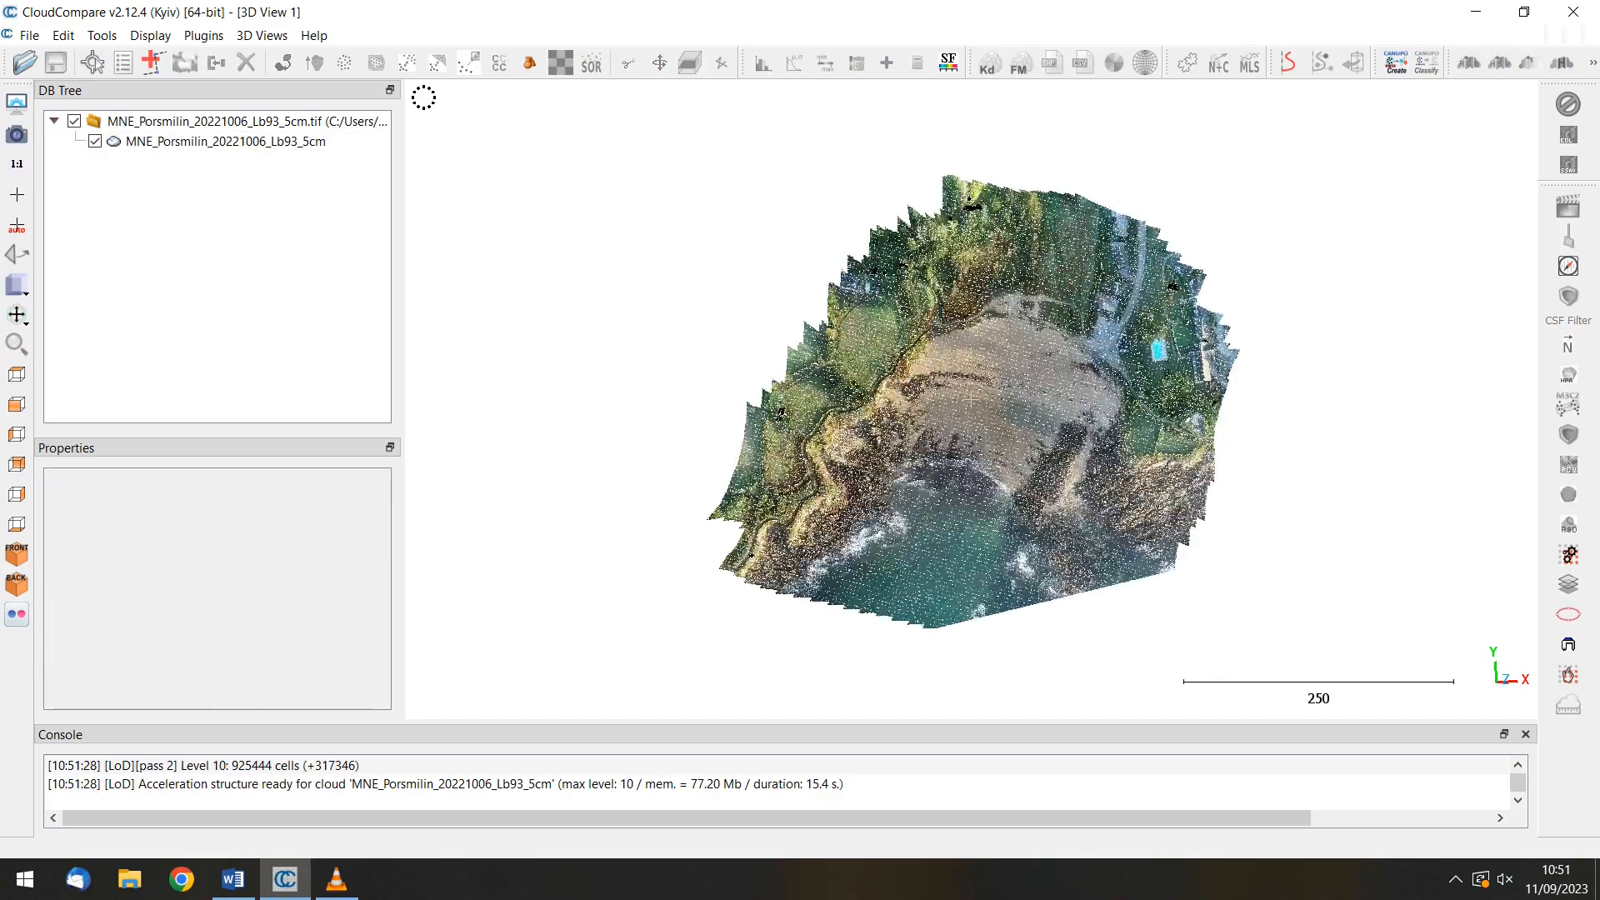
{"action": "left_click", "coordinate": [225, 141]}
{"action": "left_click_drag", "start_coordinate": [970, 492], "coordinate": [983, 167]}
{"action": "scroll", "coordinate": [970, 399], "scroll_direction": "up", "scroll_amount": 5}
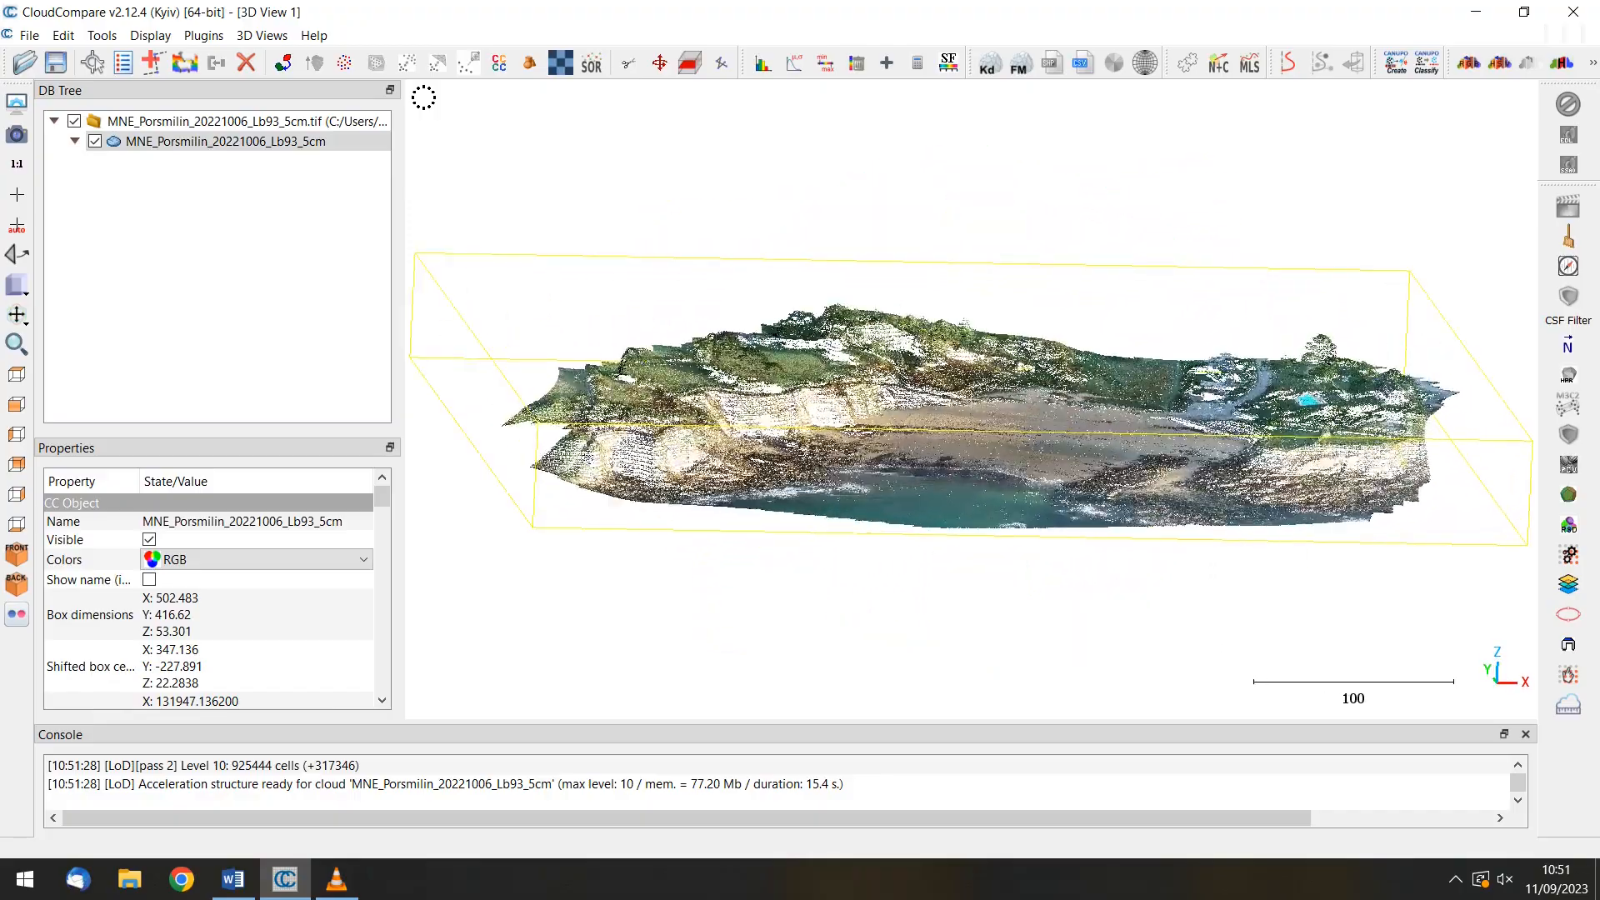
{"action": "left_click_drag", "start_coordinate": [979, 334], "coordinate": [979, 438]}
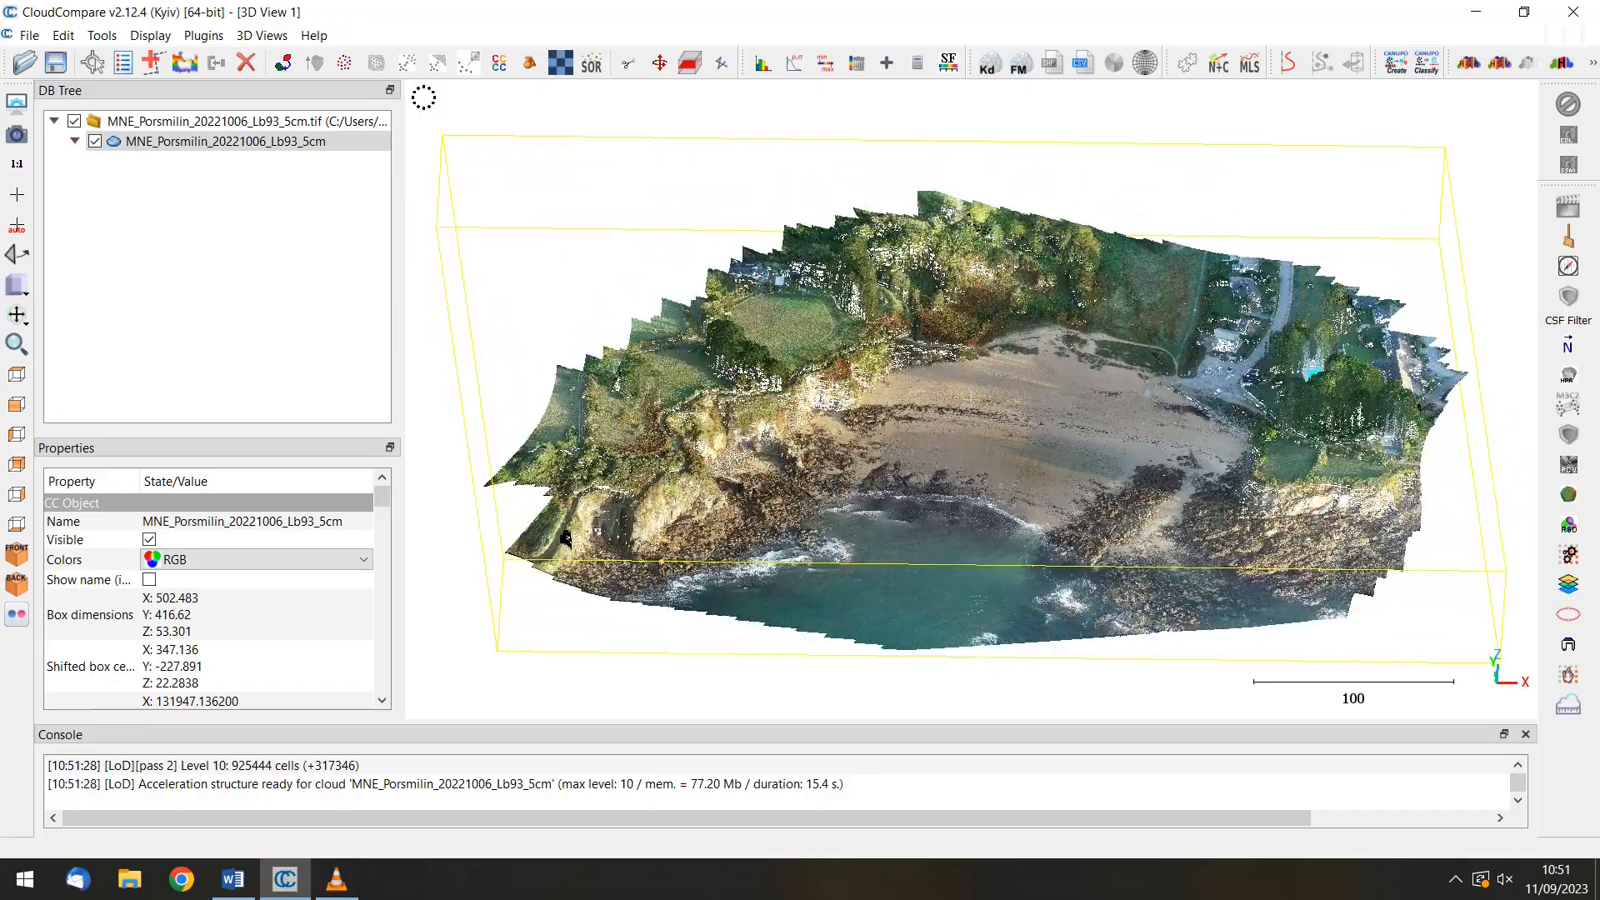
{"action": "left_click", "coordinate": [559, 63]}
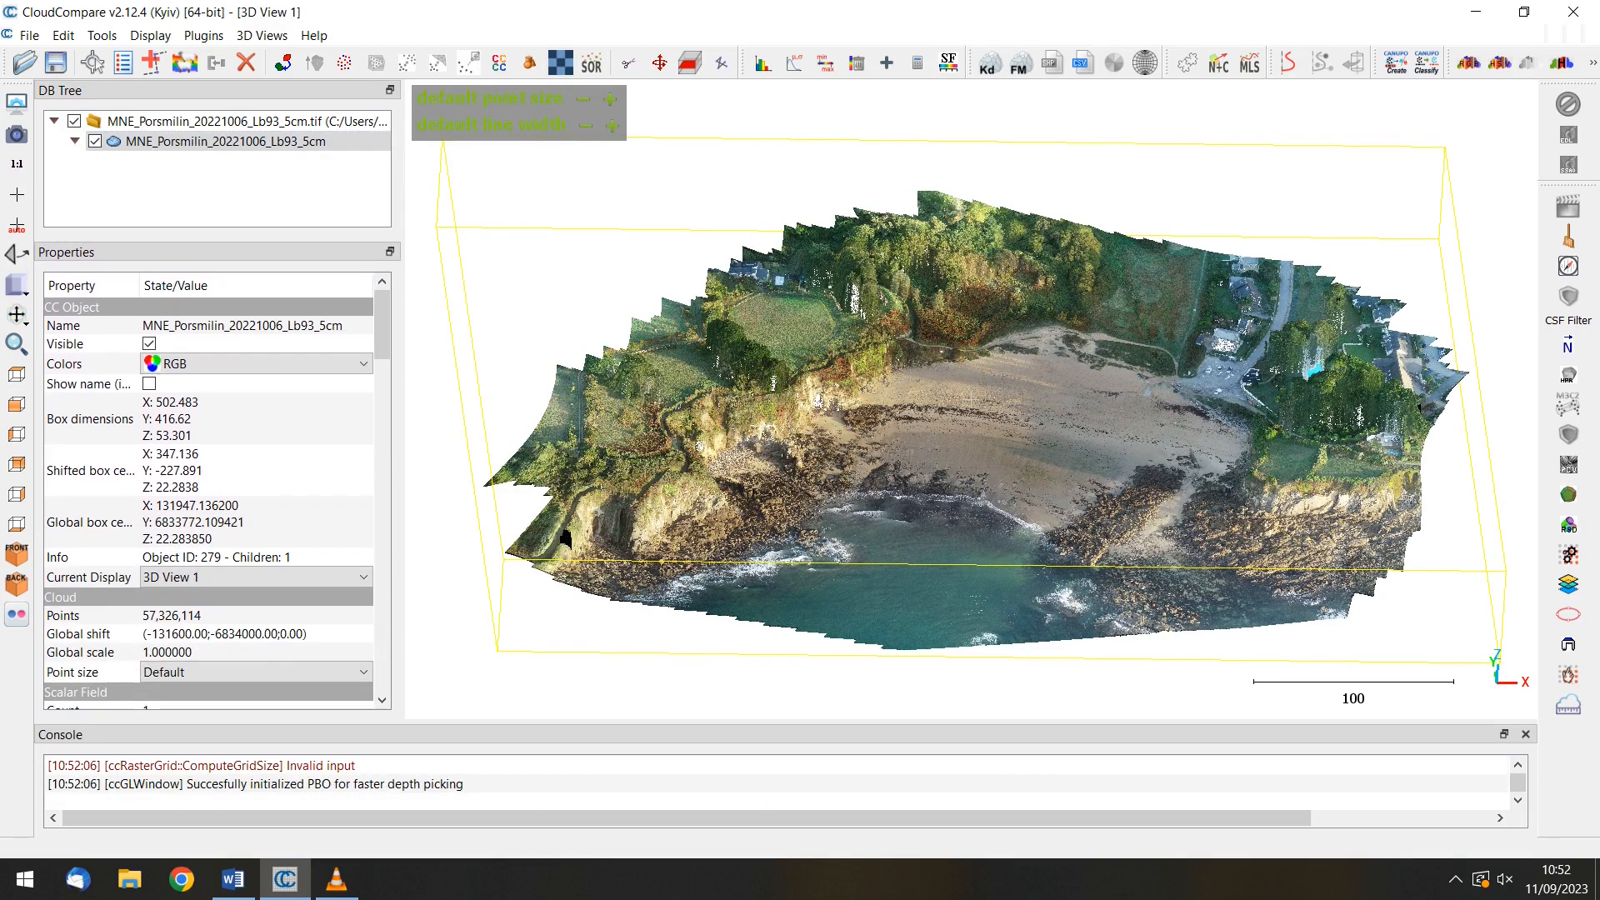
Step: Display the MNE_Porsmilin_20221006_Lb93_5cm cloud colored by its scalar field
{"action": "scroll", "coordinate": [217, 491], "scroll_direction": "down", "scroll_amount": 2}
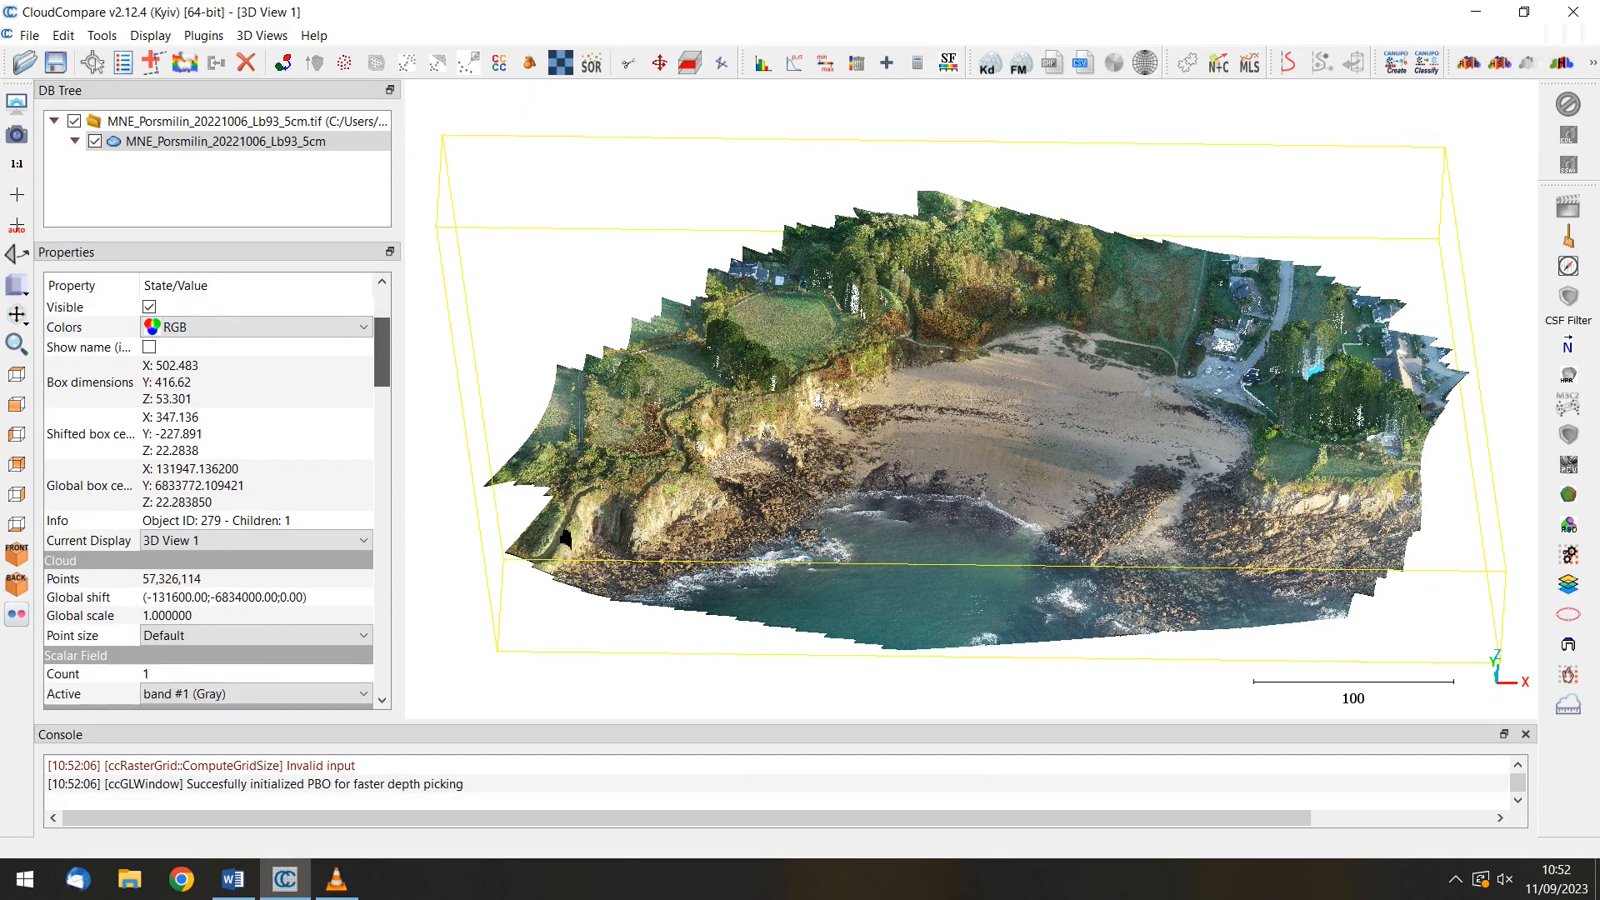
{"action": "scroll", "coordinate": [217, 500], "scroll_direction": "down", "scroll_amount": 4}
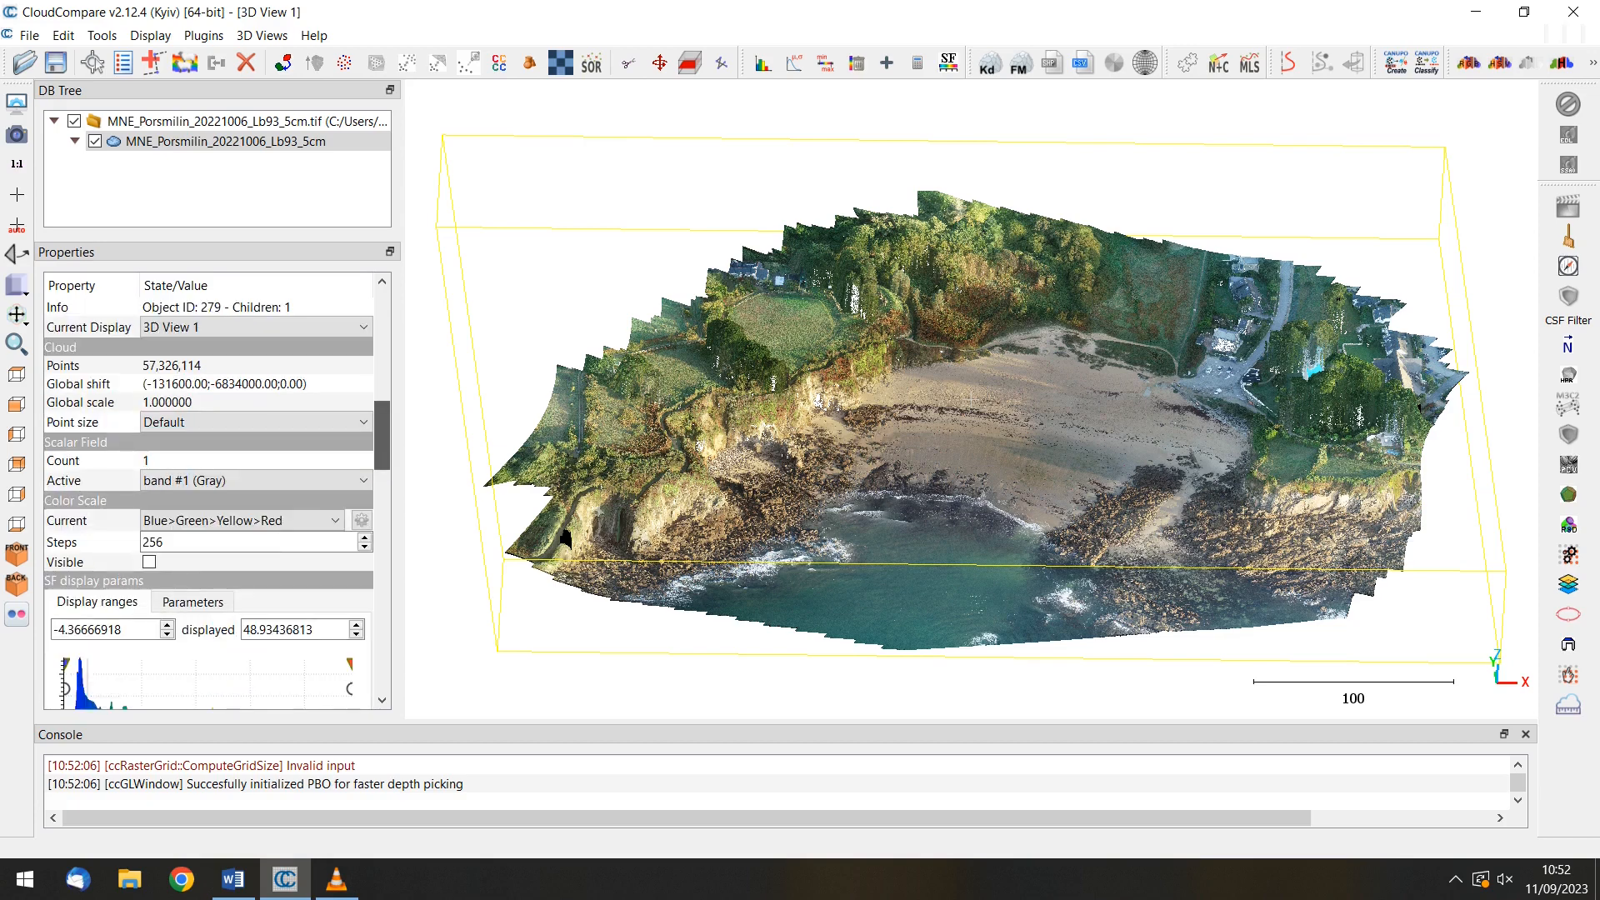
{"action": "scroll", "coordinate": [217, 500], "scroll_direction": "up", "scroll_amount": 6}
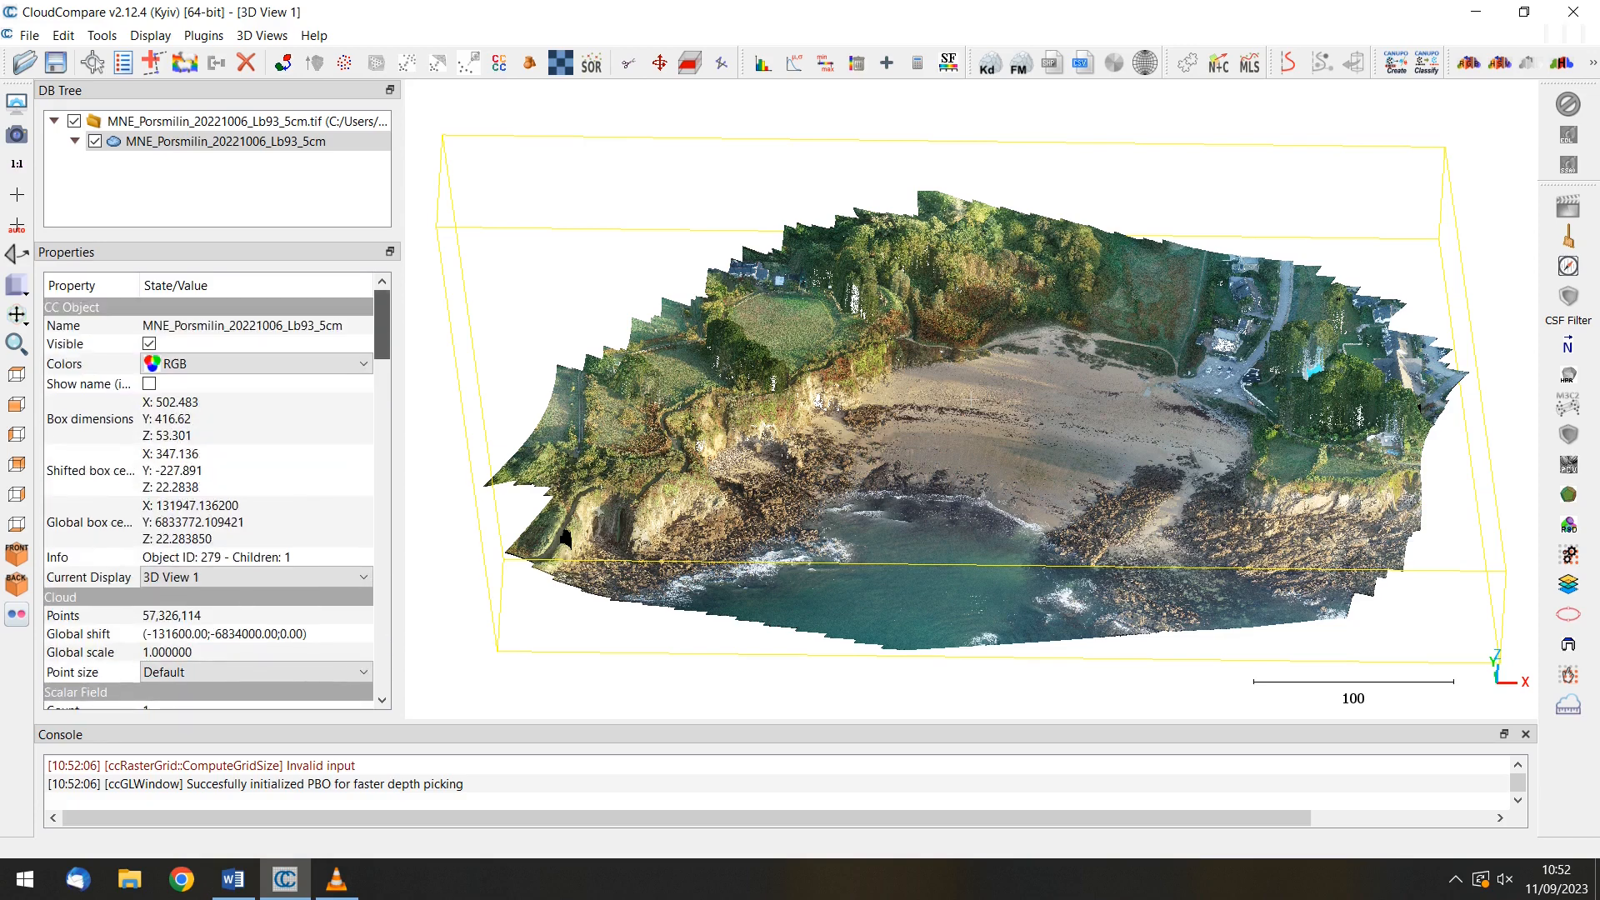
{"action": "left_click", "coordinate": [358, 363]}
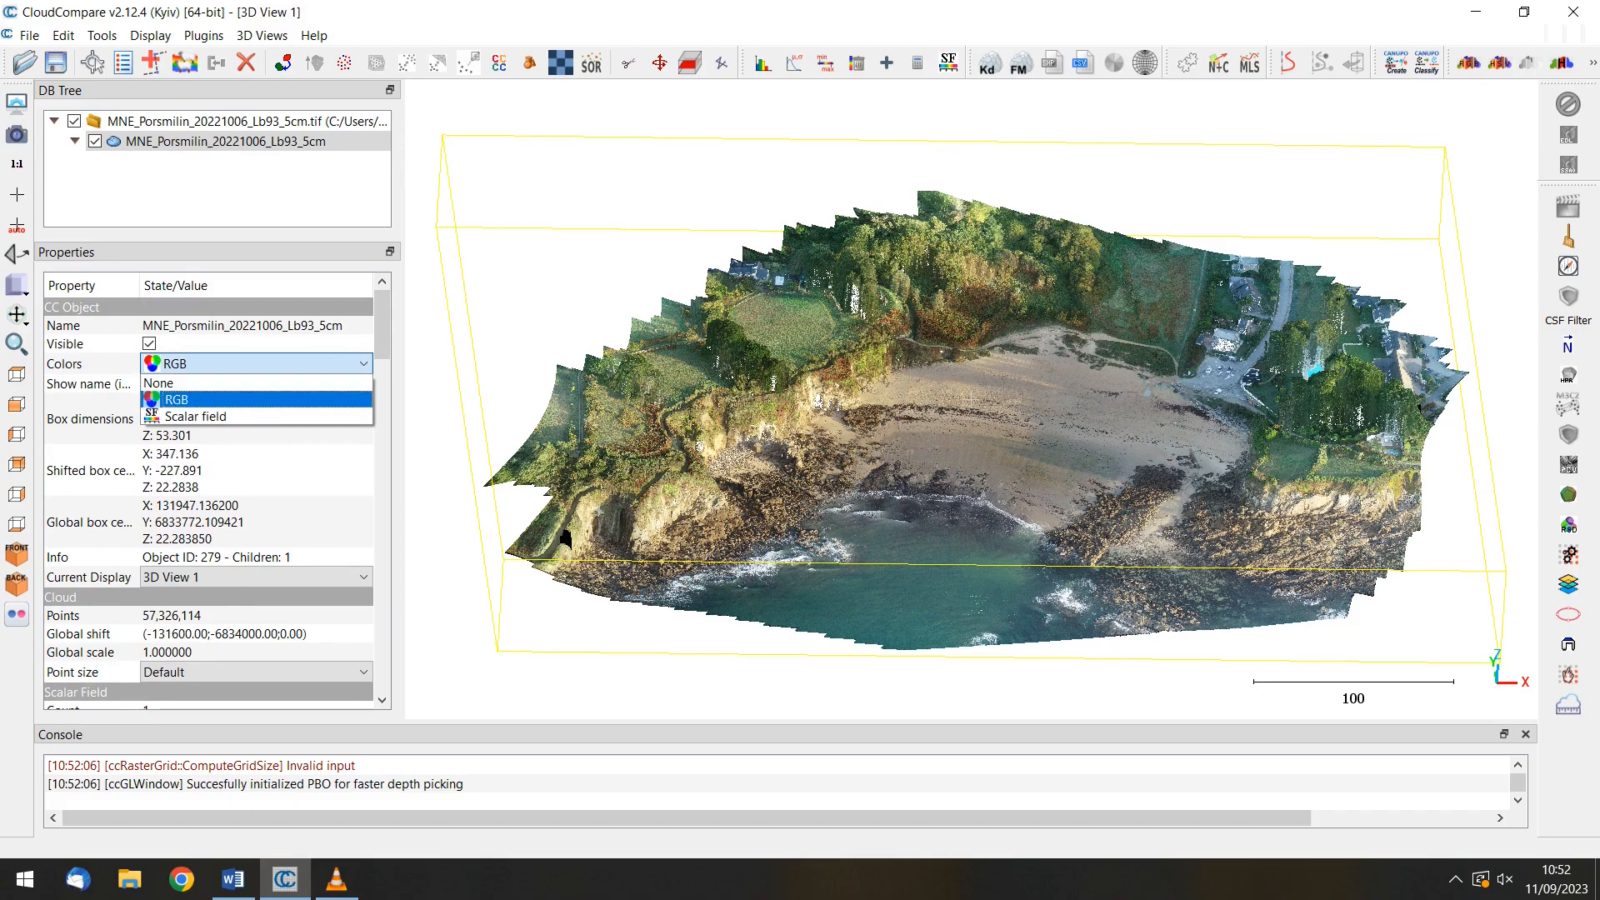
{"action": "key", "text": "Down"}
{"action": "key", "text": "Return"}
Step: Lower the scalar field's displayed maximum to about 39.56 and its saturation maximum to about 27.12, and briefly show the color scale
{"action": "scroll", "coordinate": [358, 569], "scroll_direction": "down", "scroll_amount": 5}
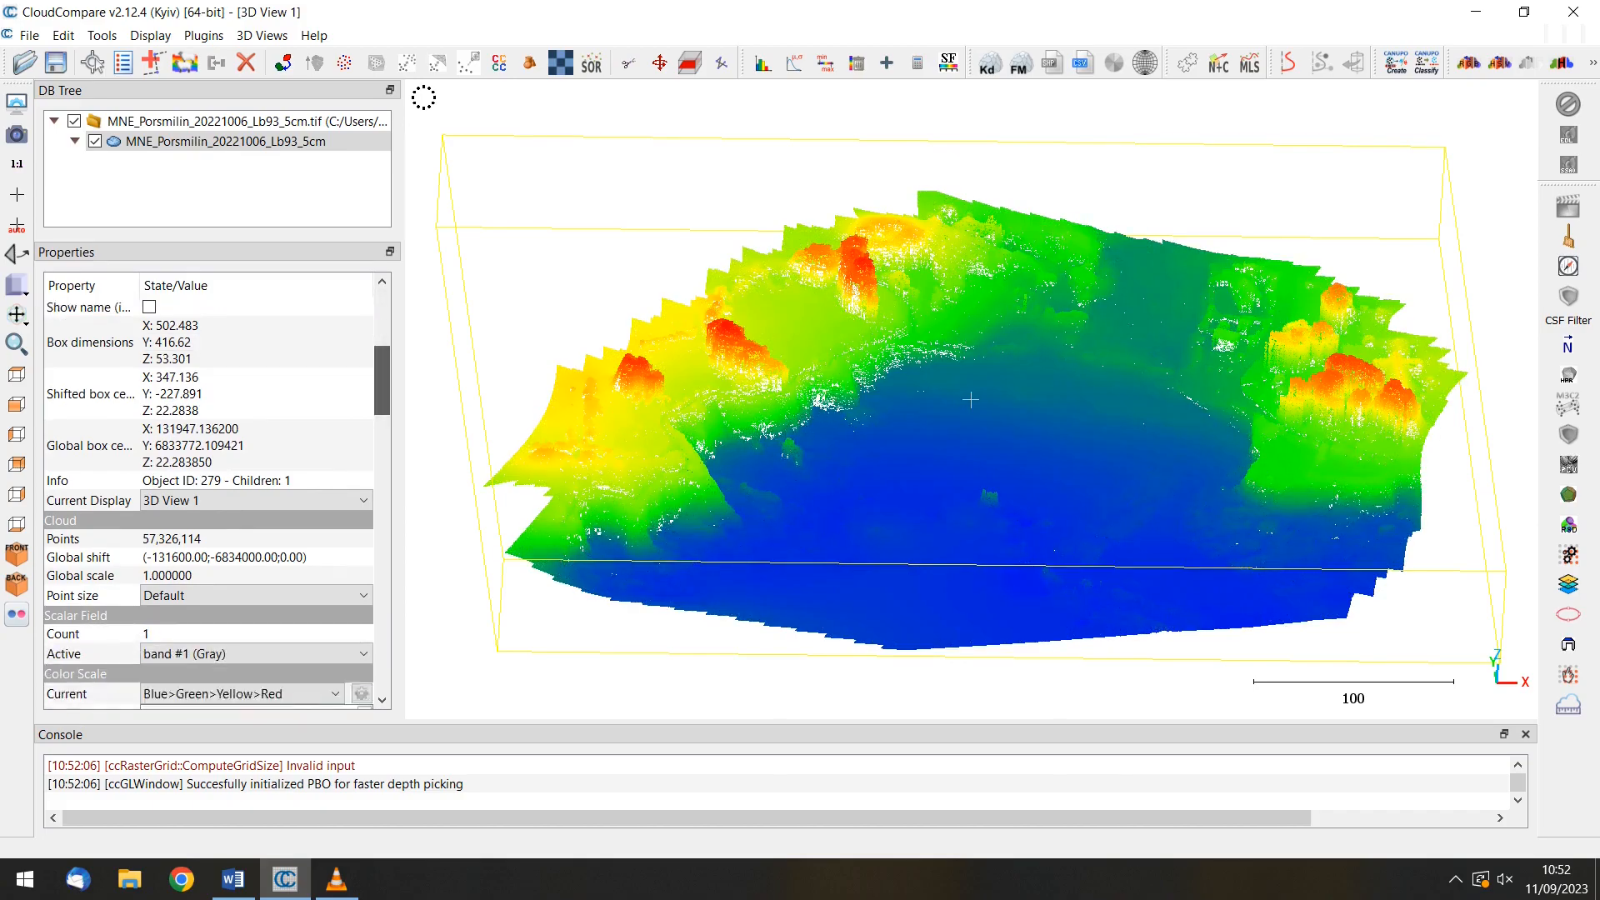
{"action": "left_click_drag", "start_coordinate": [349, 648], "coordinate": [235, 623]}
{"action": "left_click", "coordinate": [149, 522]}
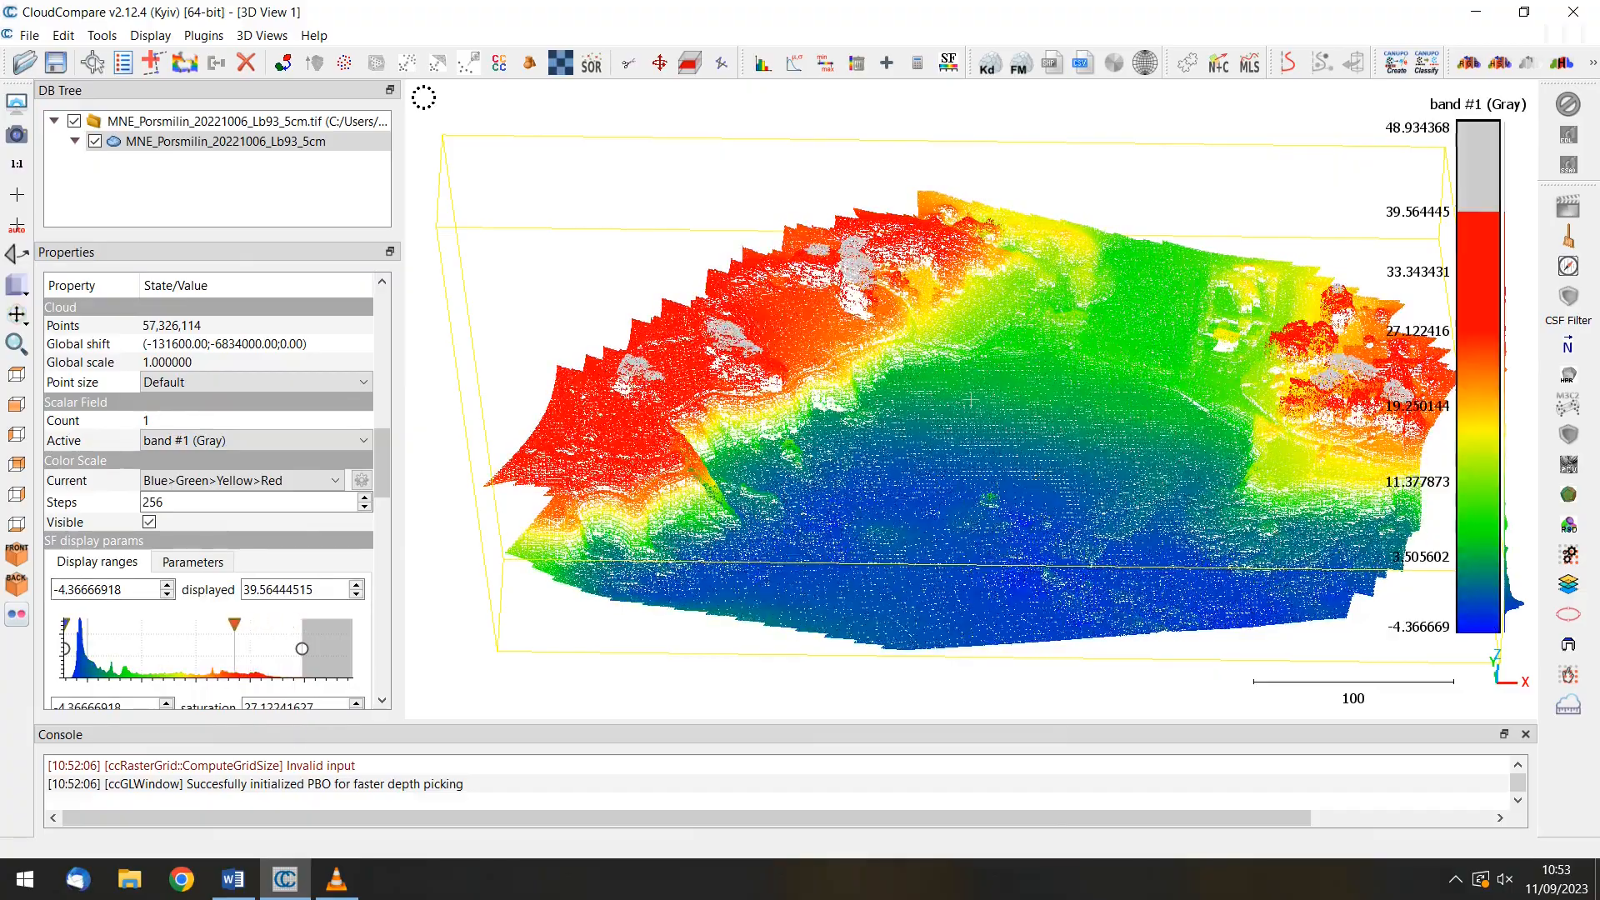
{"action": "left_click", "coordinate": [149, 522]}
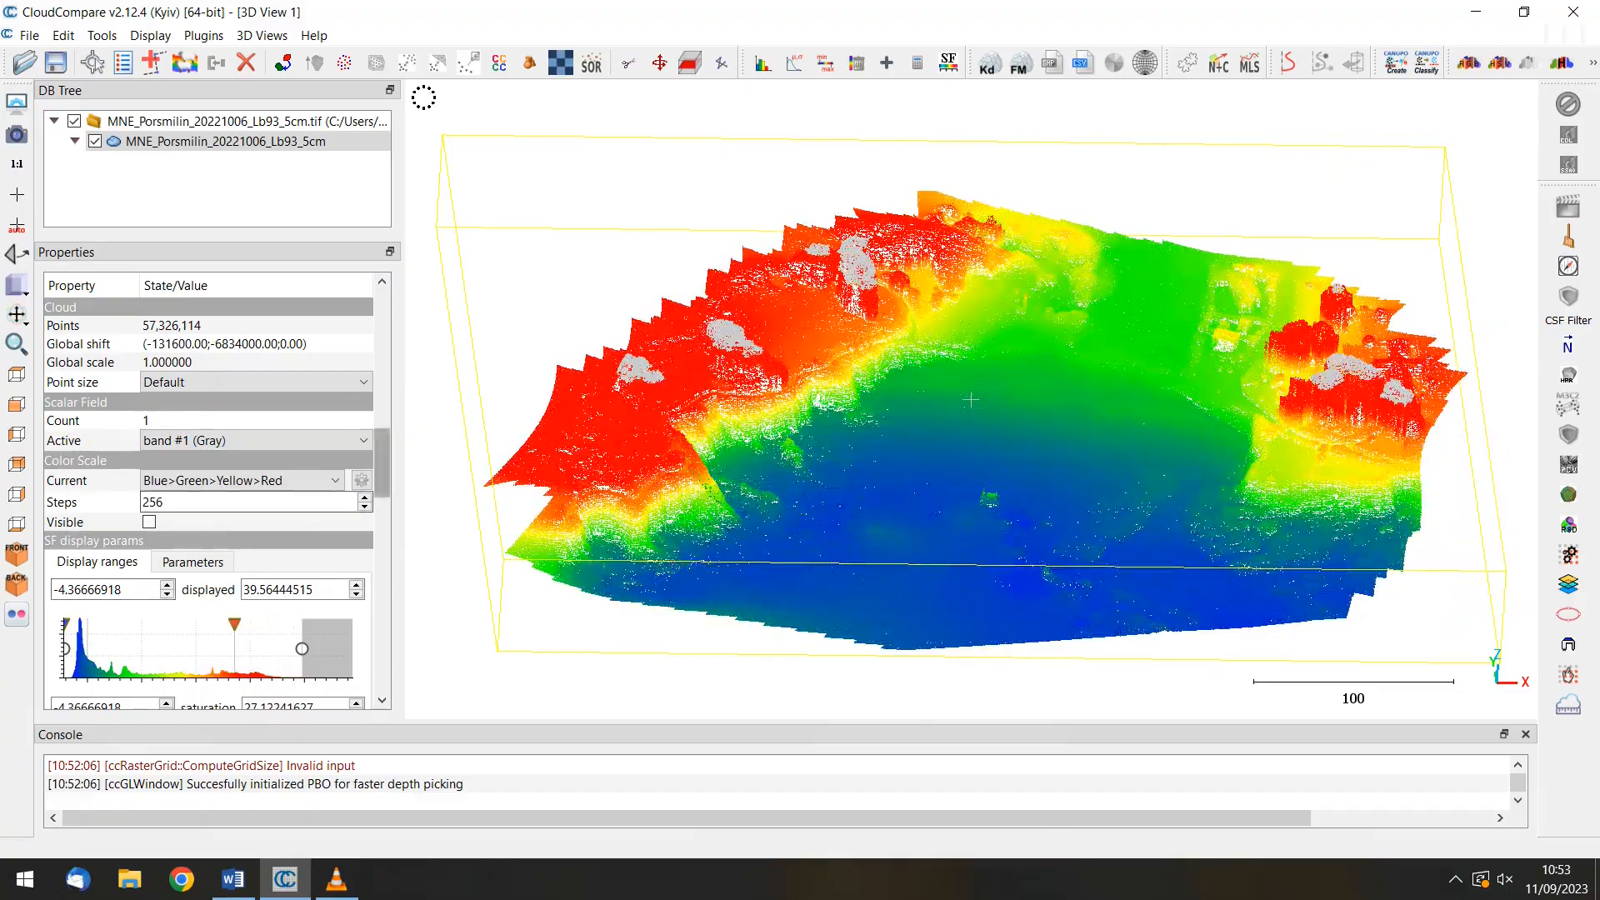
Step: Return the MNE cloud's color display to RGB
{"action": "left_click_drag", "start_coordinate": [381, 463], "coordinate": [381, 321]}
{"action": "left_click", "coordinate": [255, 363]}
{"action": "left_click", "coordinate": [200, 380]}
Step: Start the Cross Section tool on the MNE cloud and export the full clipping box contents as a section cloud
{"action": "scroll", "coordinate": [971, 398], "scroll_direction": "up", "scroll_amount": 8}
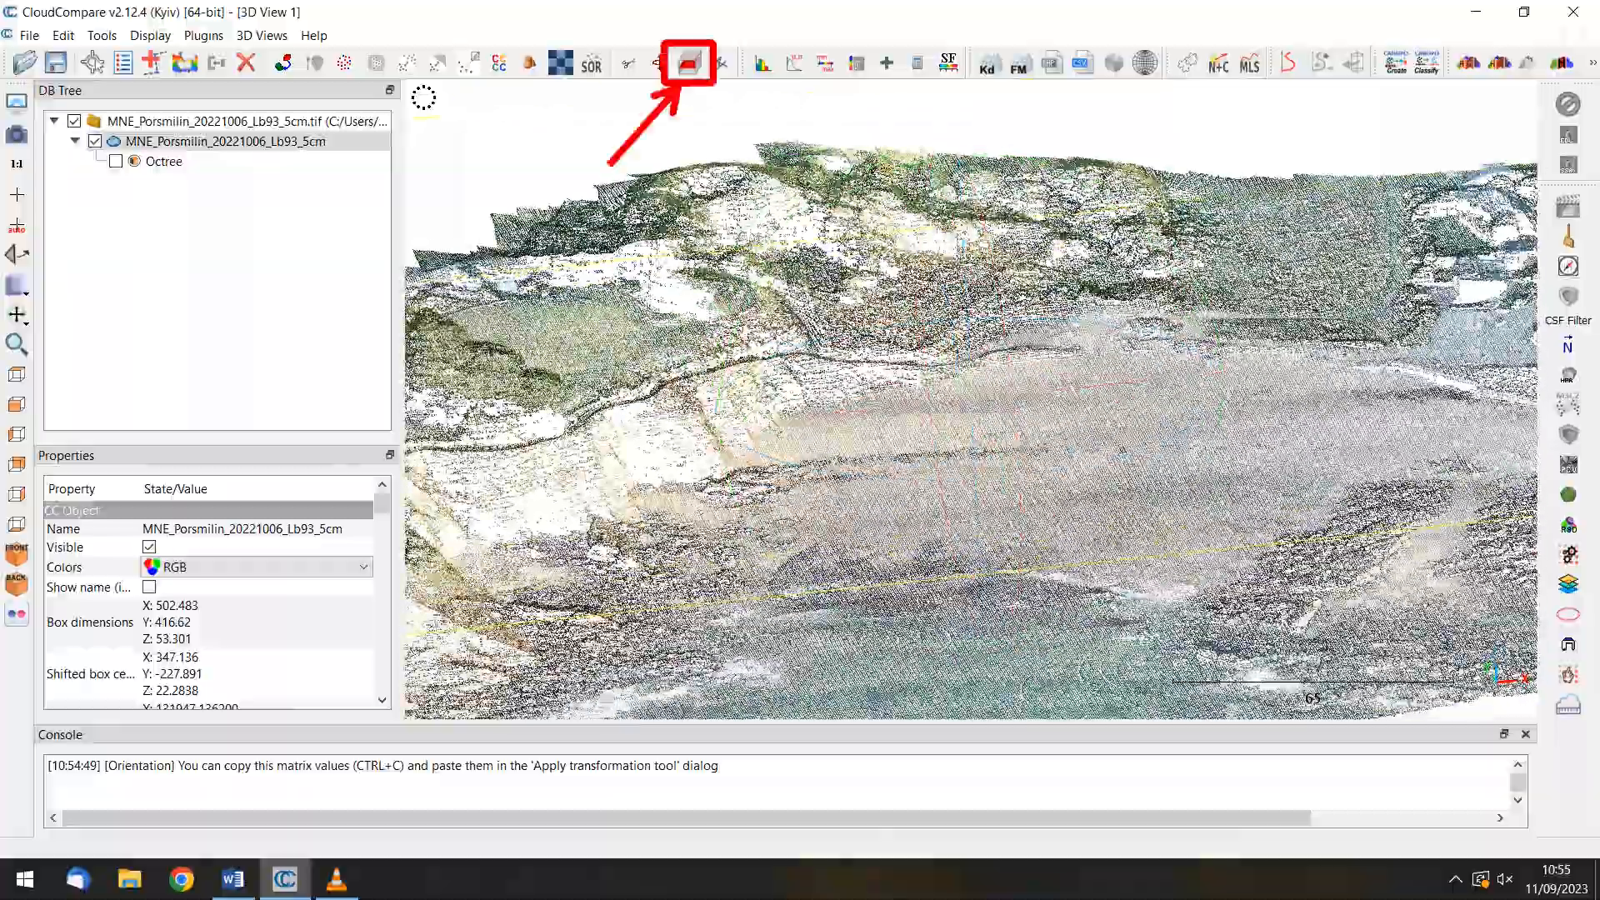
{"action": "left_click_drag", "start_coordinate": [970, 420], "coordinate": [970, 385]}
{"action": "left_click", "coordinate": [688, 63]}
{"action": "scroll", "coordinate": [971, 398], "scroll_direction": "down", "scroll_amount": 3}
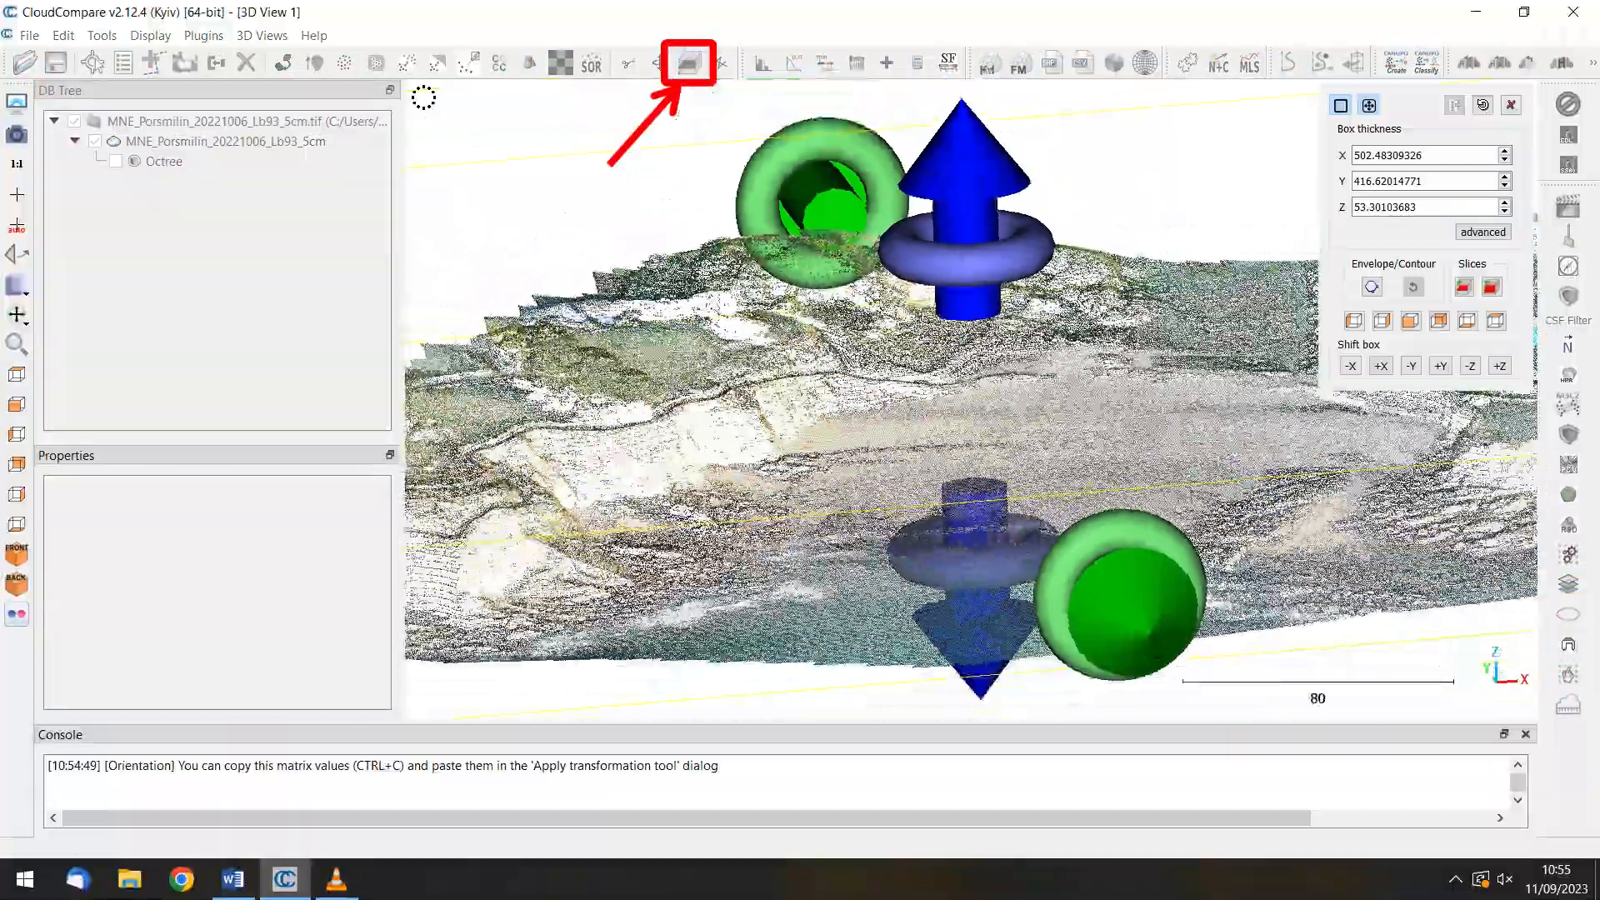
{"action": "scroll", "coordinate": [640, 498], "scroll_direction": "down", "scroll_amount": 5}
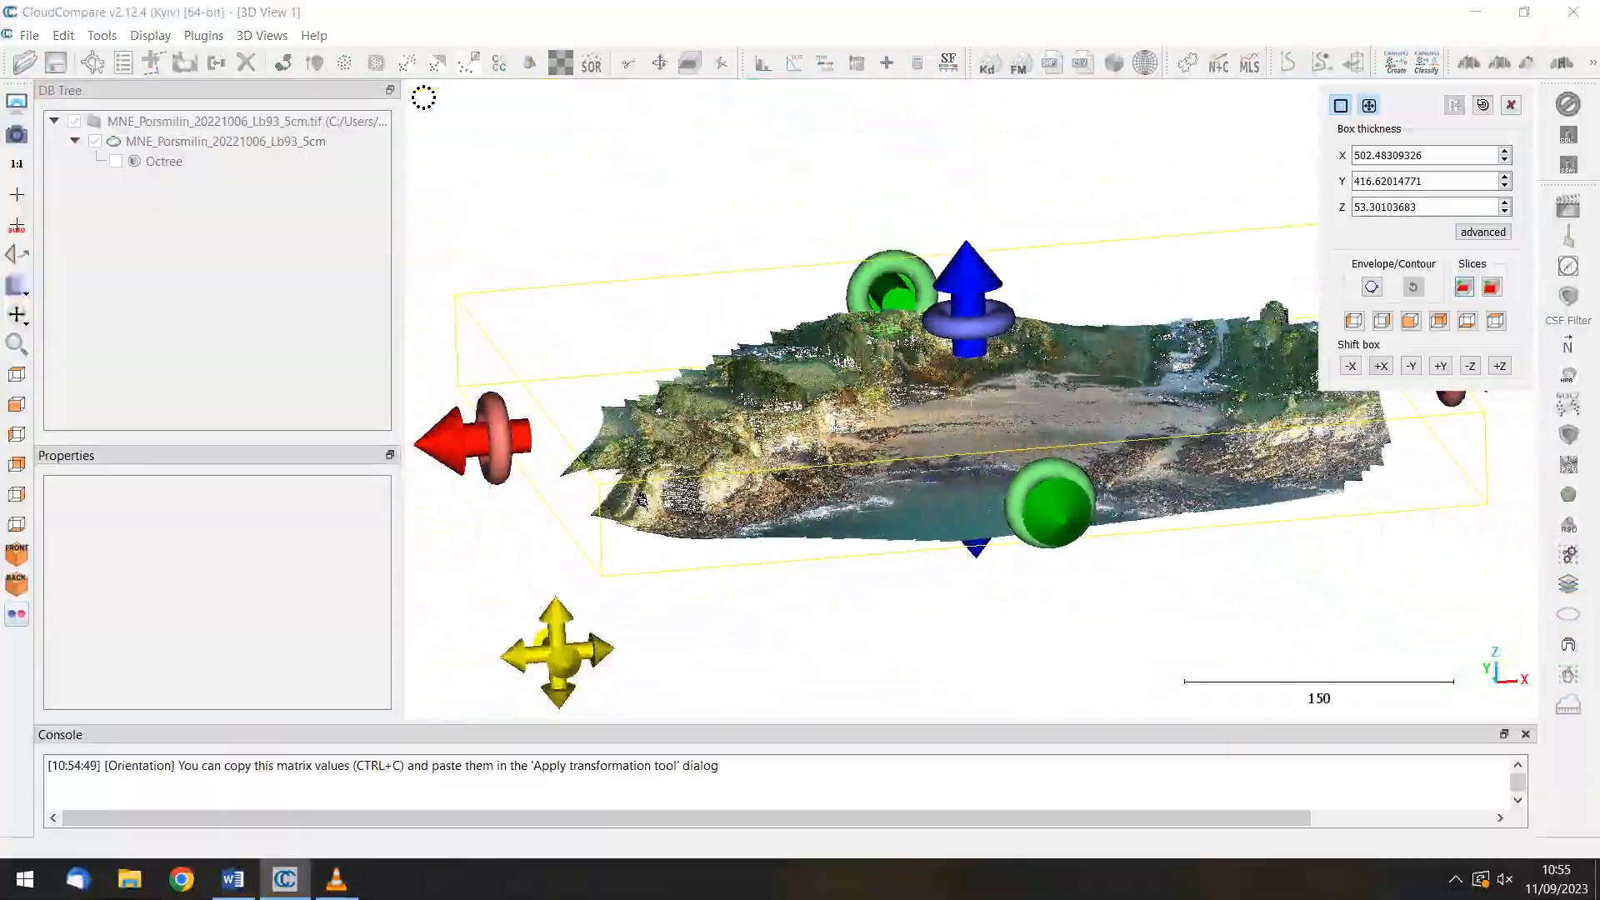
{"action": "left_click", "coordinate": [1463, 286]}
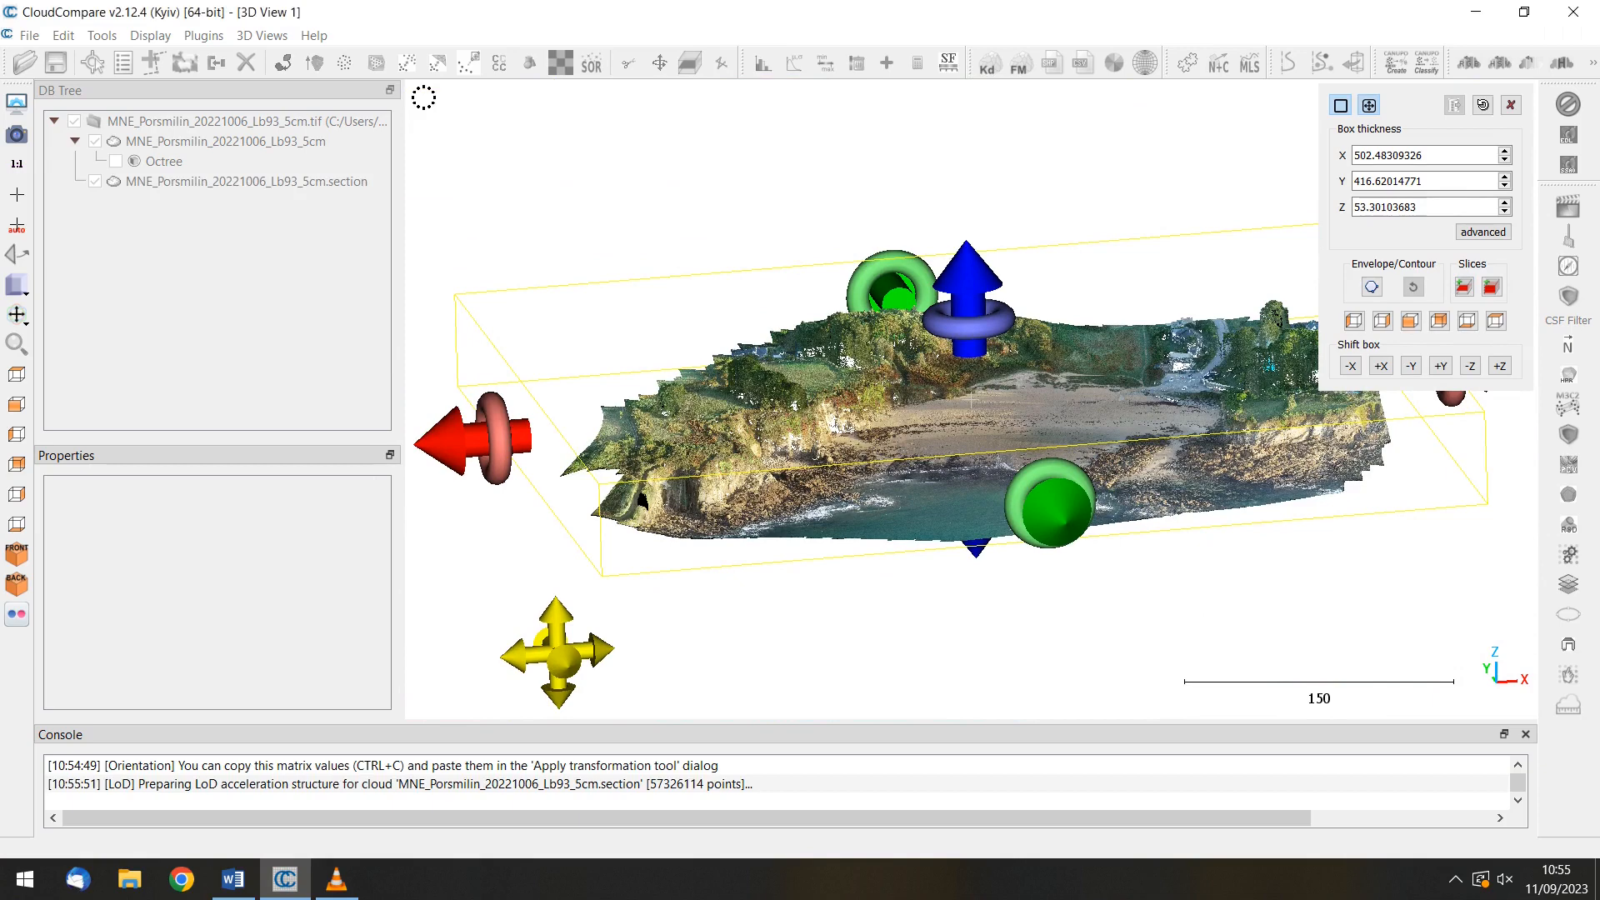
Step: Thin the clipping box vertically from above and below to a Z thickness of about 4.88
{"action": "left_click_drag", "start_coordinate": [966, 275], "coordinate": [968, 338]}
{"action": "left_click_drag", "start_coordinate": [975, 549], "coordinate": [976, 528]}
{"action": "right_click_drag", "start_coordinate": [976, 527], "coordinate": [975, 510]}
{"action": "left_click_drag", "start_coordinate": [976, 510], "coordinate": [972, 459]}
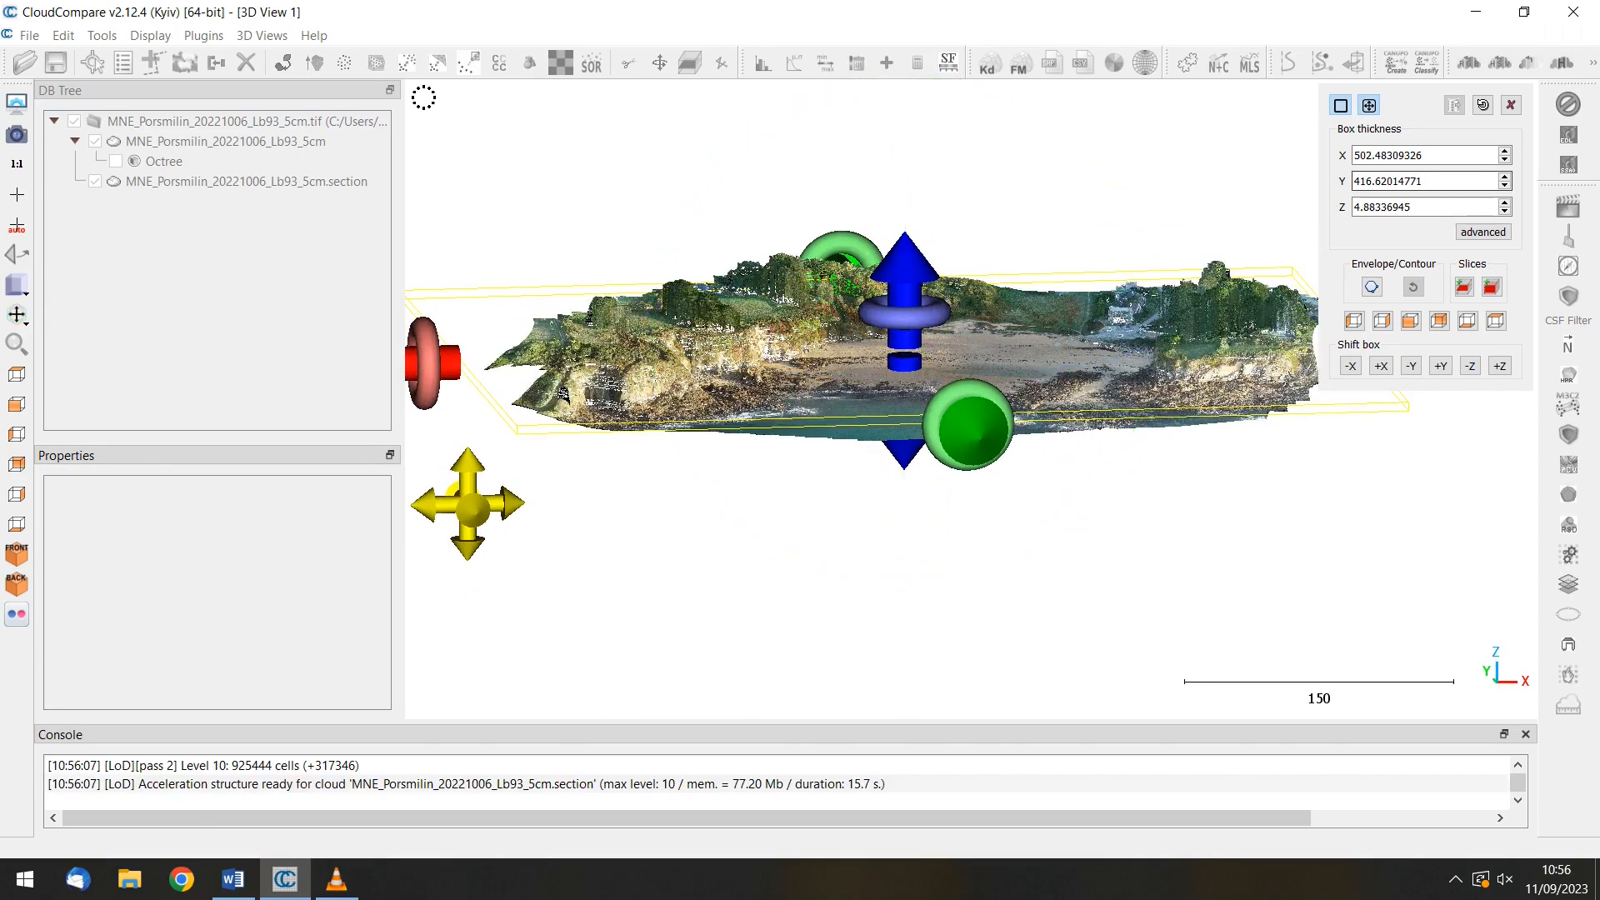
Step: Set the clipping box's center Z to 3 and its Z width to 0.2, export that slice as a cloud, and close the tool
{"action": "left_click", "coordinate": [1482, 231]}
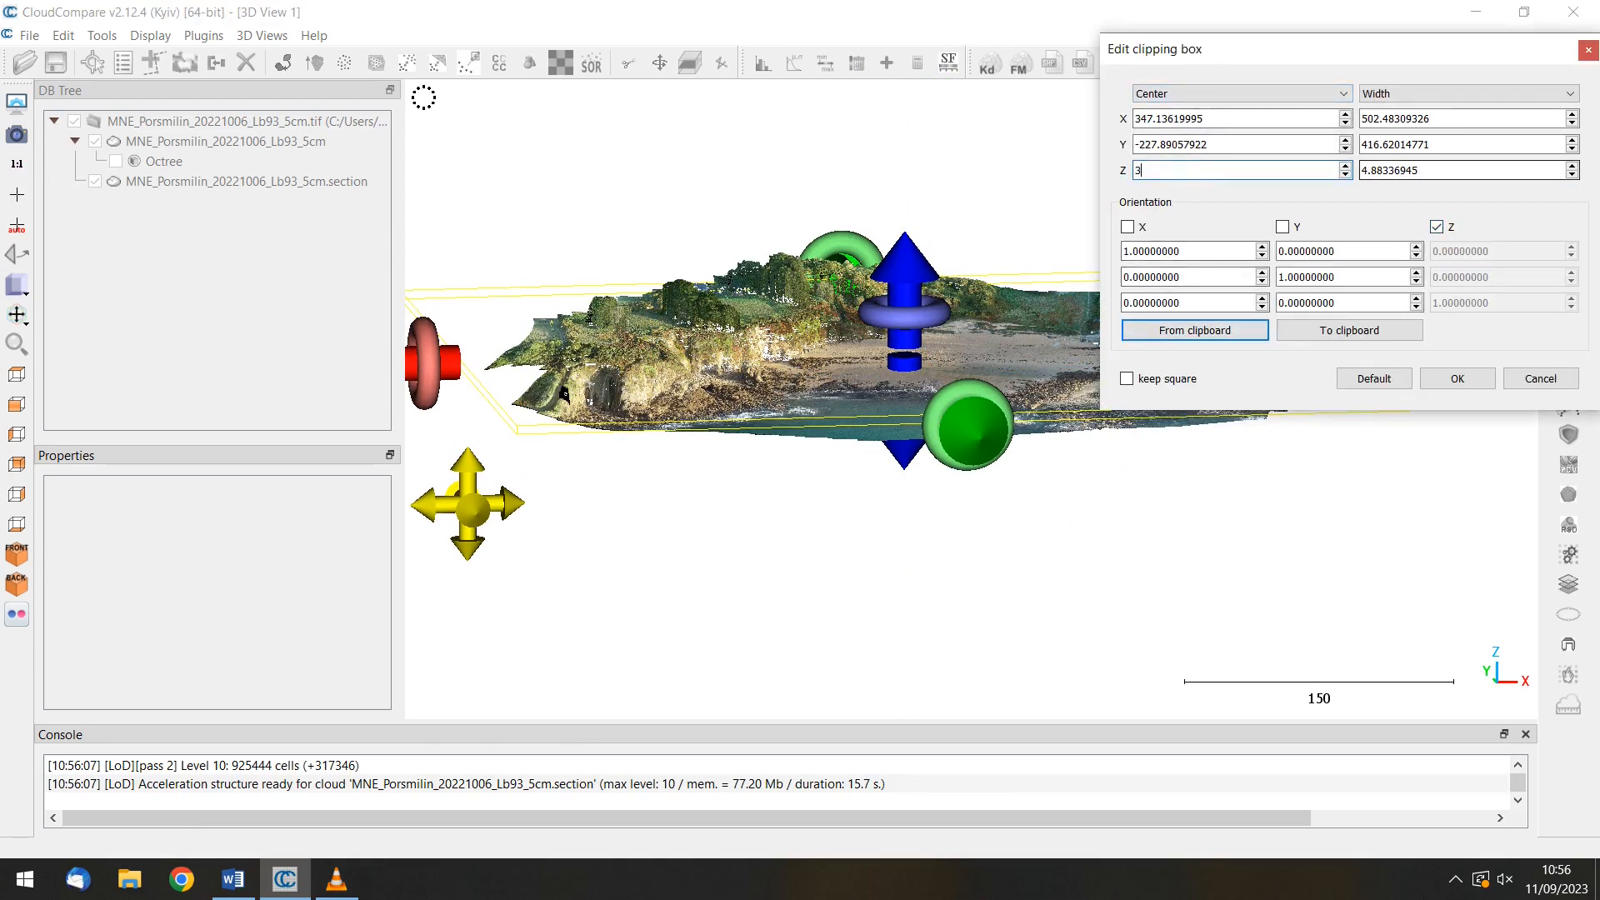
{"action": "key", "text": "Tab"}
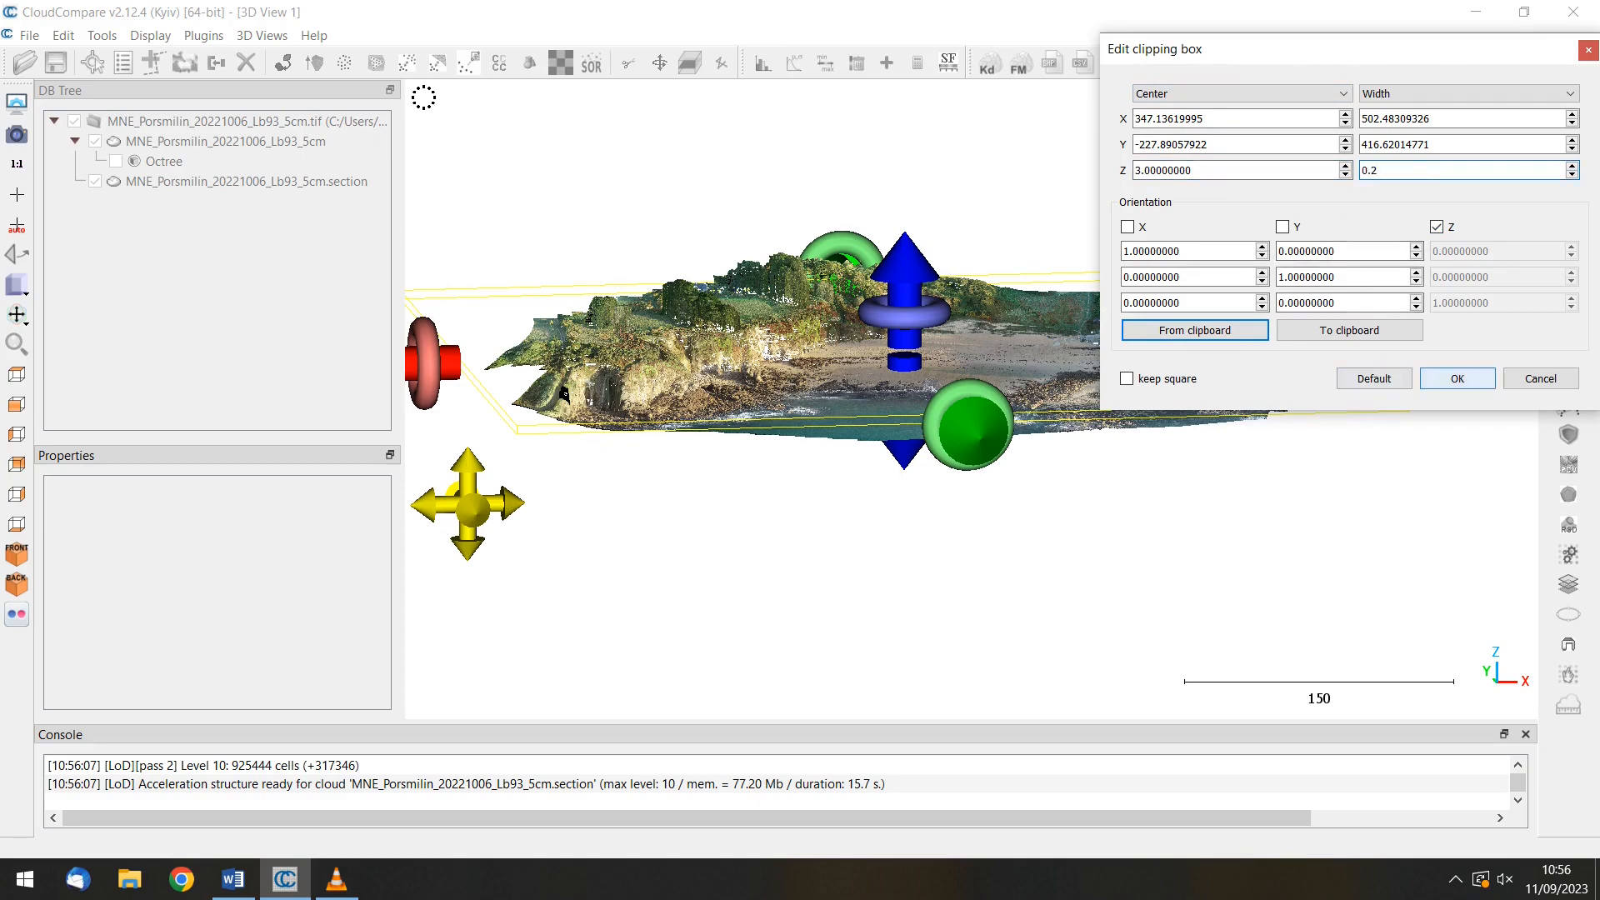
{"action": "key", "text": "Return"}
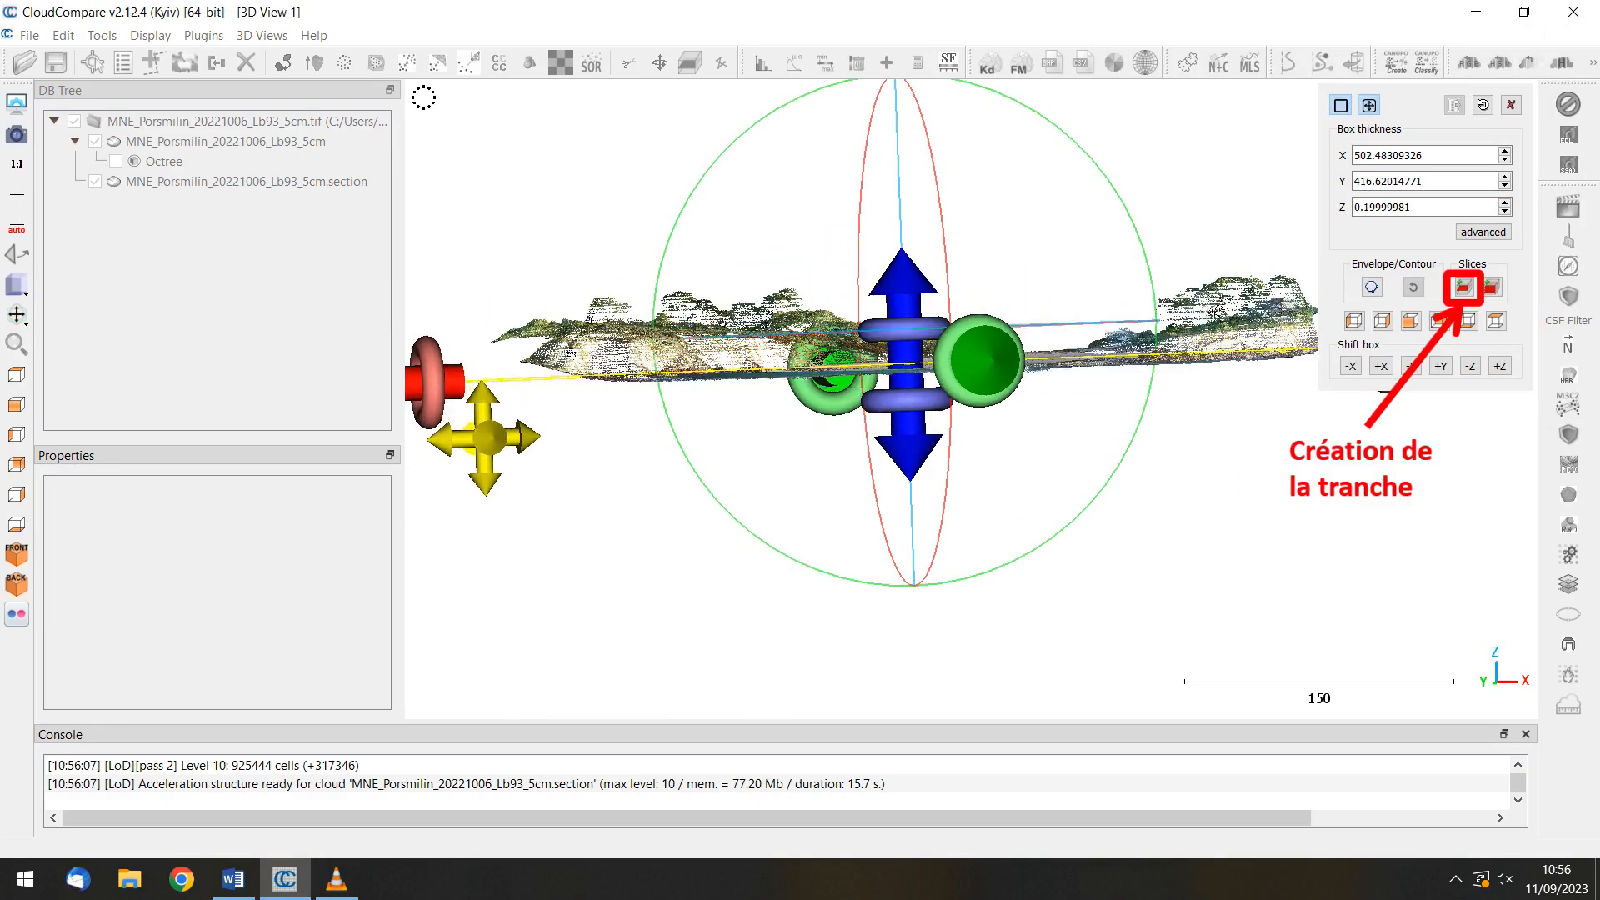
{"action": "left_click_drag", "start_coordinate": [904, 366], "coordinate": [904, 477]}
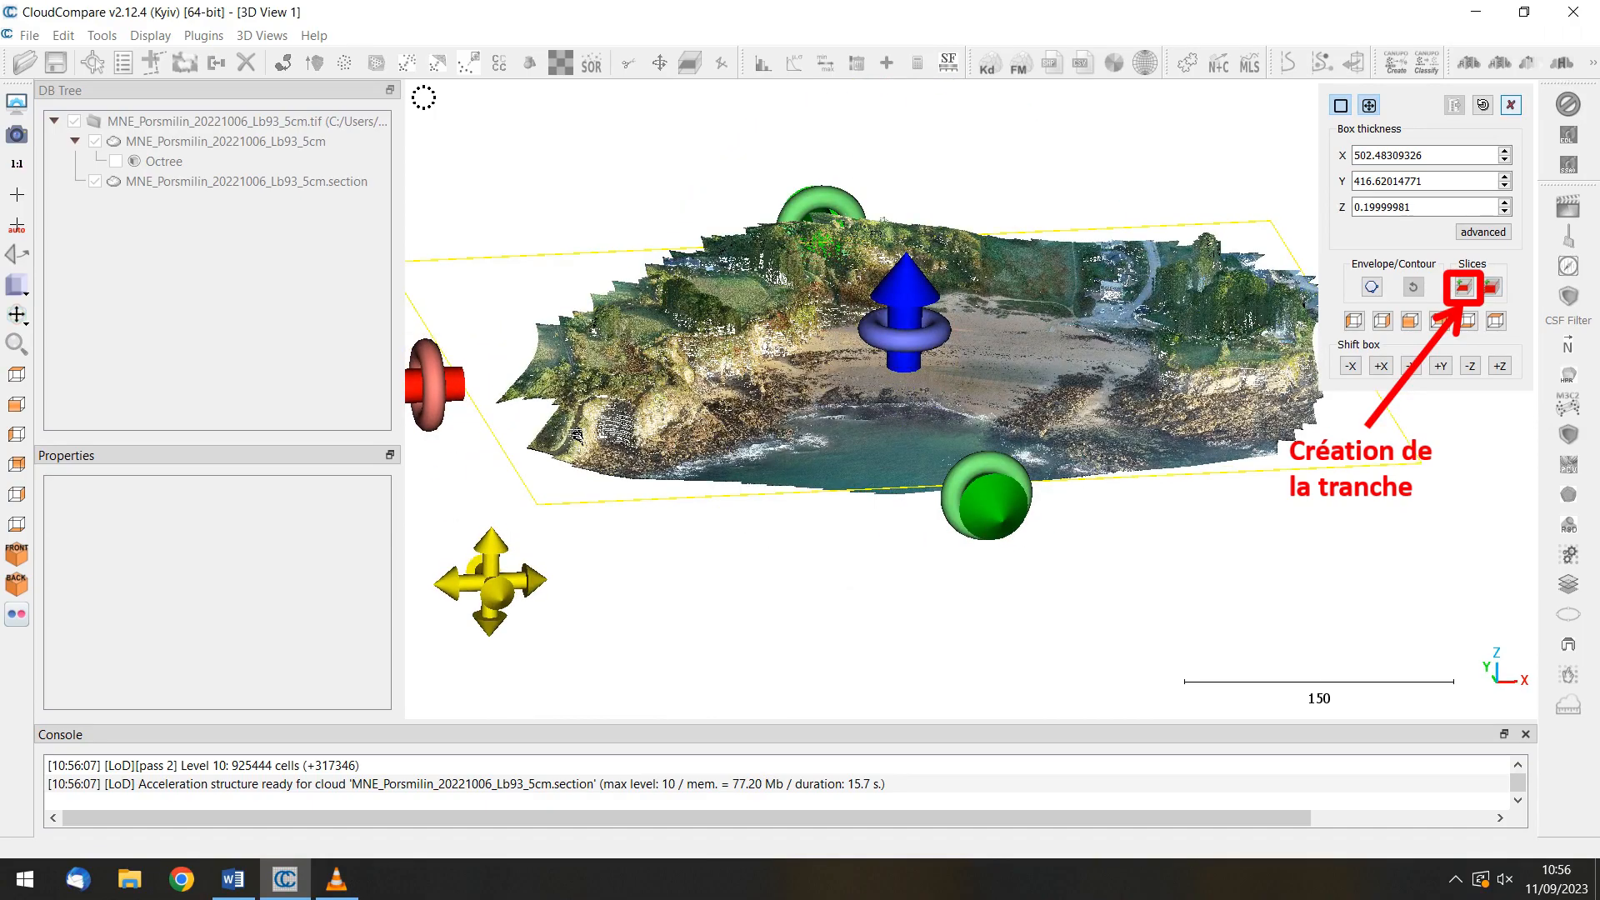
{"action": "left_click", "coordinate": [1462, 285]}
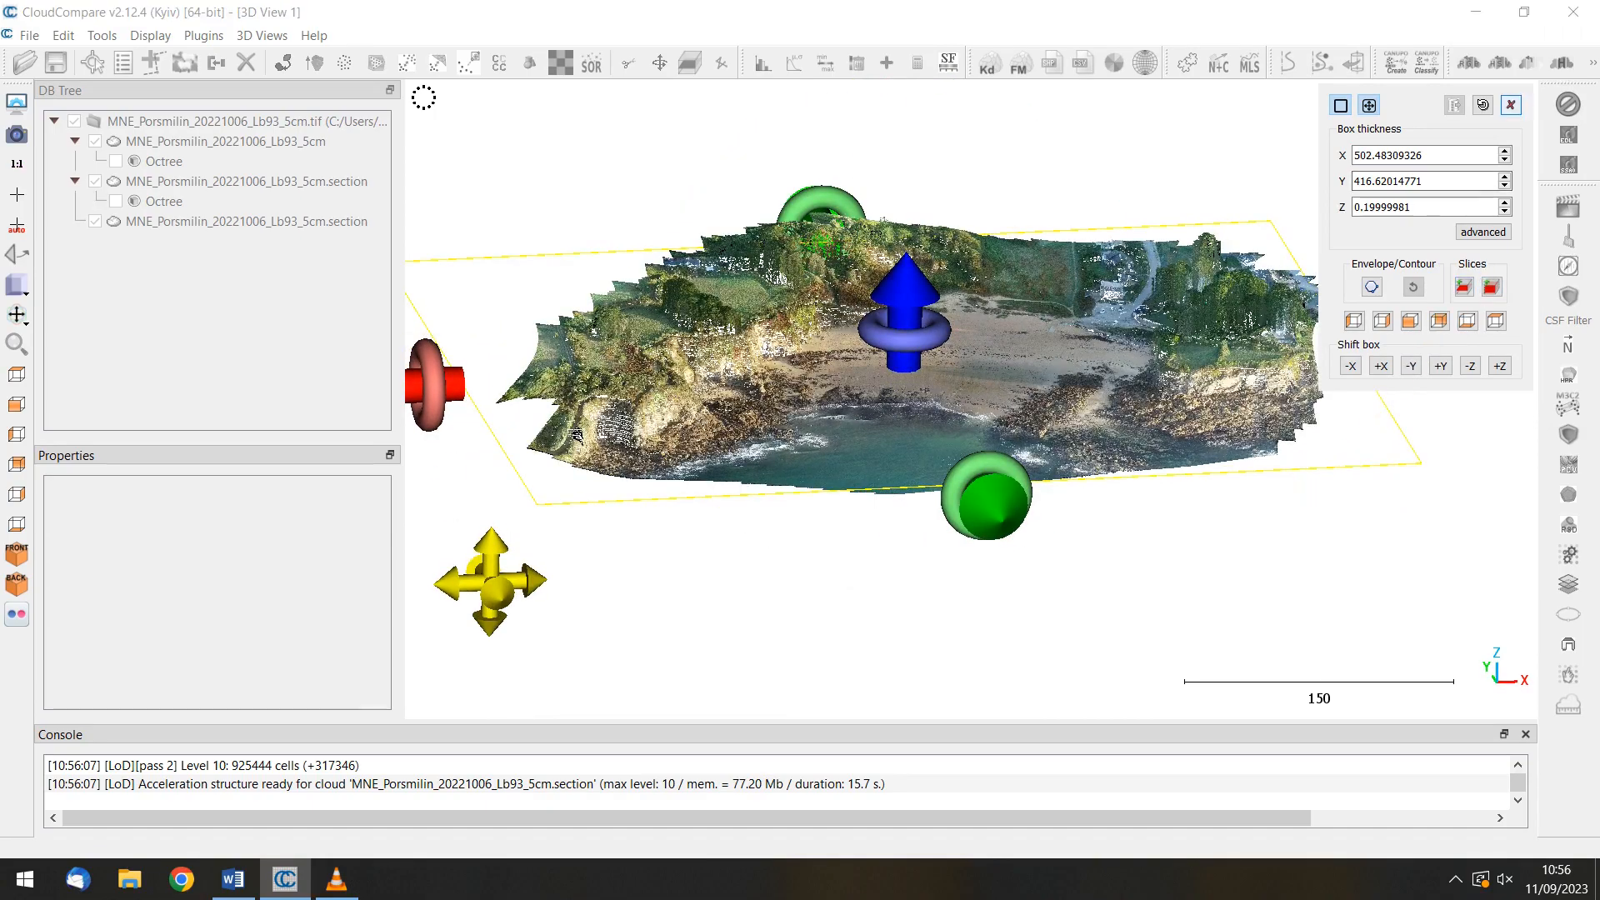
{"action": "left_click", "coordinate": [1508, 105]}
Step: Hide the original MNE cloud and the full section, and inspect the remaining thin slice from above
{"action": "left_click", "coordinate": [95, 141]}
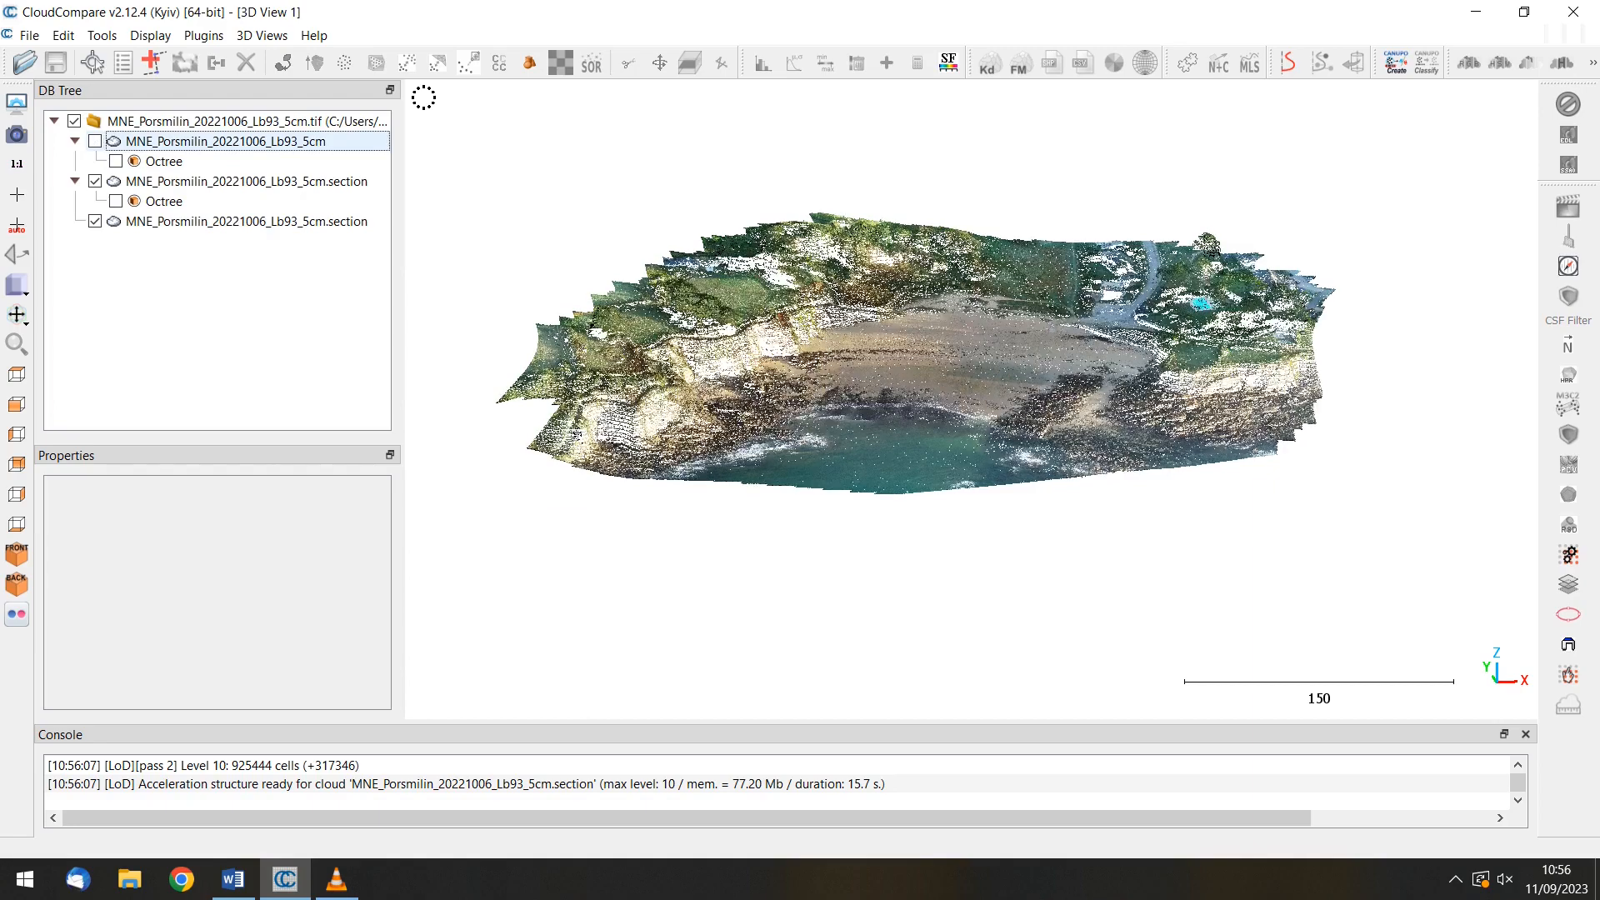
{"action": "left_click", "coordinate": [95, 181]}
{"action": "left_click_drag", "start_coordinate": [971, 366], "coordinate": [971, 575]}
{"action": "left_click_drag", "start_coordinate": [971, 399], "coordinate": [970, 491]}
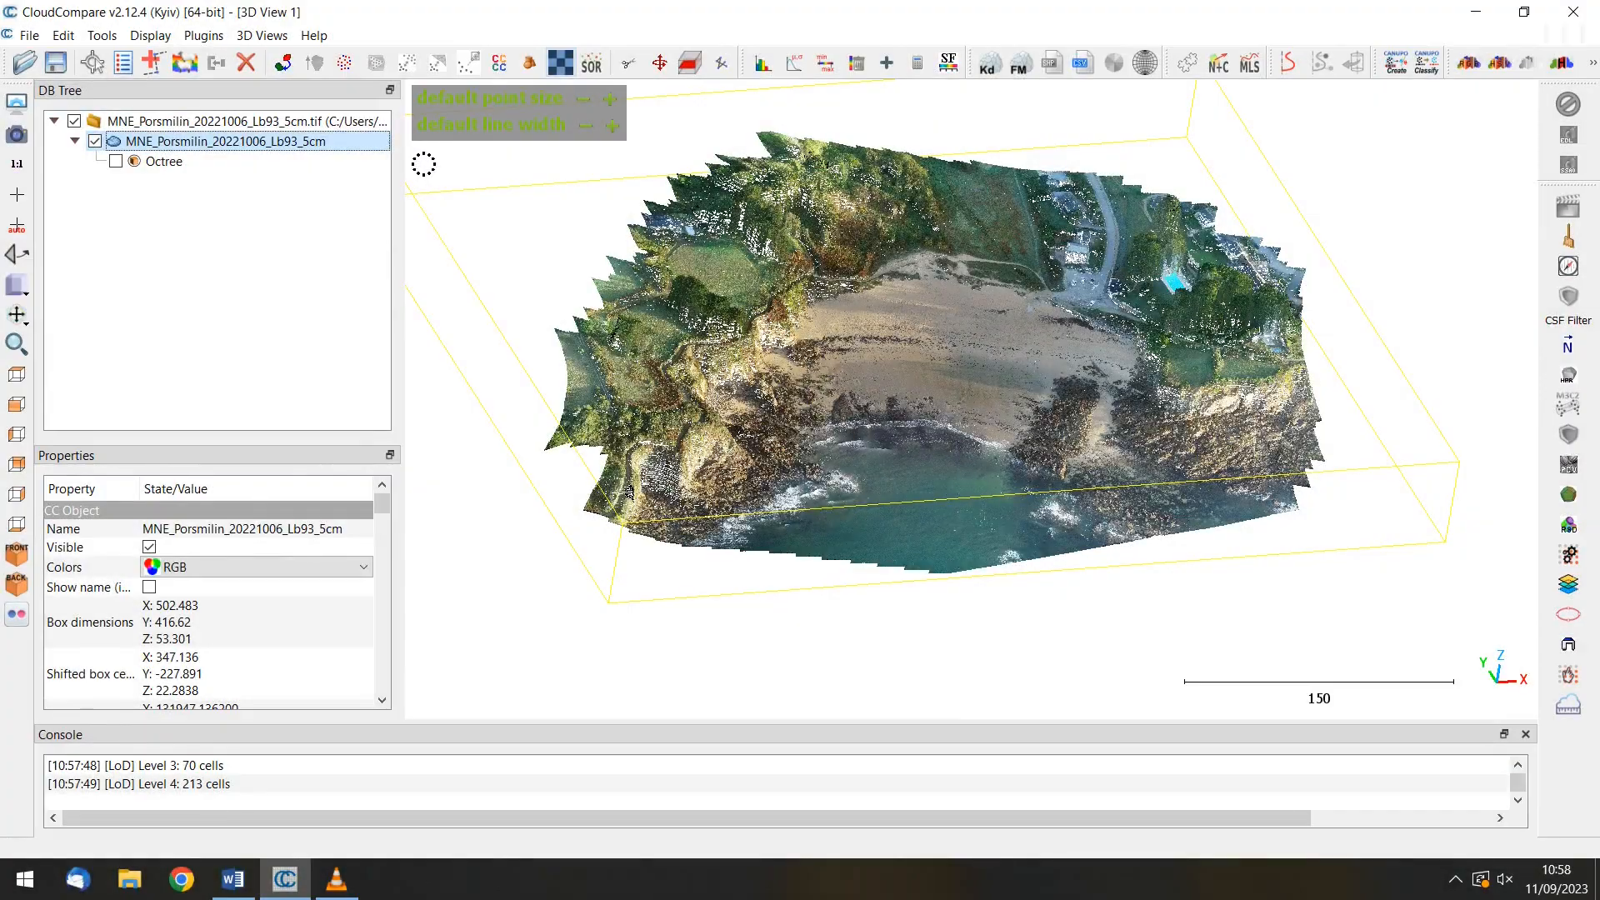
Step: Rasterize the MNE cloud's height values along Z with a 0.5 grid step, leaving empty cells unfilled, and enlarge the preview
{"action": "left_click", "coordinate": [560, 62]}
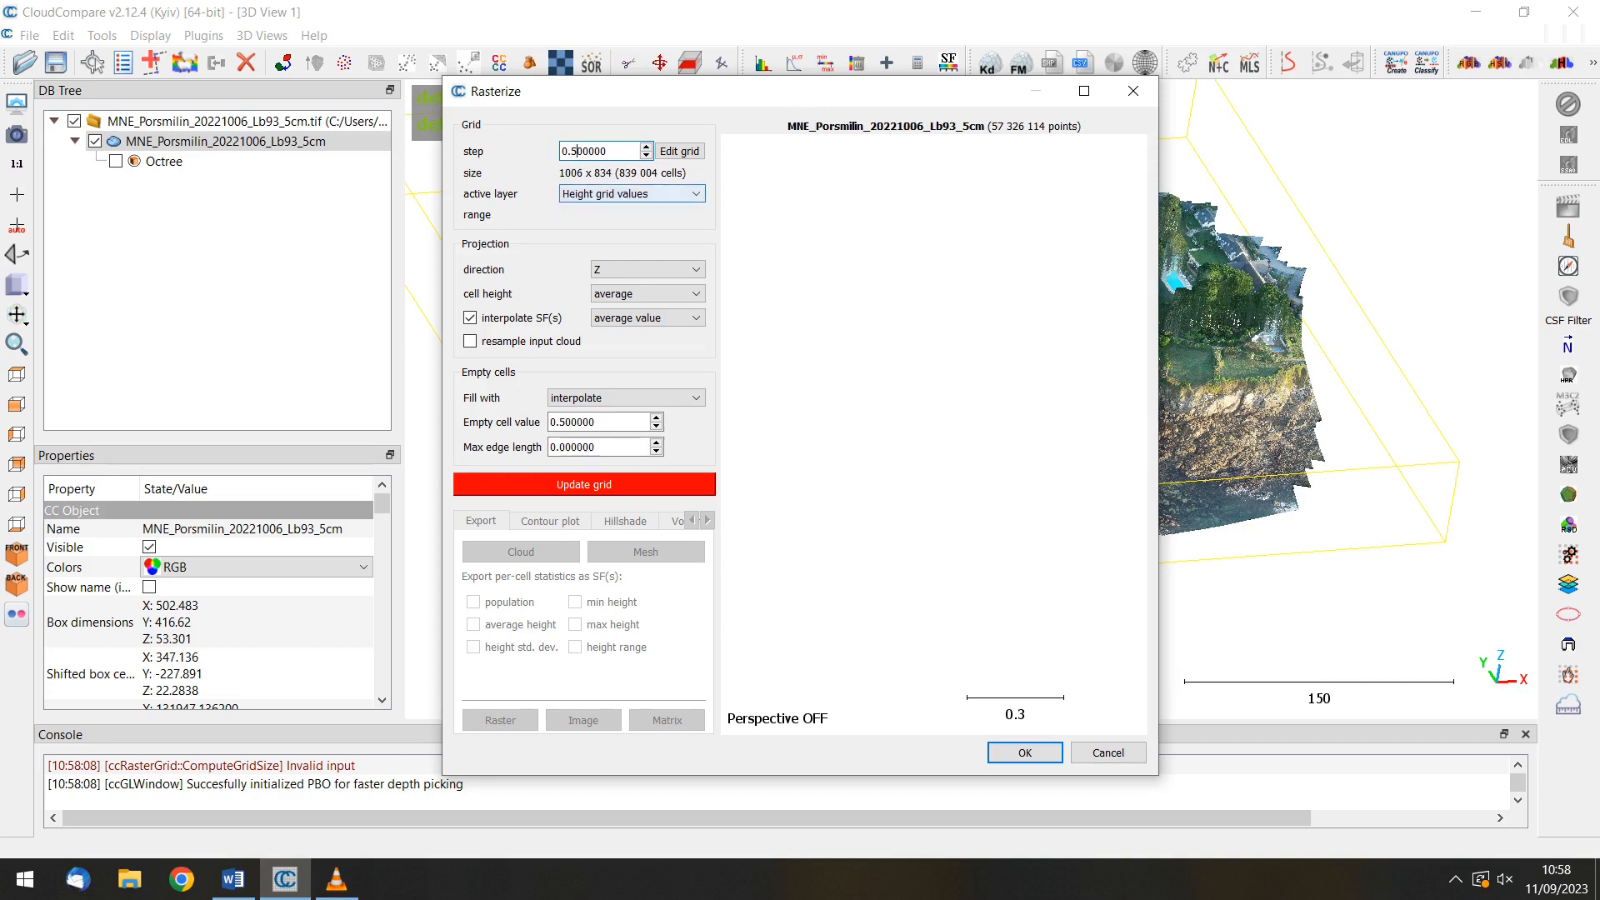
{"action": "left_click", "coordinate": [631, 193]}
{"action": "left_click", "coordinate": [631, 193]}
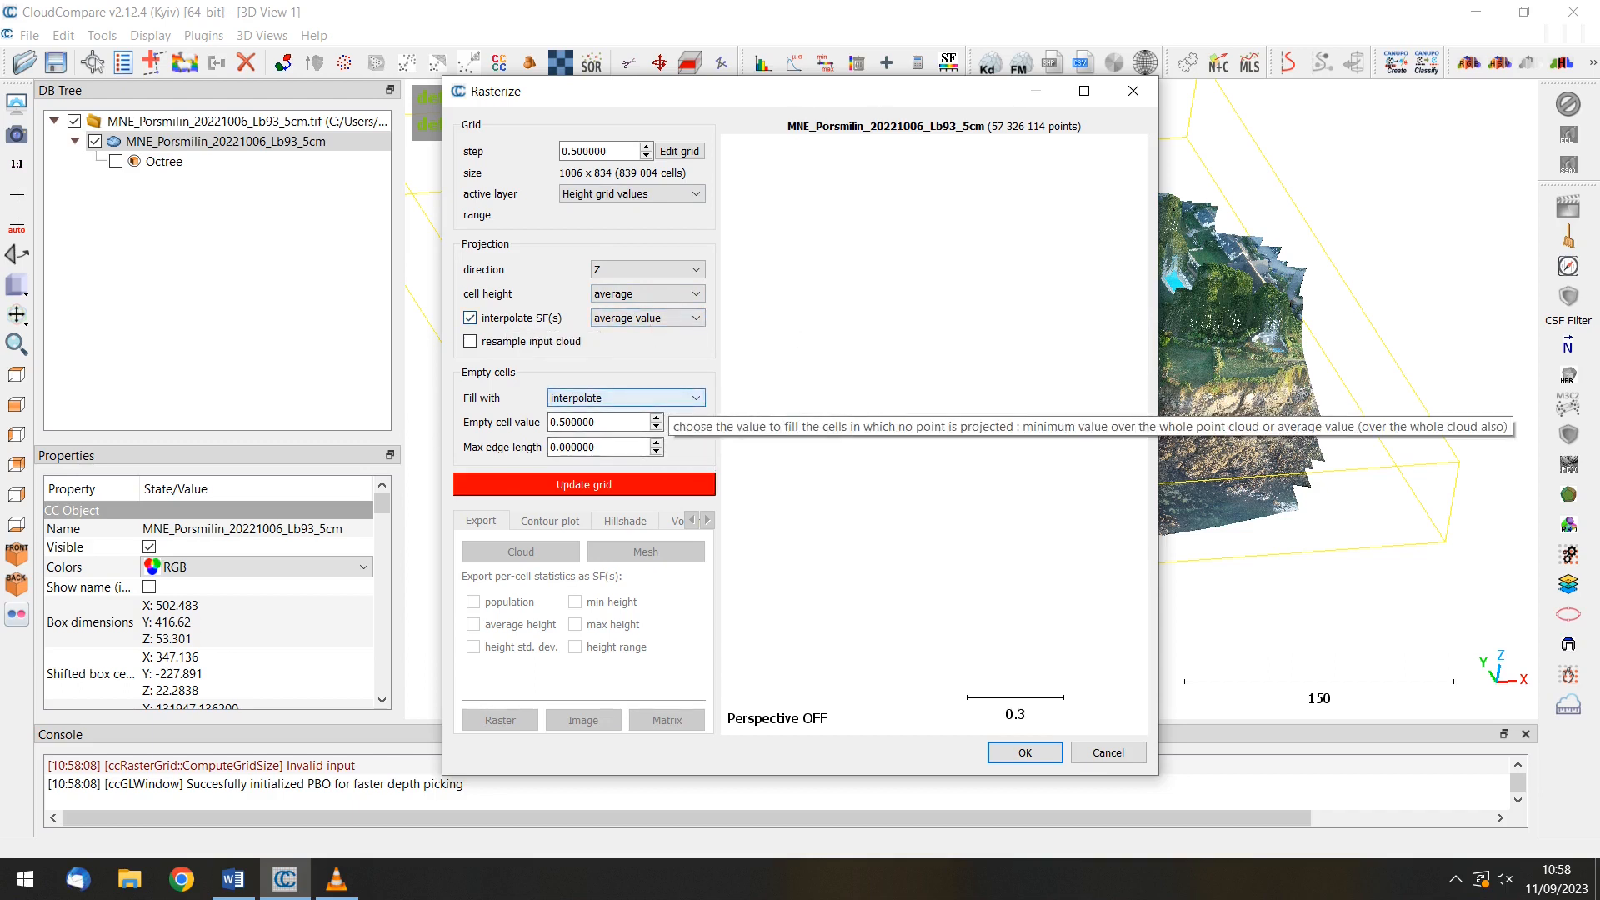
{"action": "left_click", "coordinate": [667, 397]}
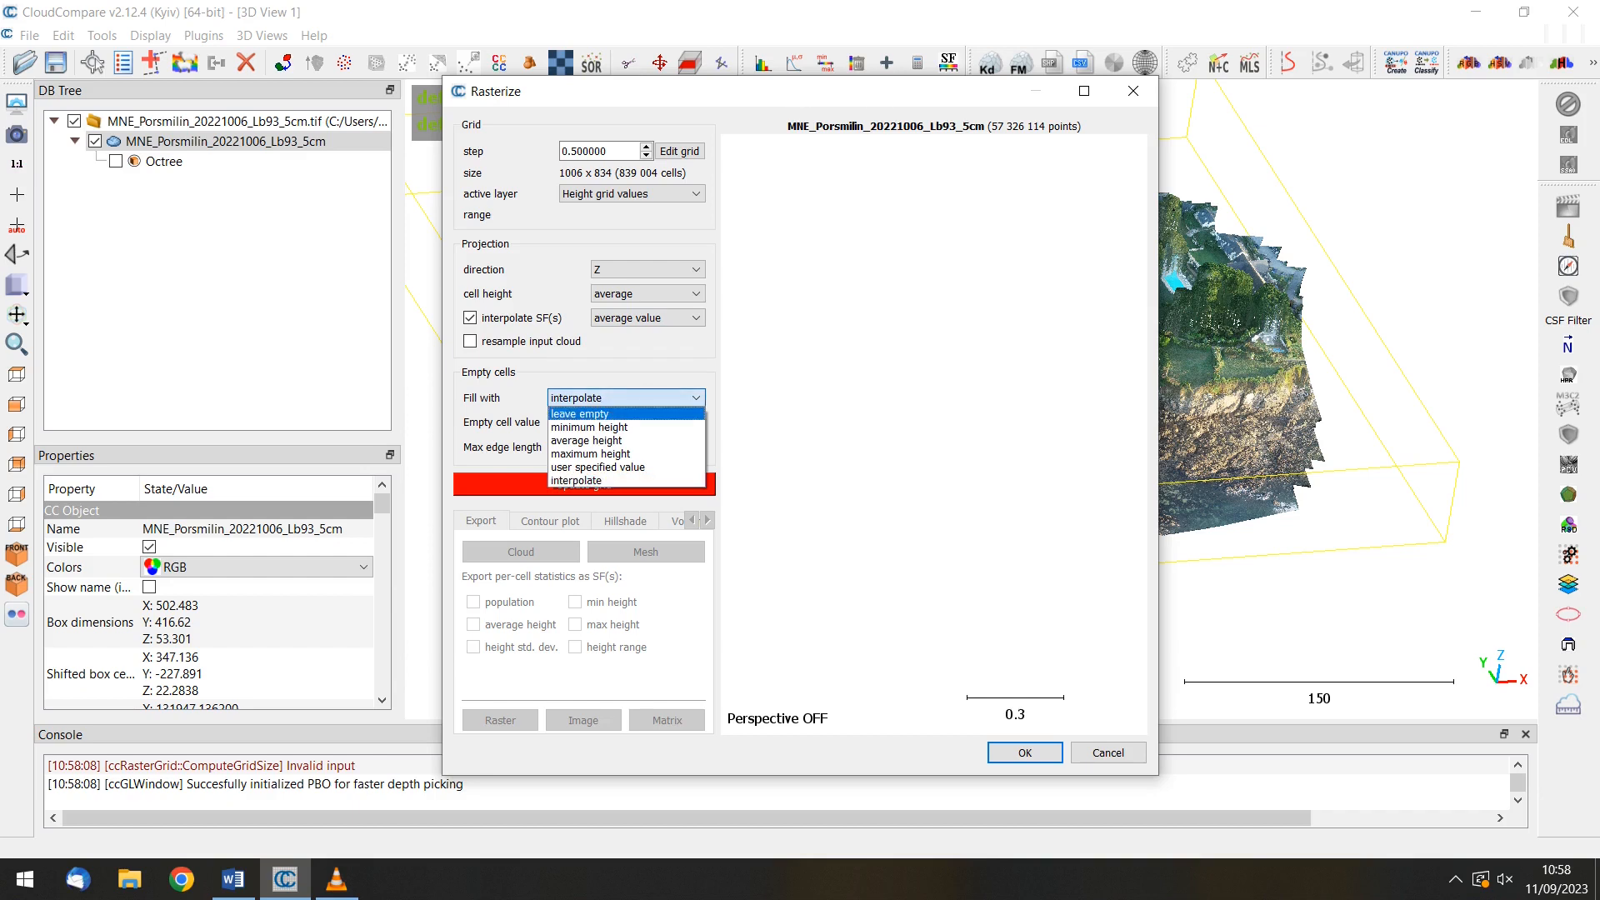
{"action": "left_click", "coordinate": [580, 413]}
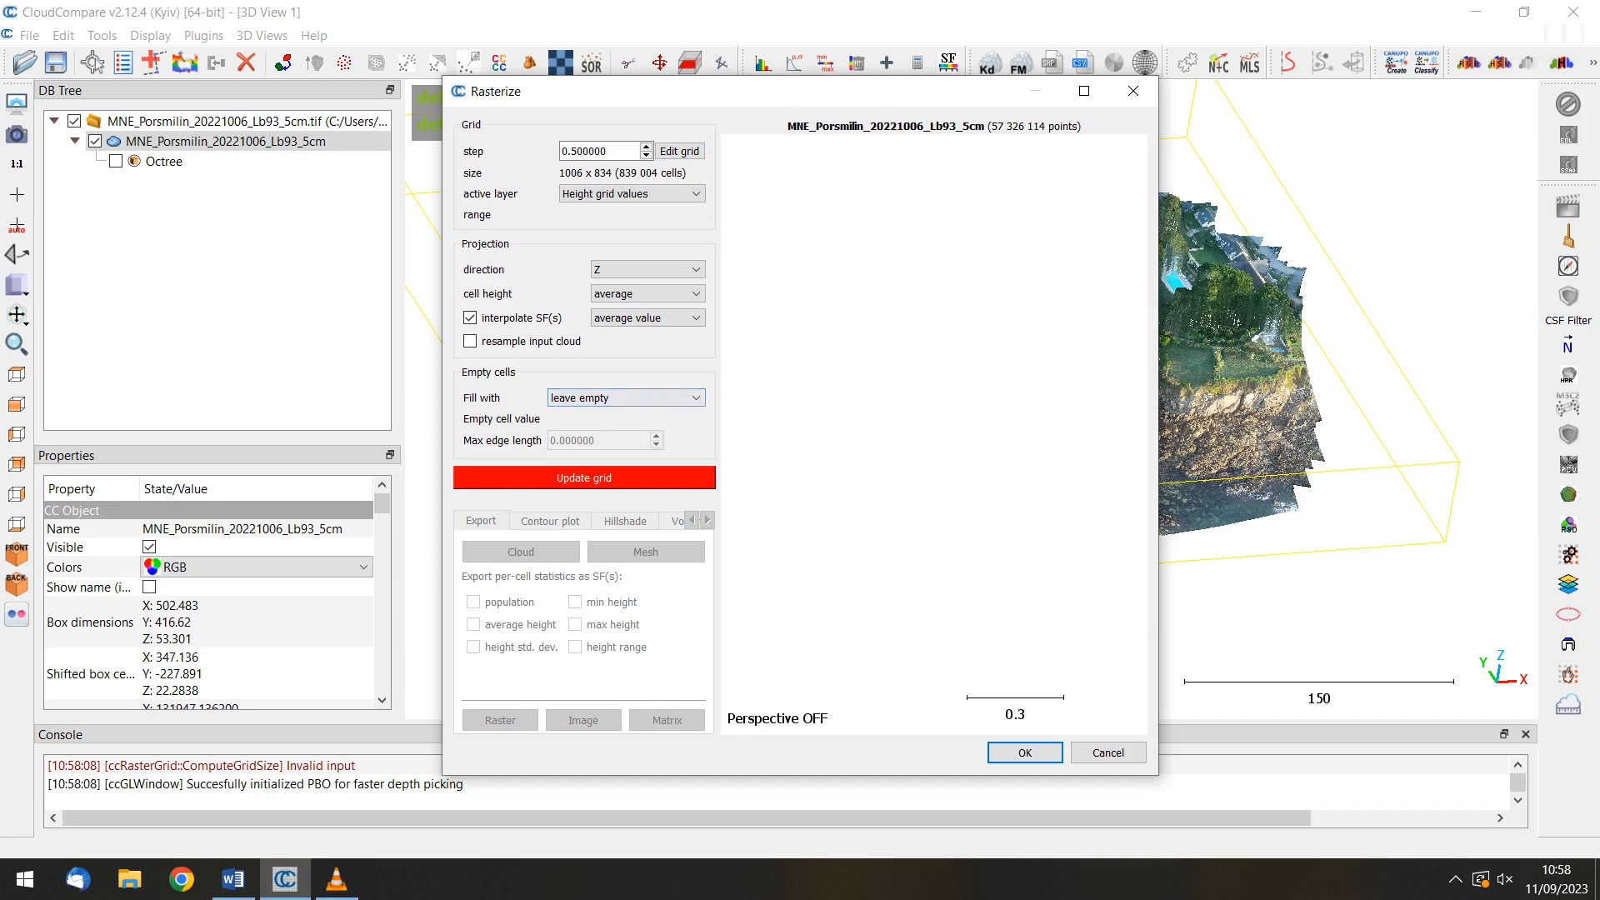
{"action": "left_click", "coordinate": [584, 477]}
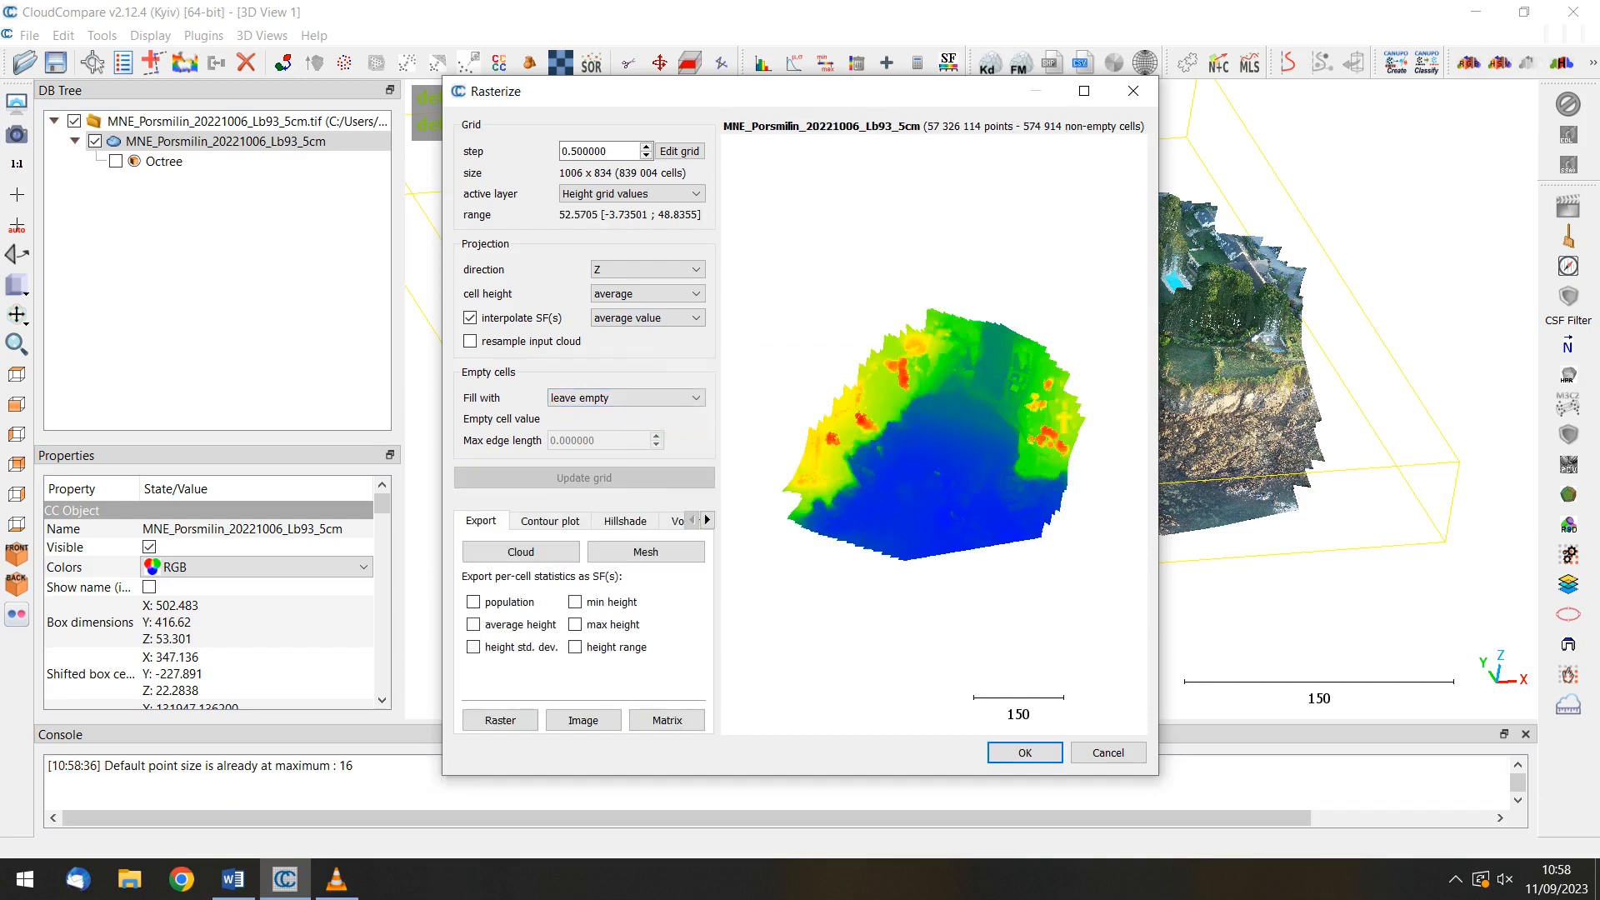
{"action": "left_click_drag", "start_coordinate": [1157, 425], "coordinate": [1424, 425]}
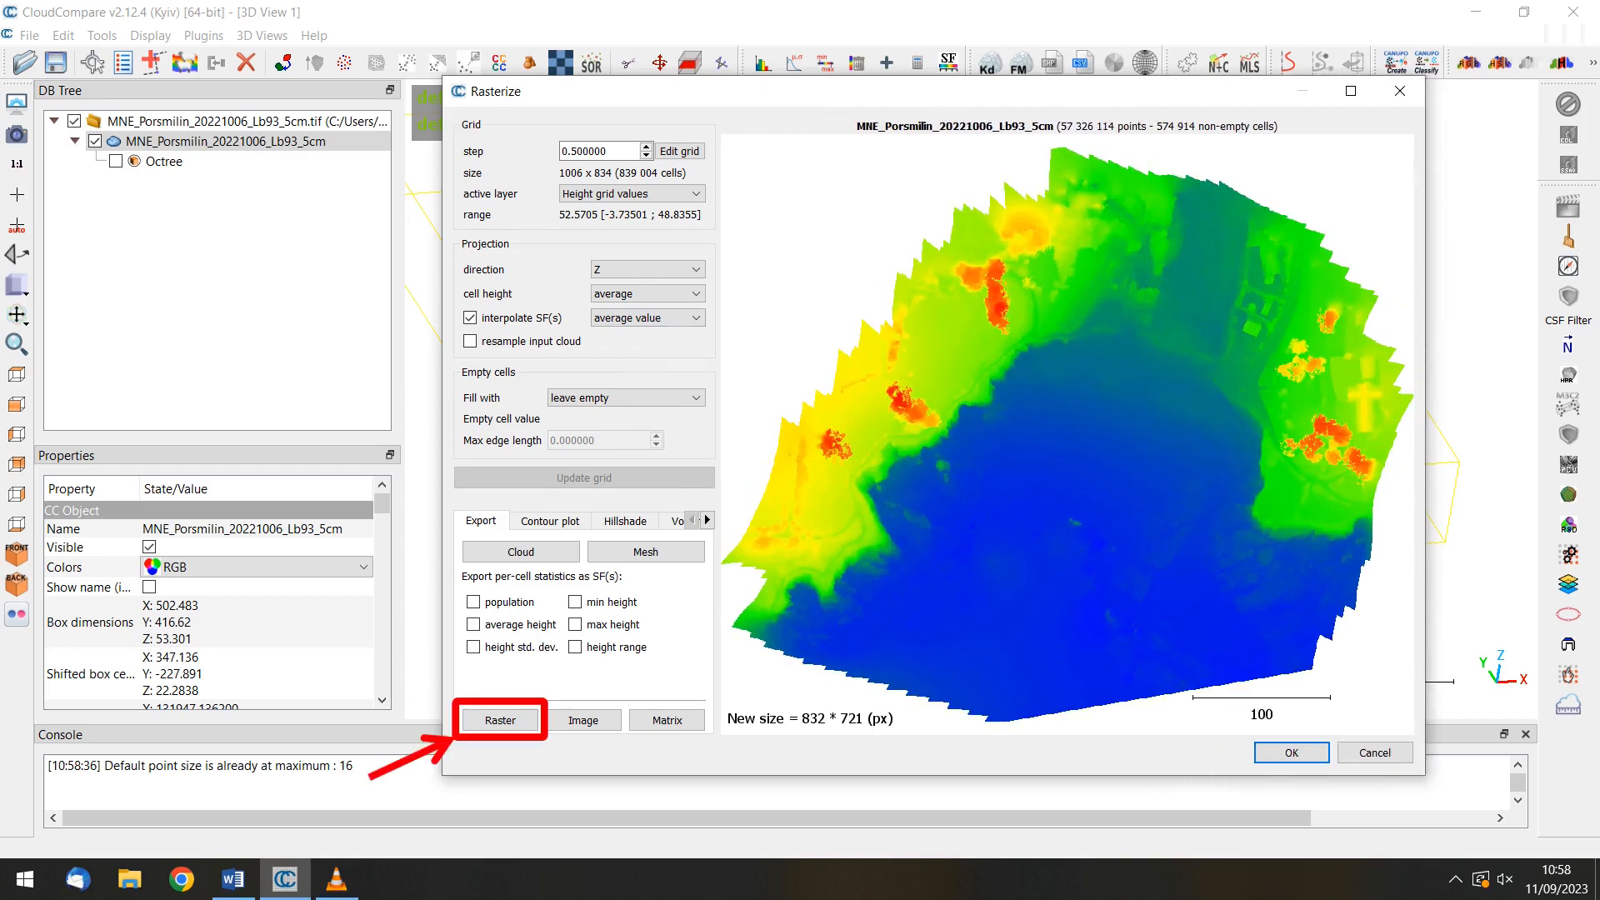
Step: Export the grid heights as a raster to the desktop, reusing an existing MNE_Porsmilin file name with 5cm changed to 50cm
{"action": "left_click", "coordinate": [499, 719]}
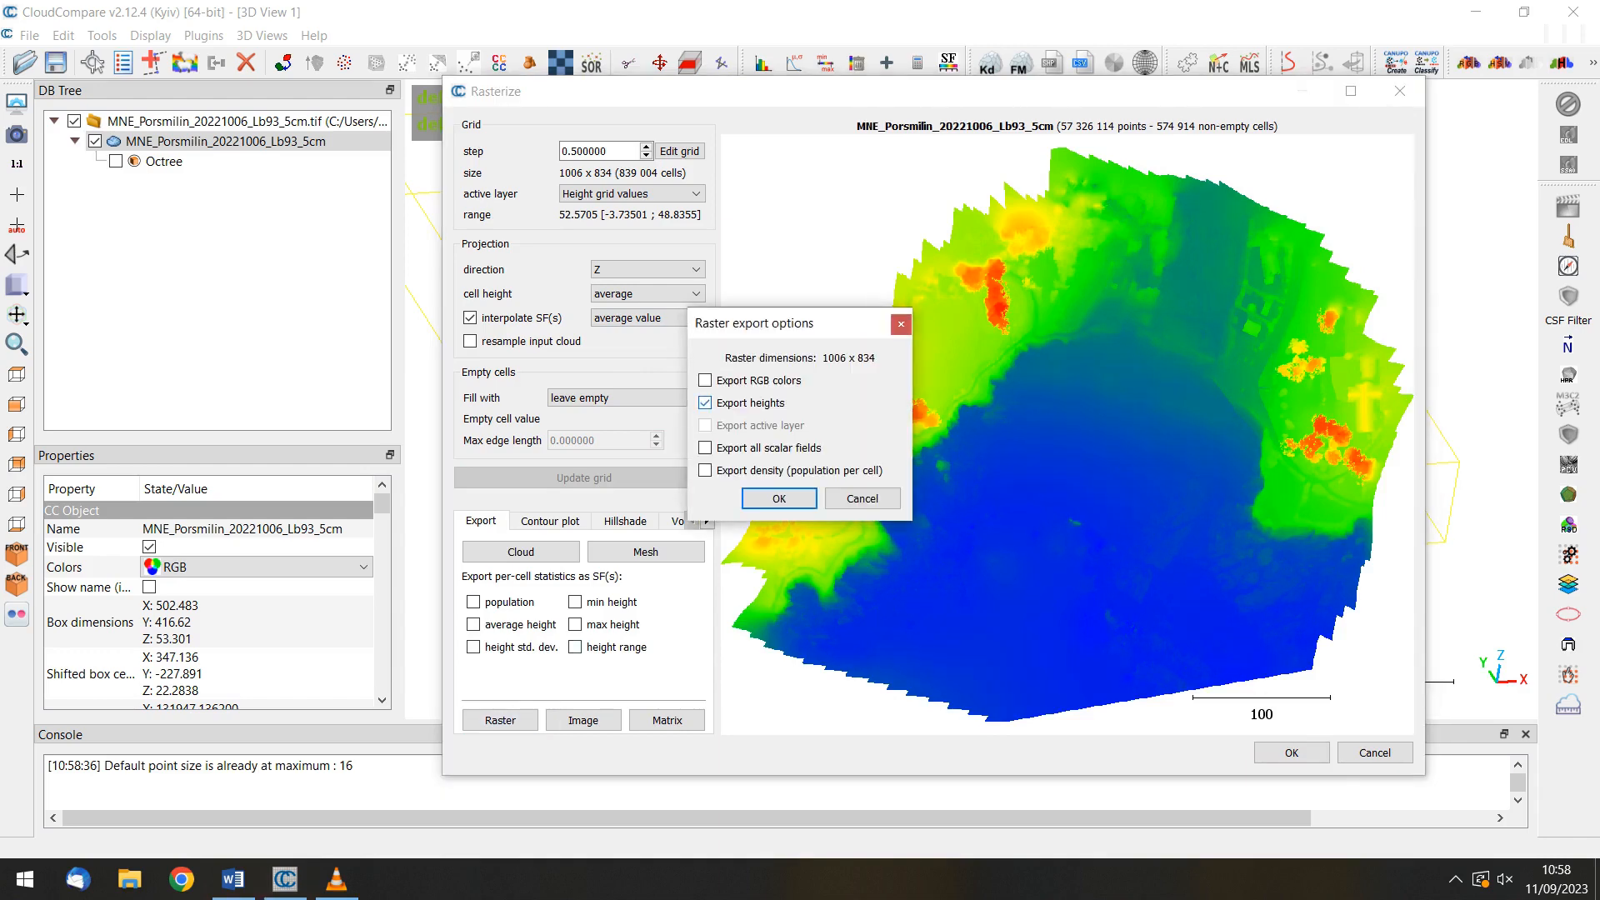
{"action": "left_click", "coordinate": [779, 498]}
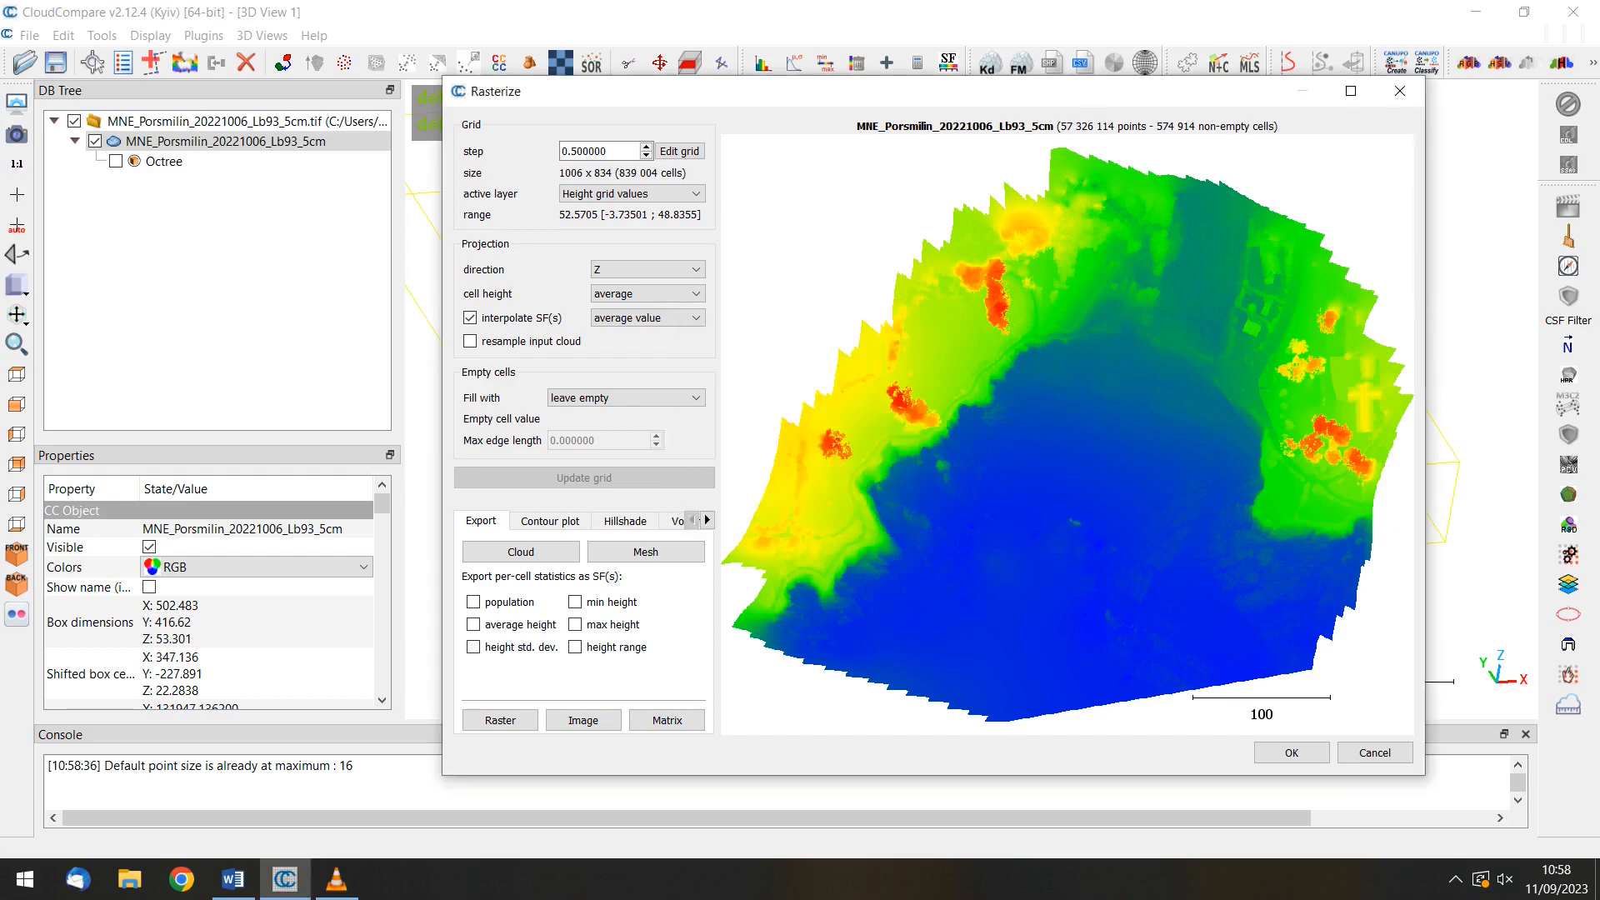
{"action": "type", "text": "MNE"}
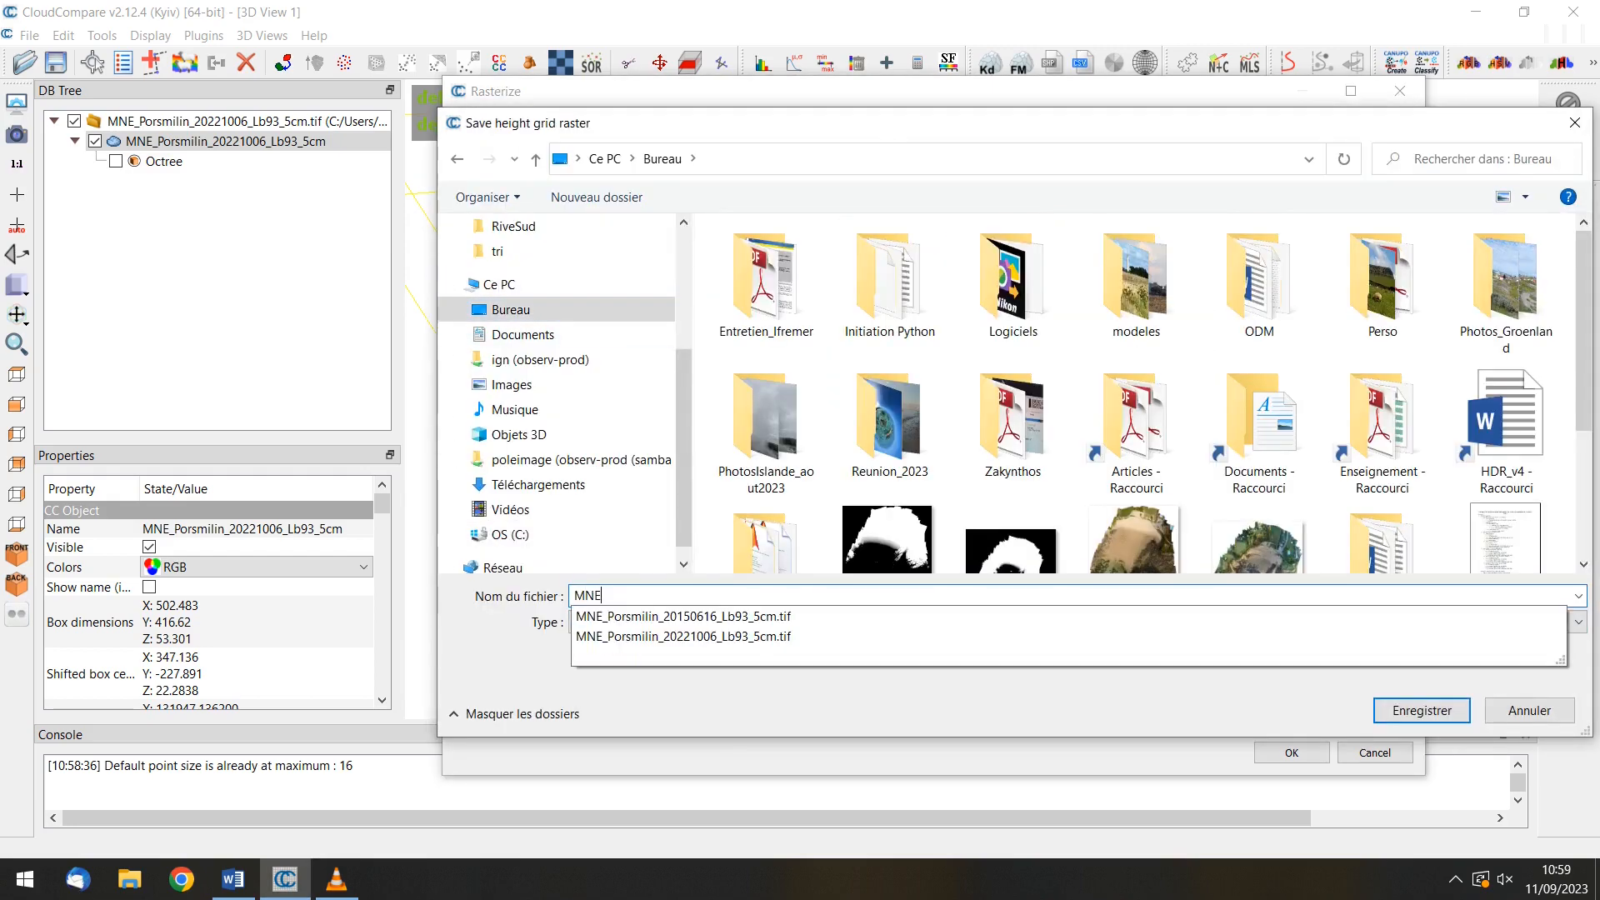
{"action": "key", "text": "Down"}
{"action": "key", "text": "Return"}
{"action": "key", "text": "Left"}
{"action": "key", "text": "Left"}
{"action": "key", "text": "Left"}
{"action": "key", "text": "Left"}
{"action": "key", "text": "Left"}
{"action": "key", "text": "Left"}
{"action": "type", "text": "0"}
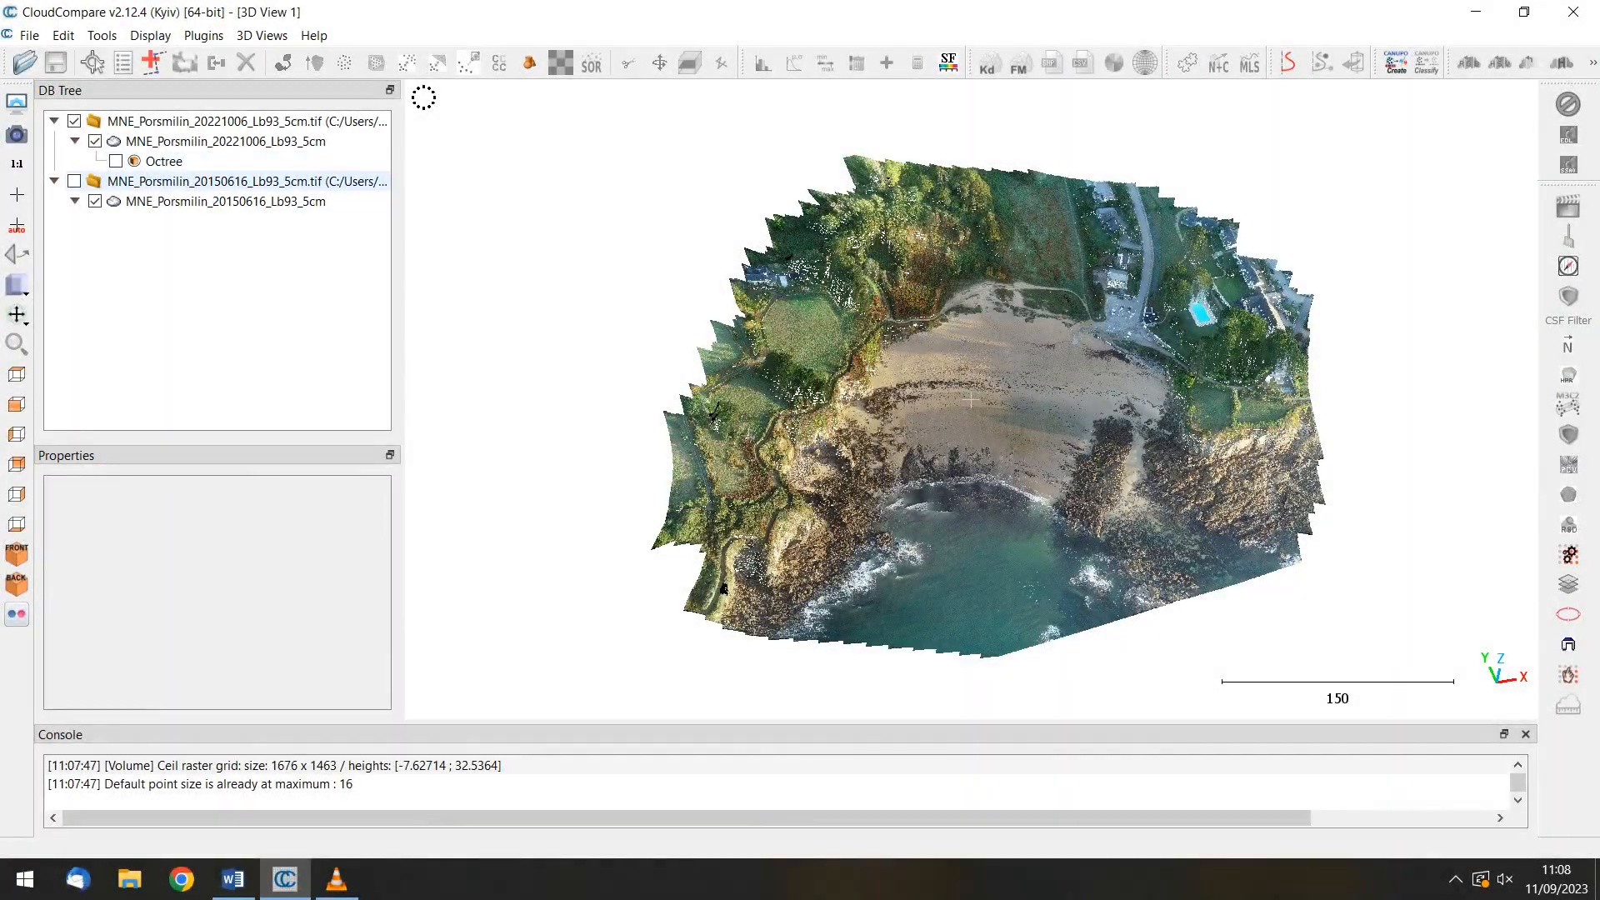
Step: Show the 2015 MNE group and toggle the 2022 group off and on to compare the two surveys' extents
{"action": "left_click", "coordinate": [74, 181]}
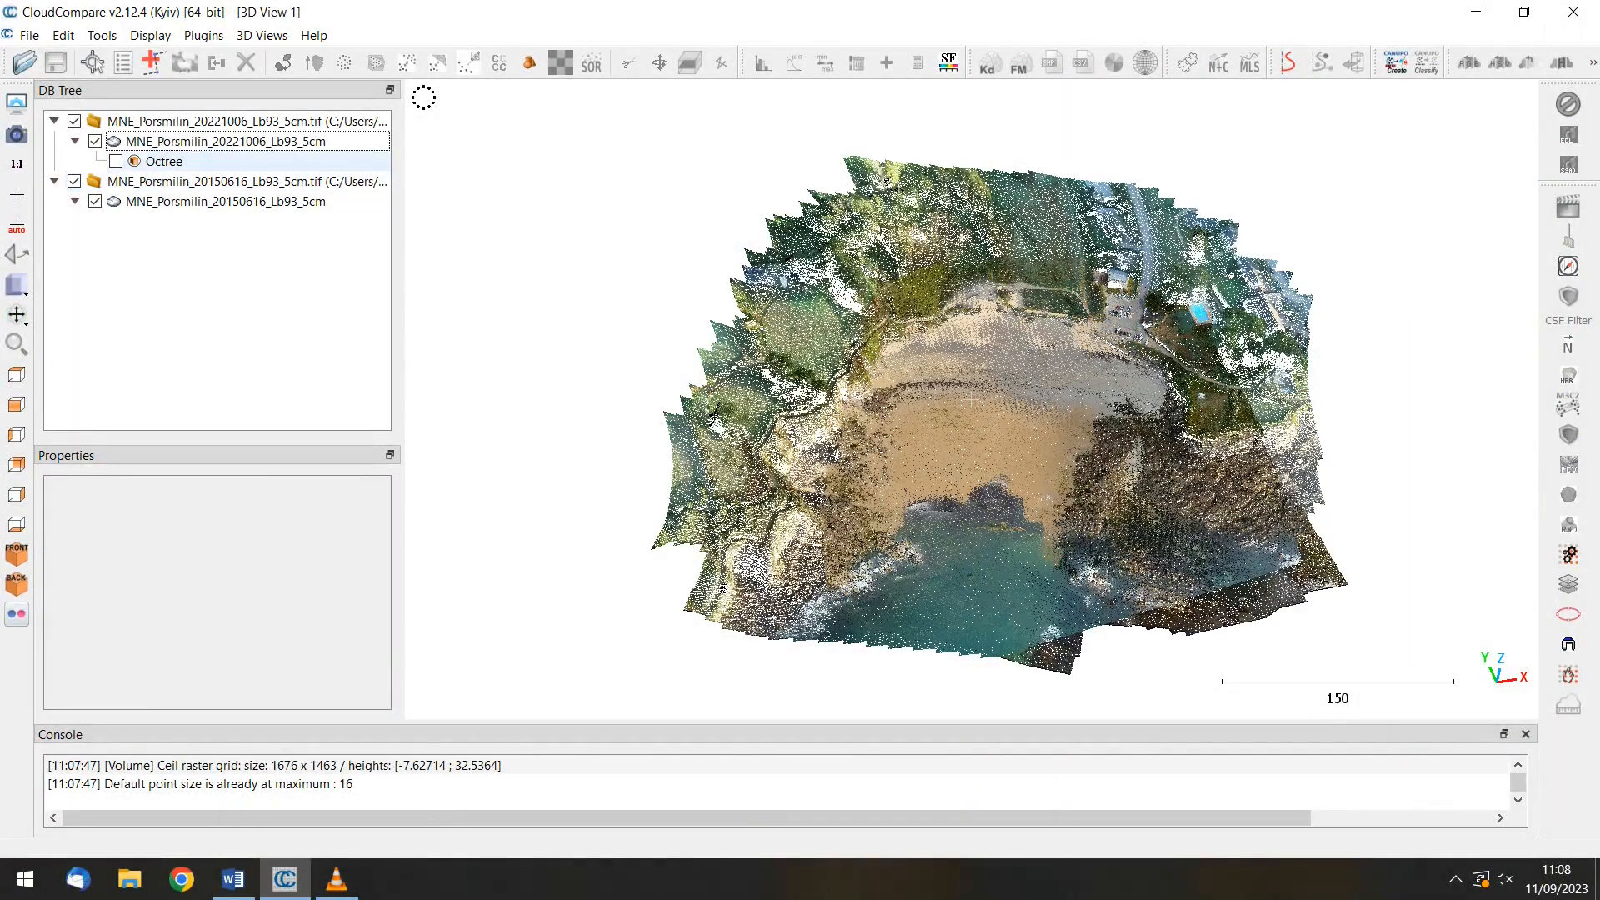
{"action": "left_click", "coordinate": [74, 121]}
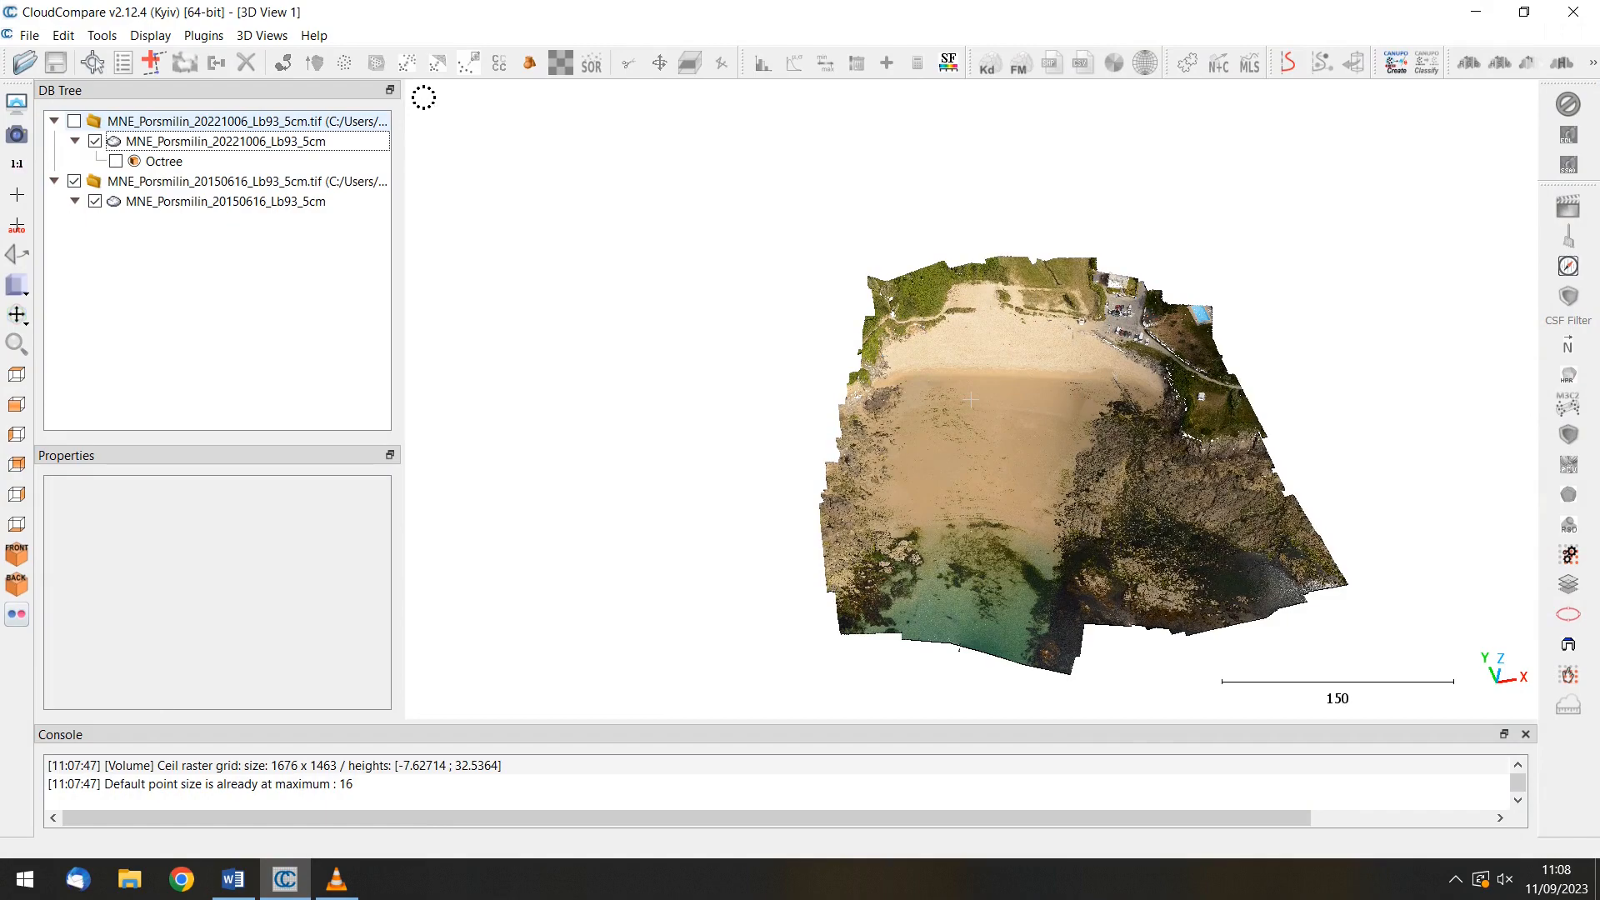
{"action": "left_click", "coordinate": [74, 120]}
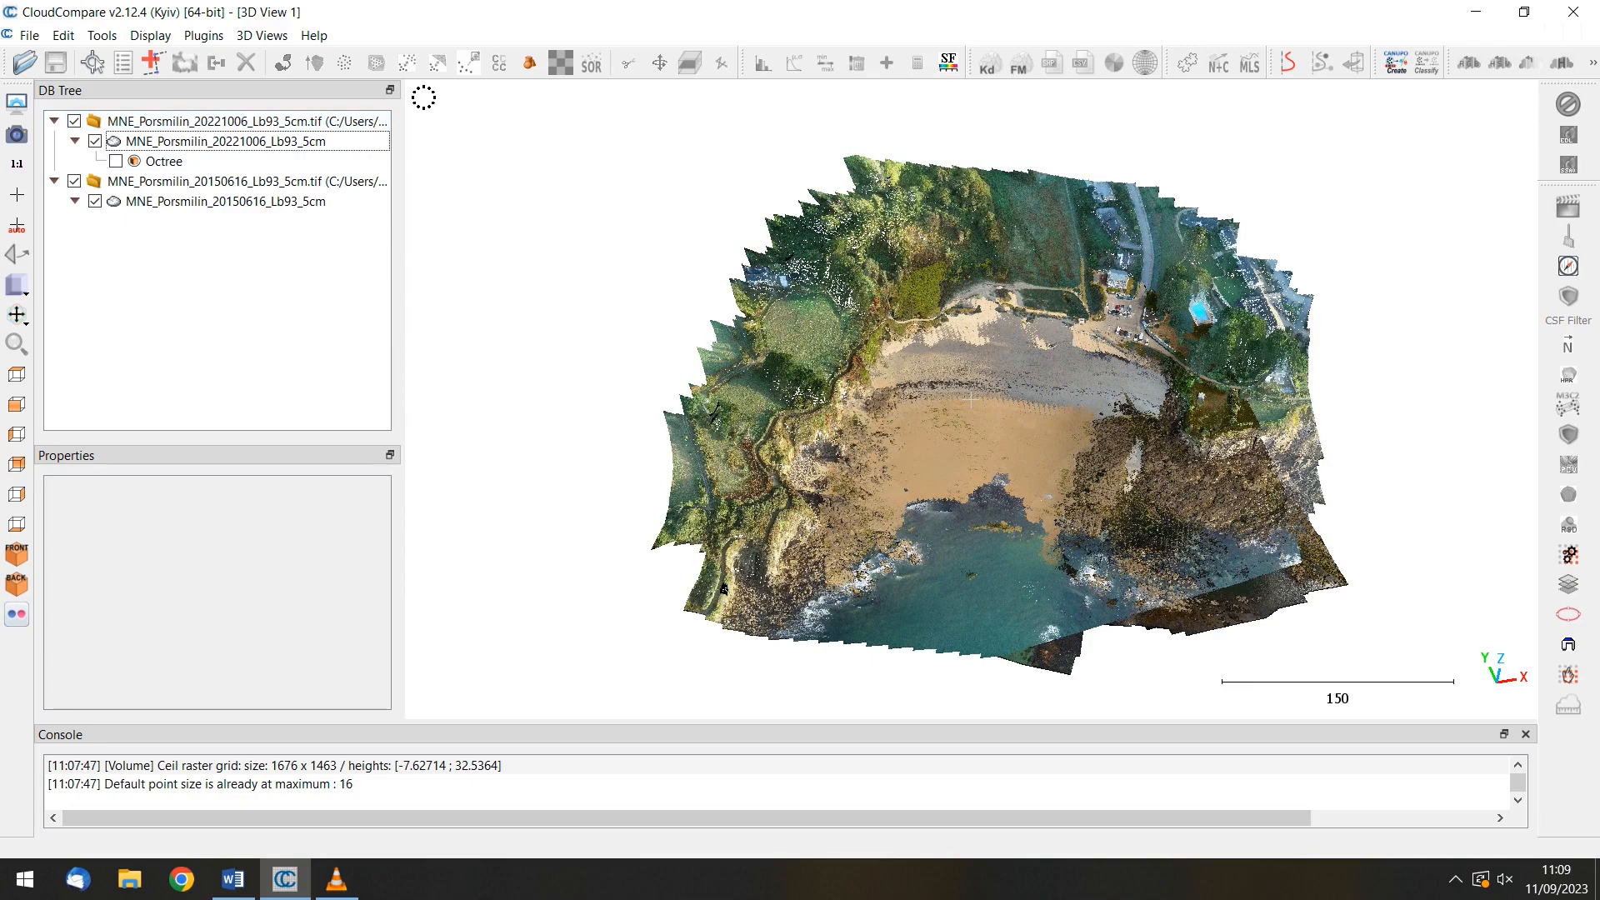
Step: Set up a volume calculation between the two MNE clouds, with 2015 as the ground/before source and 2022 as the ceil/after source
{"action": "left_click", "coordinate": [225, 140]}
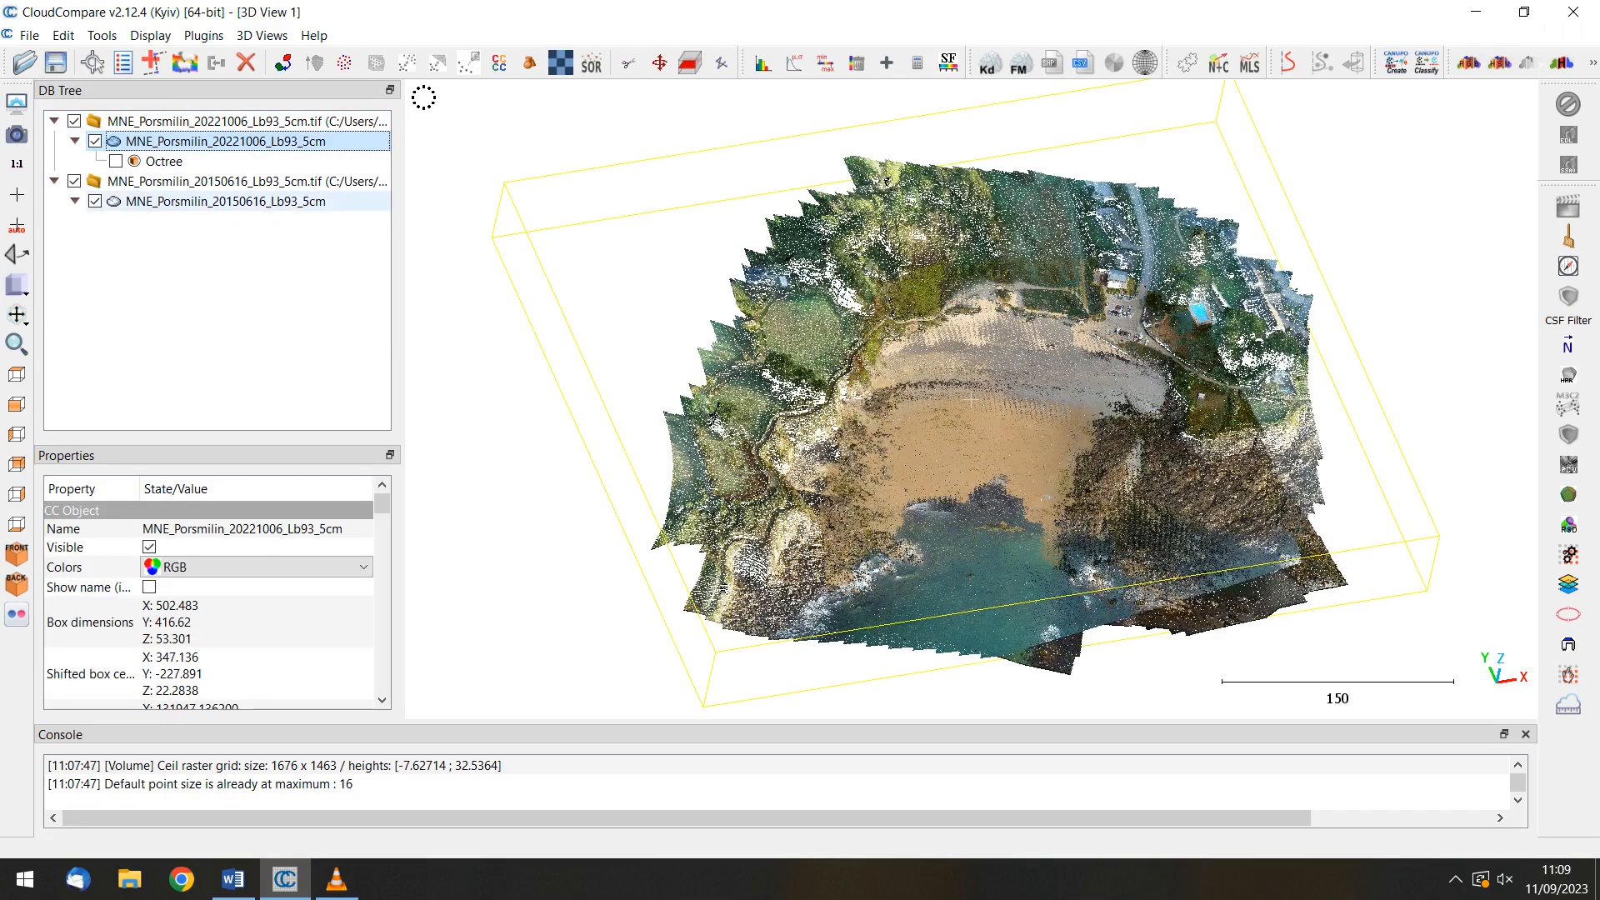
{"action": "left_click", "coordinate": [224, 201], "text": "ctrl"}
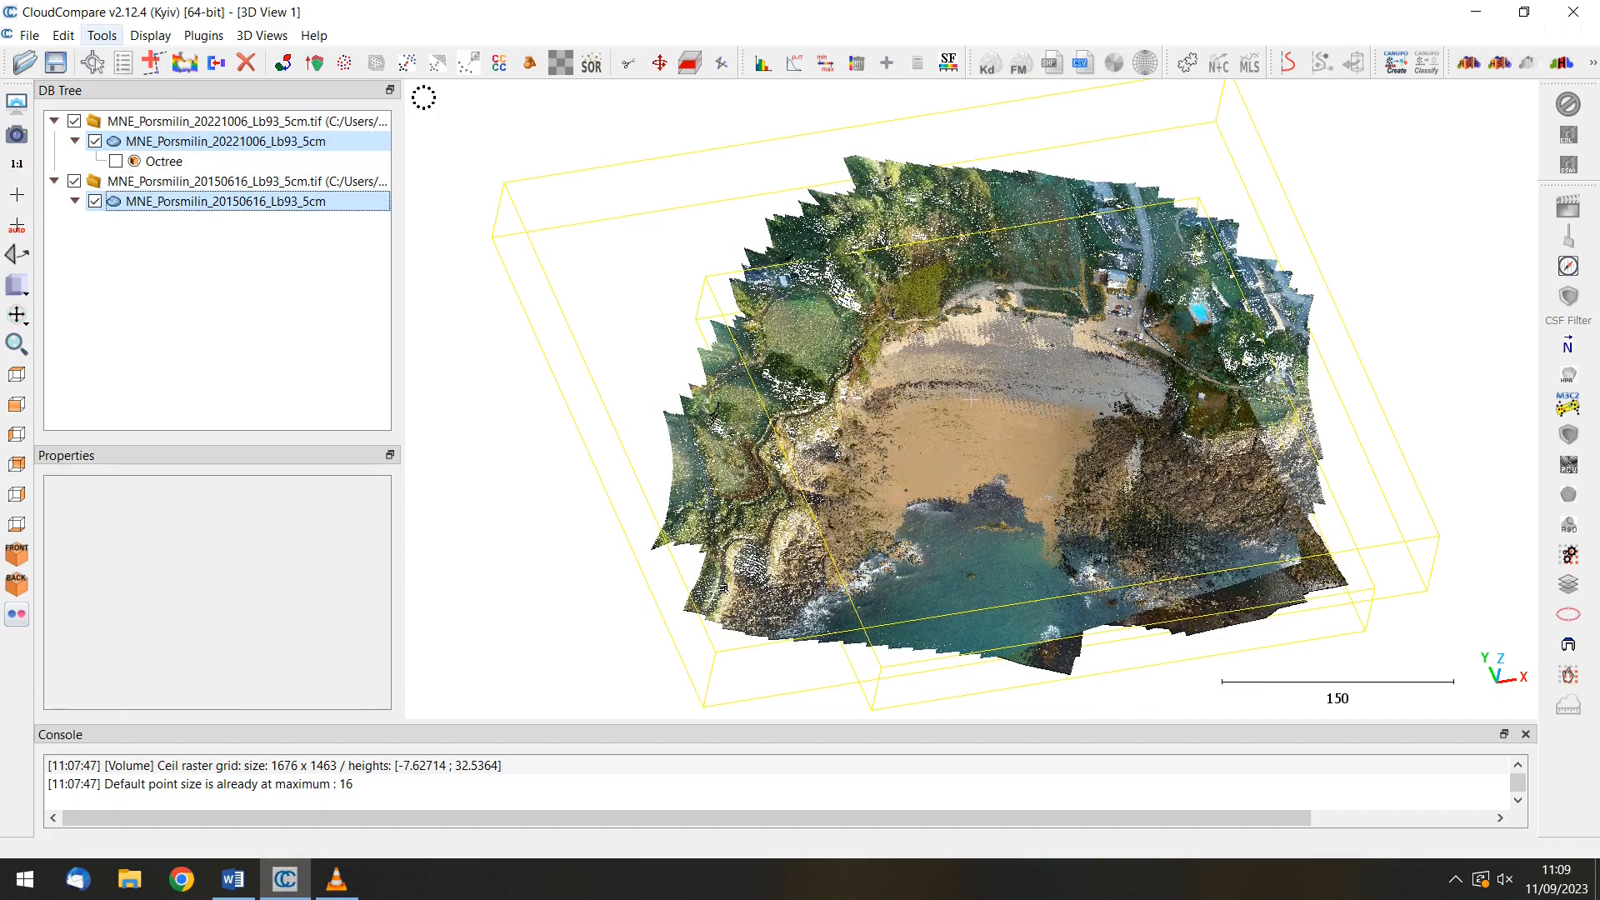
{"action": "left_click", "coordinate": [102, 35]}
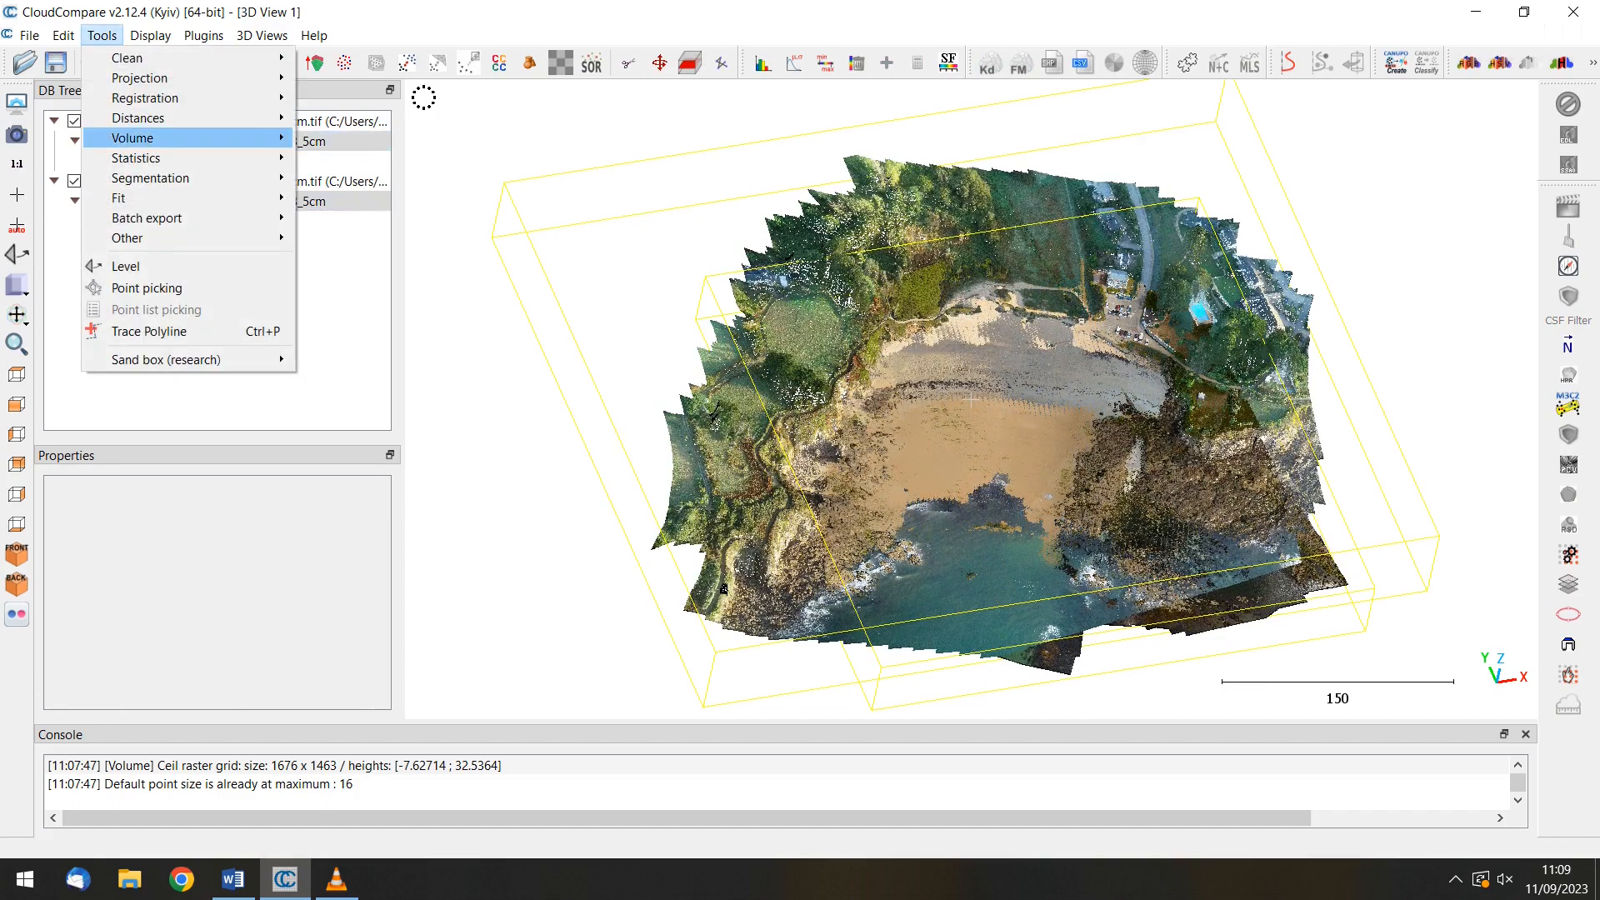
{"action": "mouse_move", "coordinate": [134, 138]}
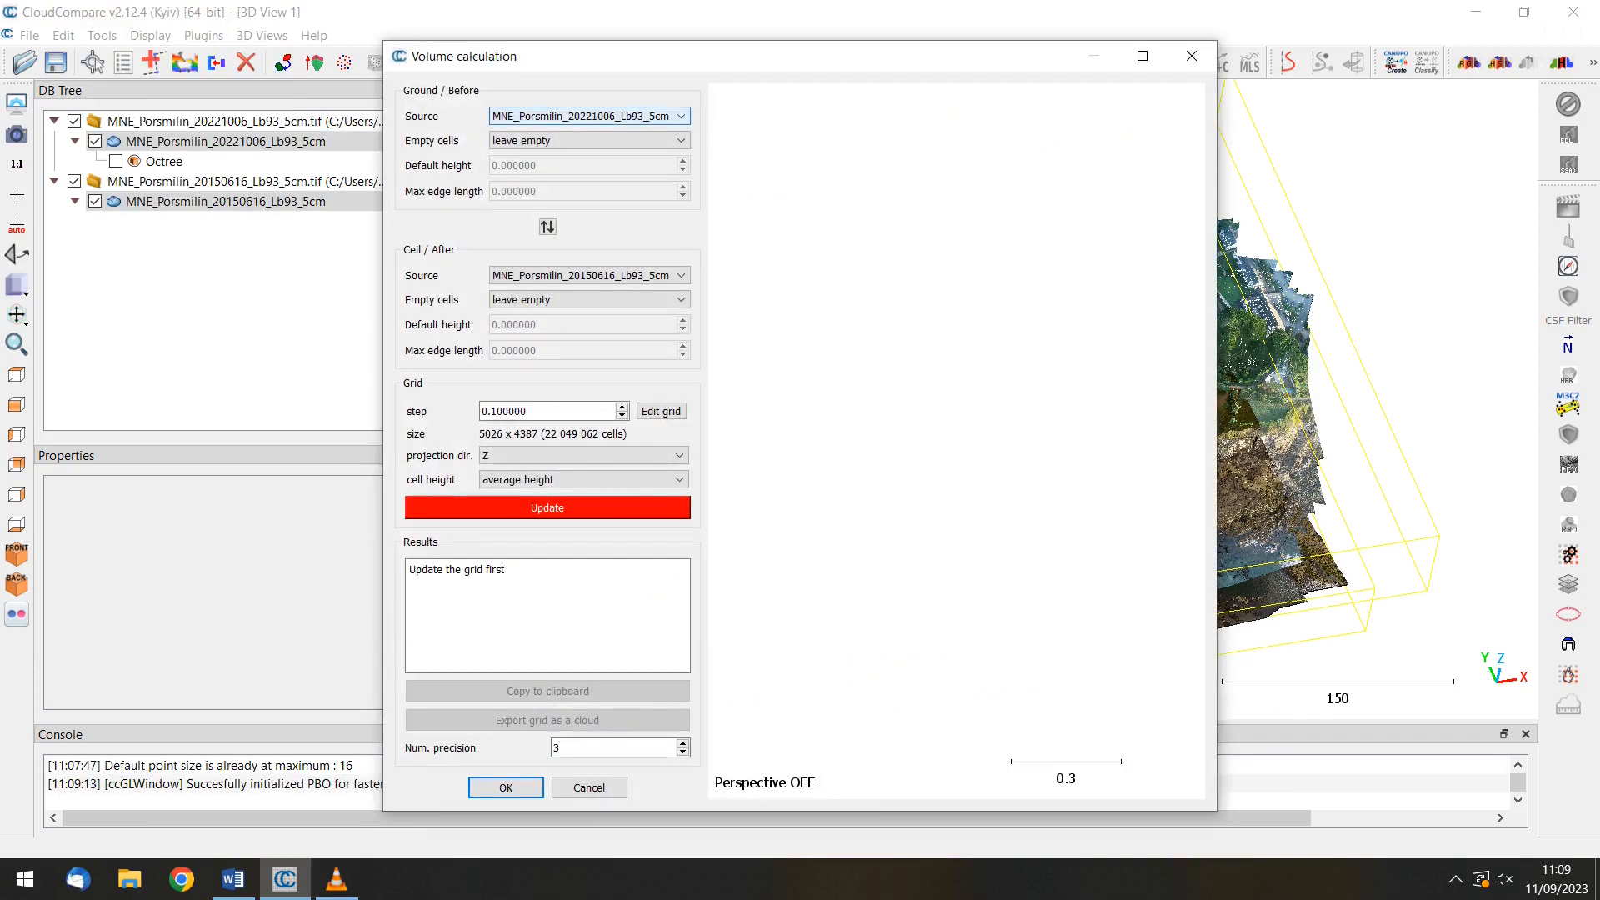
{"action": "left_click", "coordinate": [587, 116]}
{"action": "left_click", "coordinate": [580, 158]}
{"action": "left_click", "coordinate": [587, 275]}
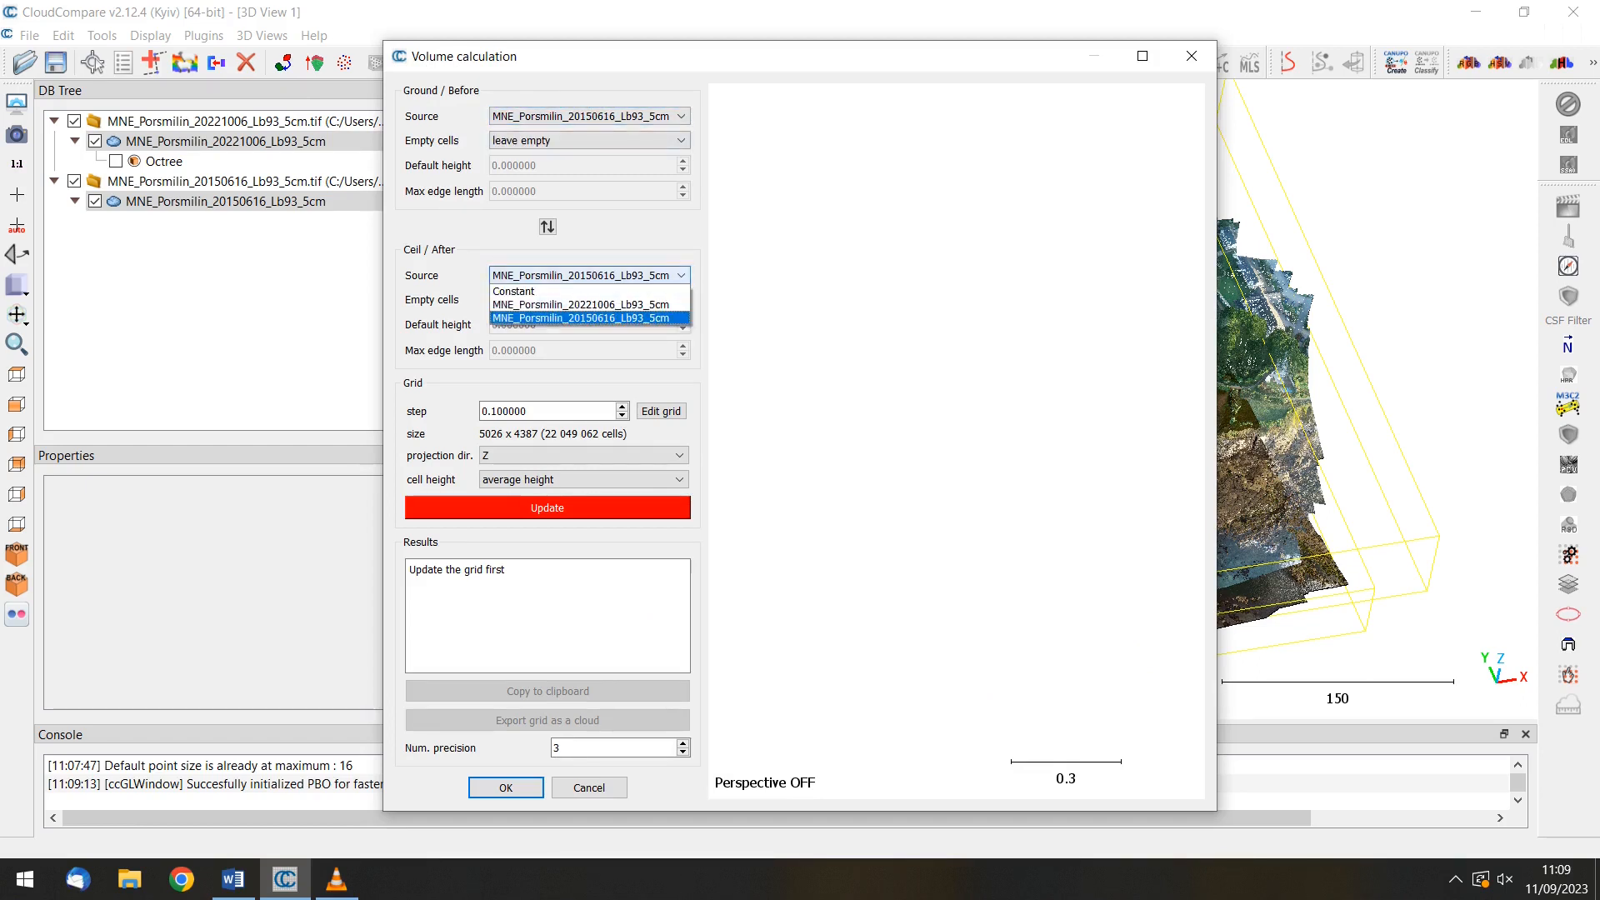
{"action": "left_click", "coordinate": [581, 304]}
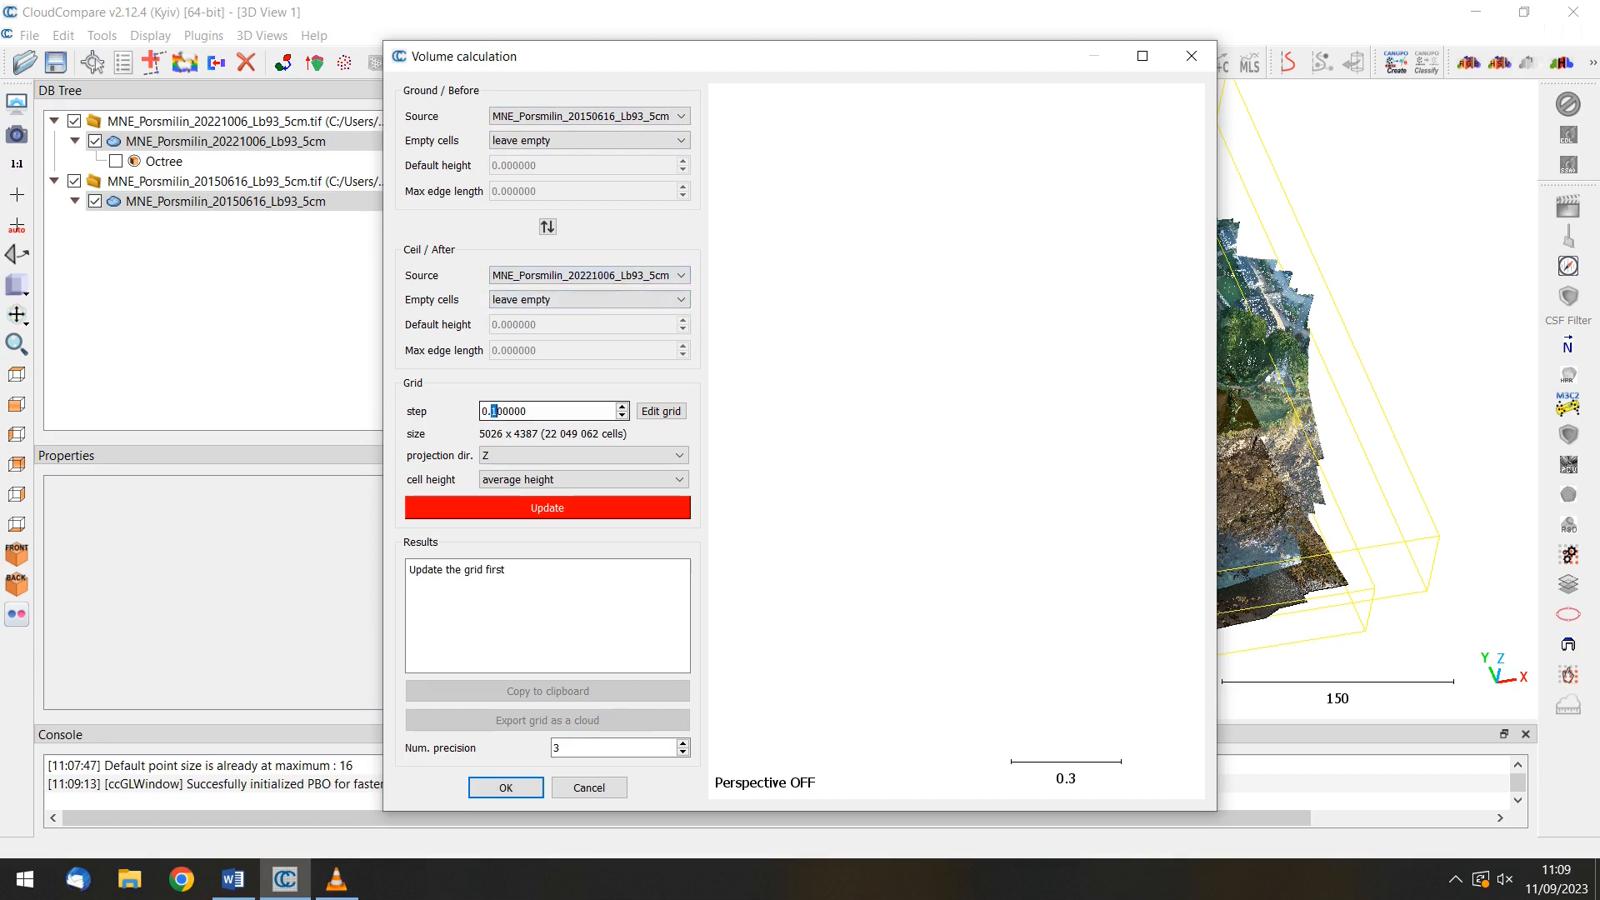
Step: Compute the volume with a 0.2 grid step and review the added and removed volumes in the results
{"action": "type", "text": "2"}
{"action": "key", "text": "Tab"}
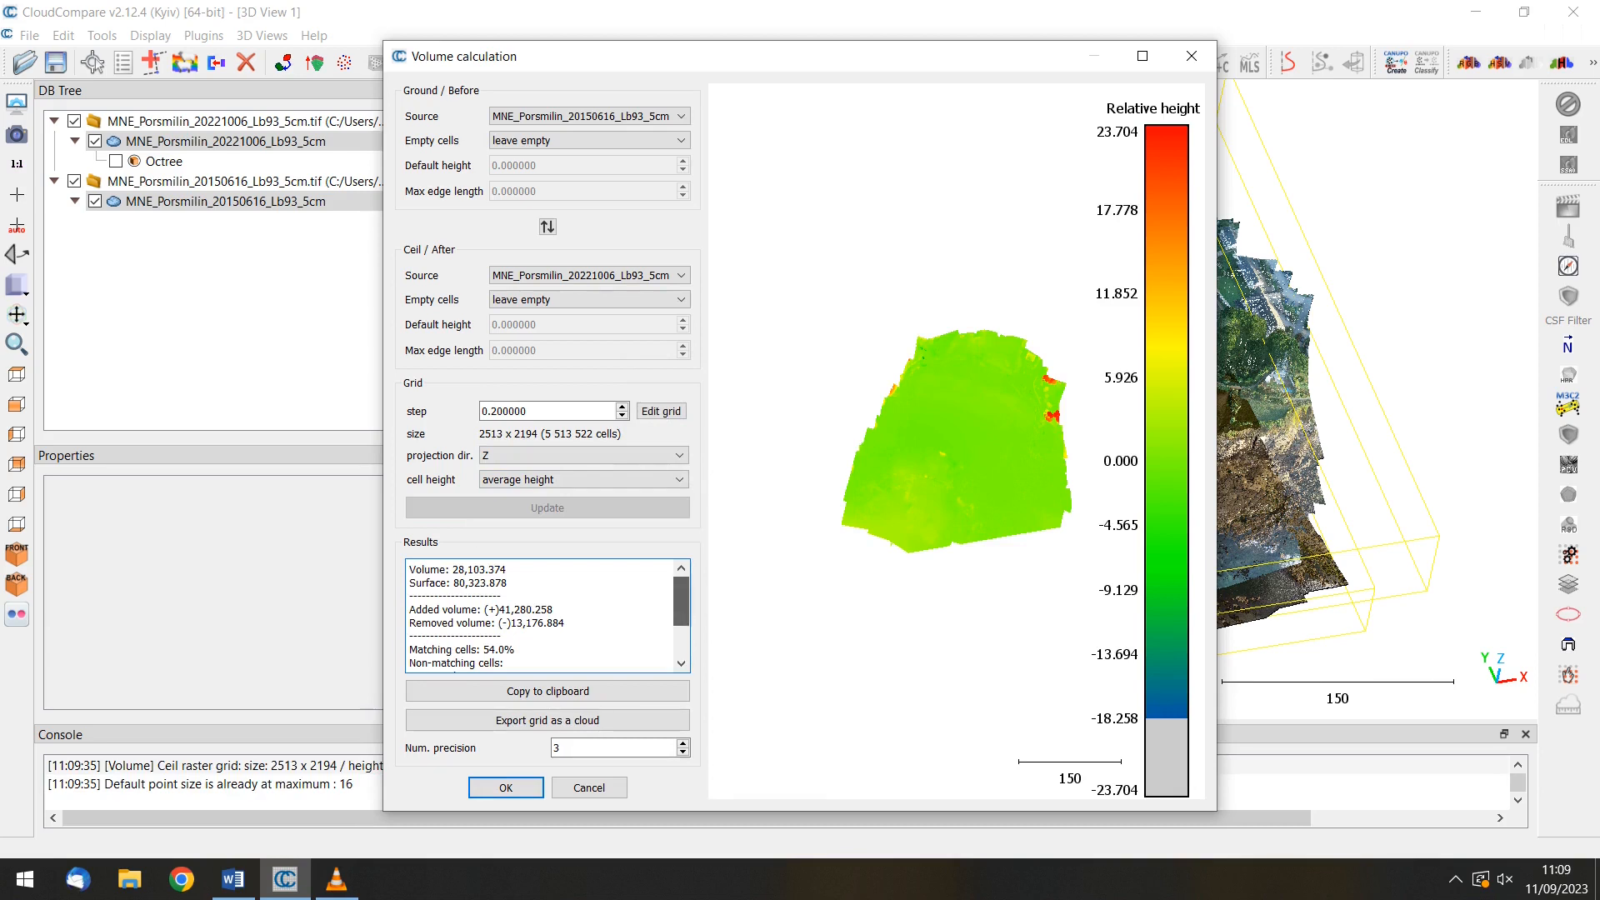
{"action": "scroll", "coordinate": [541, 615], "scroll_direction": "down", "scroll_amount": 4}
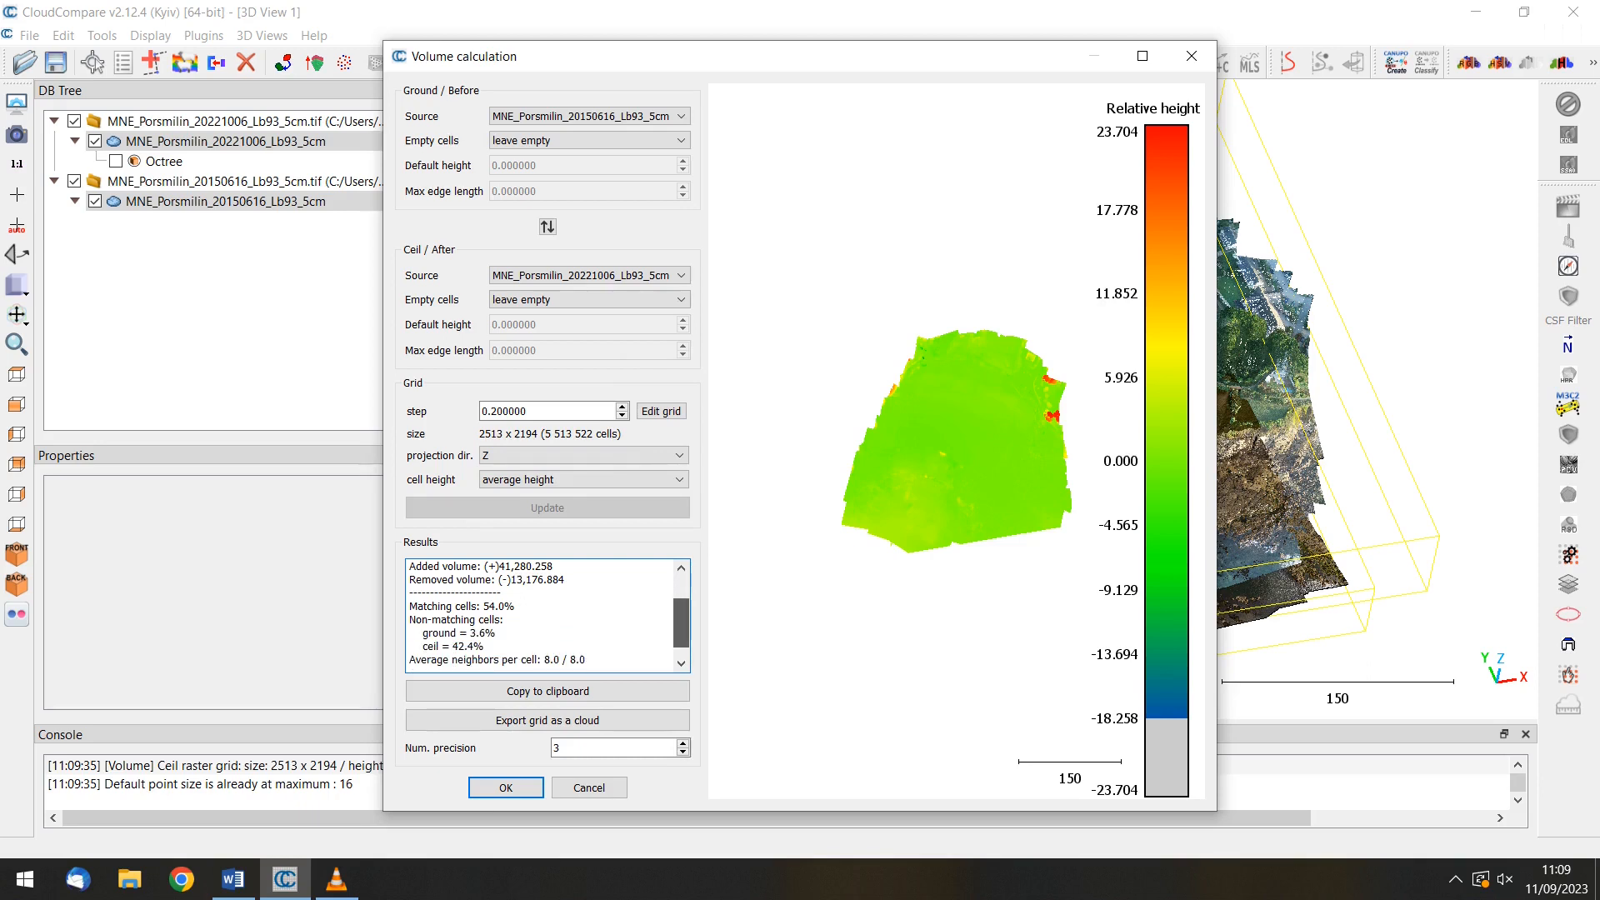
{"action": "scroll", "coordinate": [542, 614], "scroll_direction": "up", "scroll_amount": 4}
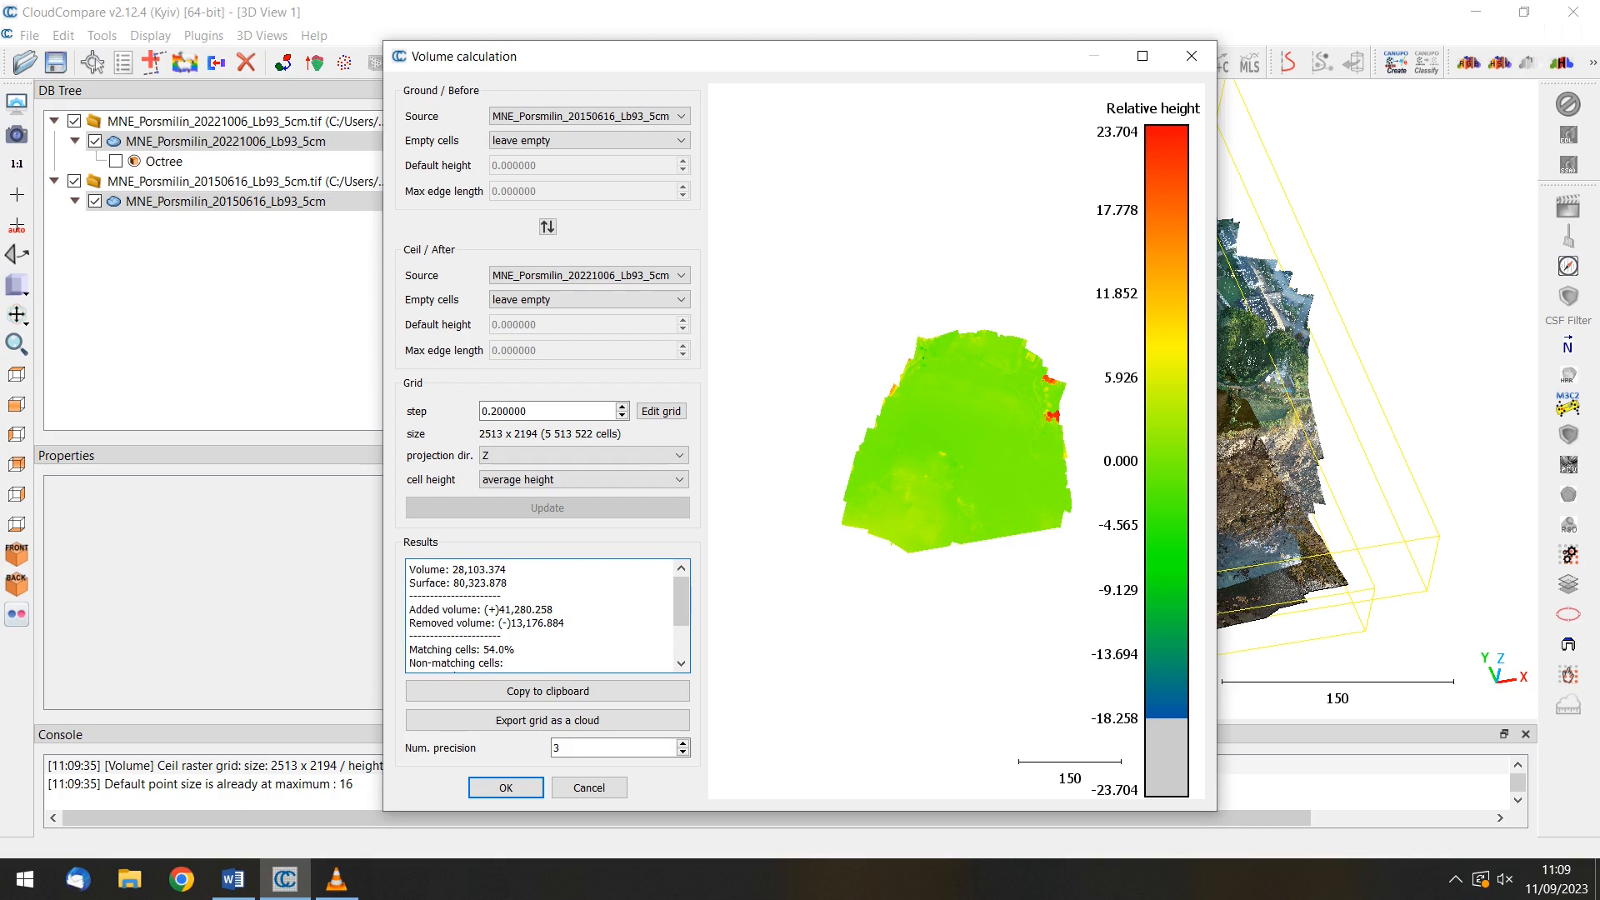
{"action": "mouse_move", "coordinate": [484, 609]}
{"action": "left_mouse_down"}
{"action": "mouse_move", "coordinate": [564, 622]}
{"action": "mouse_move", "coordinate": [499, 623]}
{"action": "left_mouse_up"}
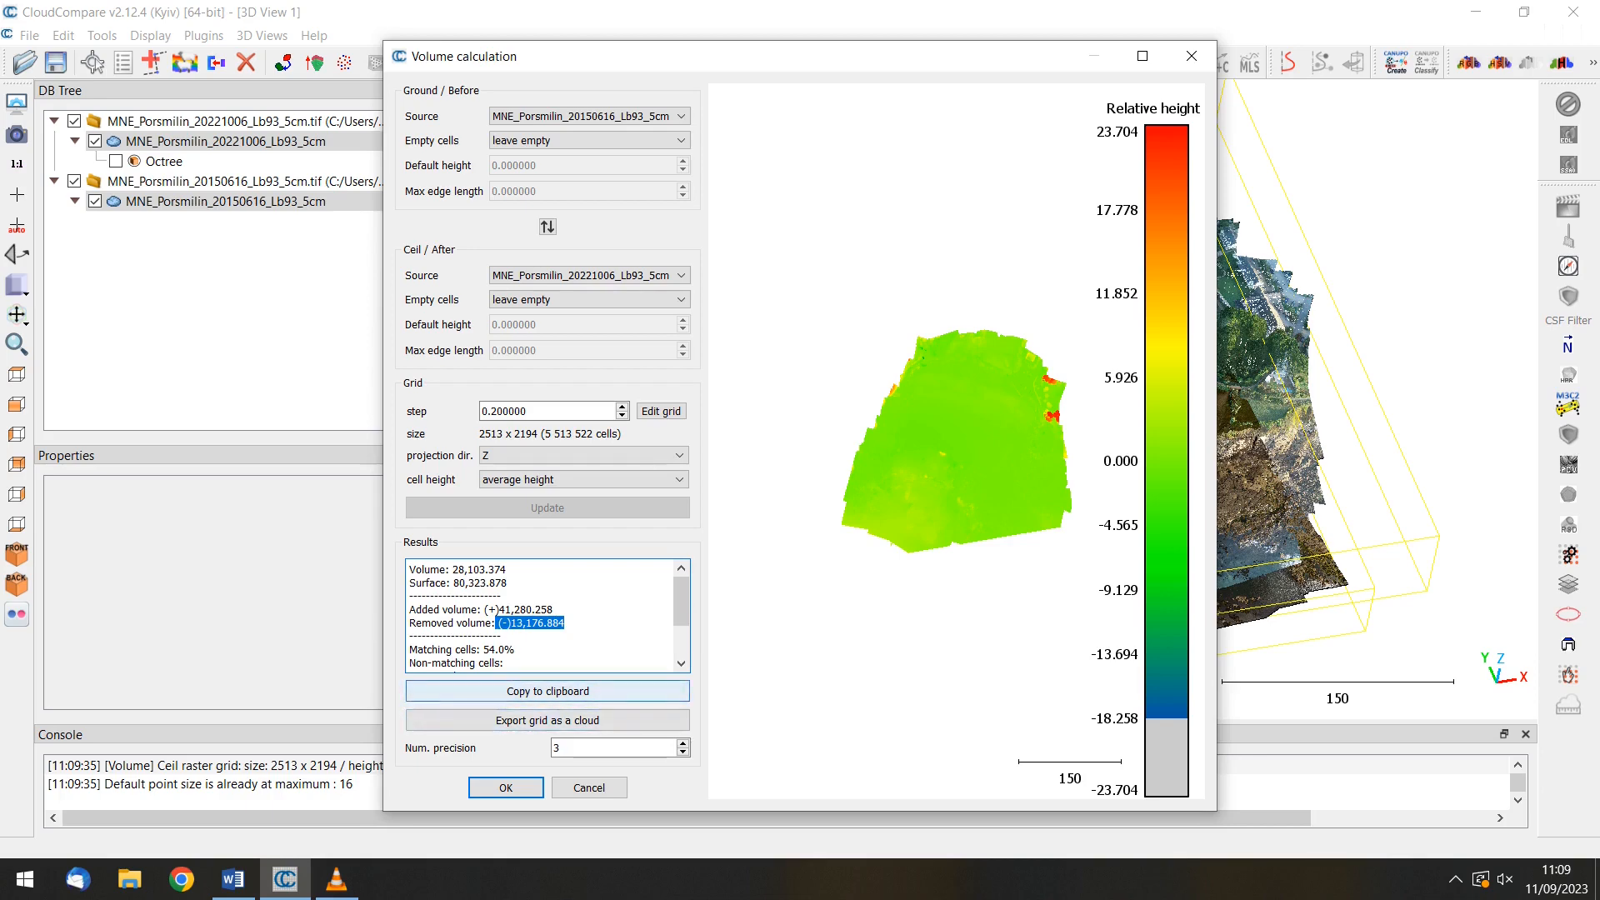
Step: Export the height difference grid as a cloud, close the calculation, and show only that raster with both MNE clouds hidden
{"action": "left_click", "coordinate": [547, 720]}
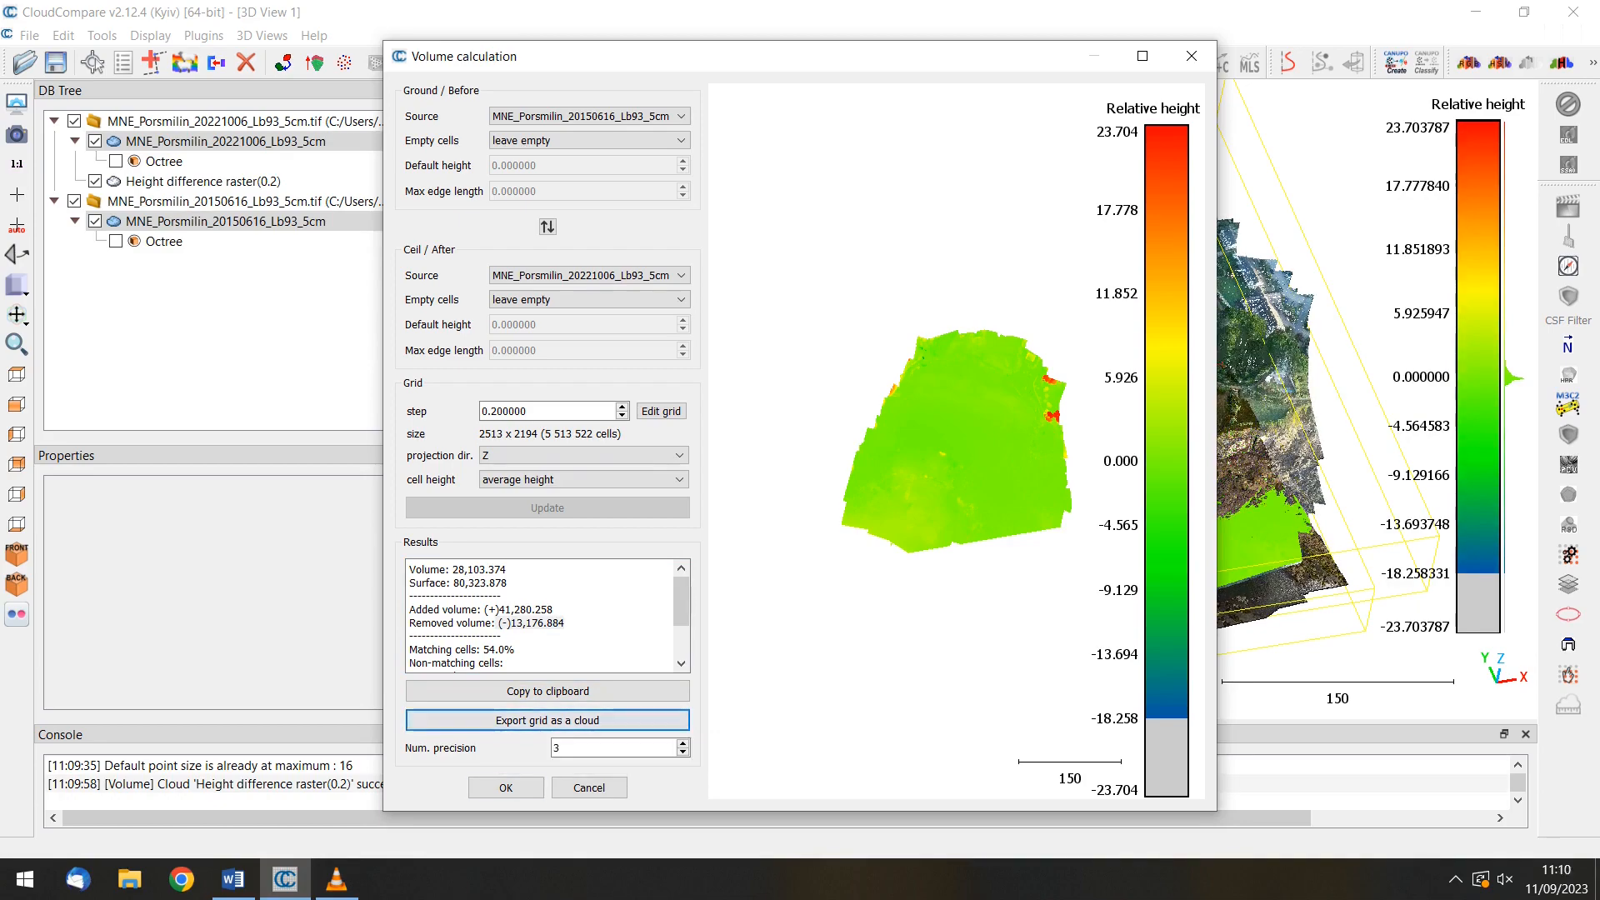
{"action": "left_click", "coordinate": [505, 787]}
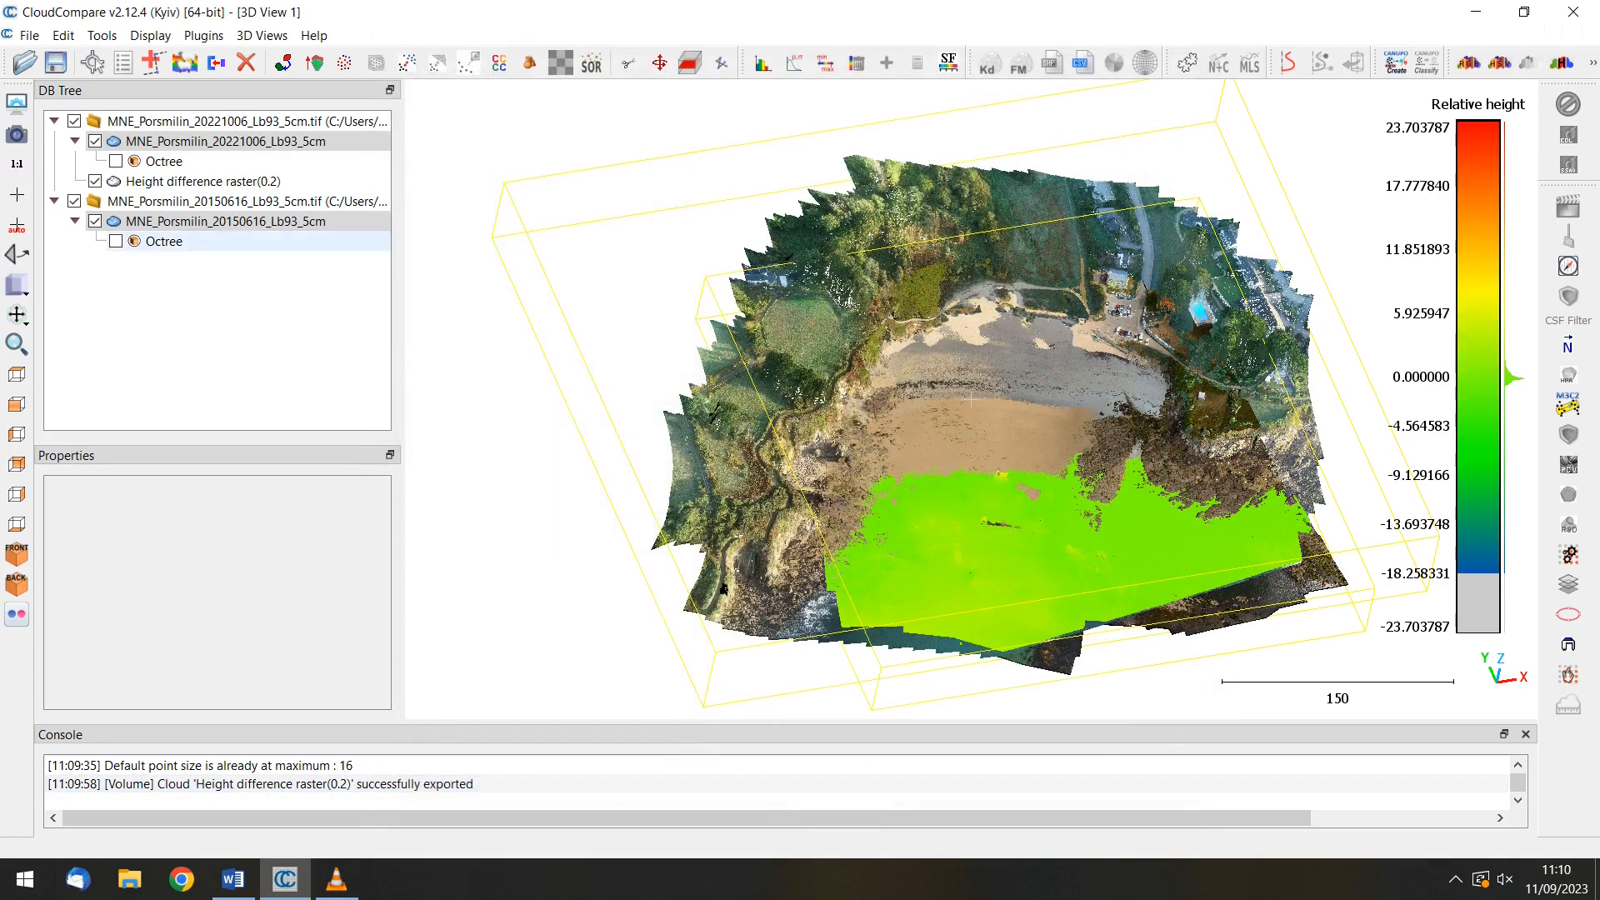
{"action": "left_click", "coordinate": [95, 221]}
{"action": "left_click", "coordinate": [95, 140]}
{"action": "left_click", "coordinate": [203, 181]}
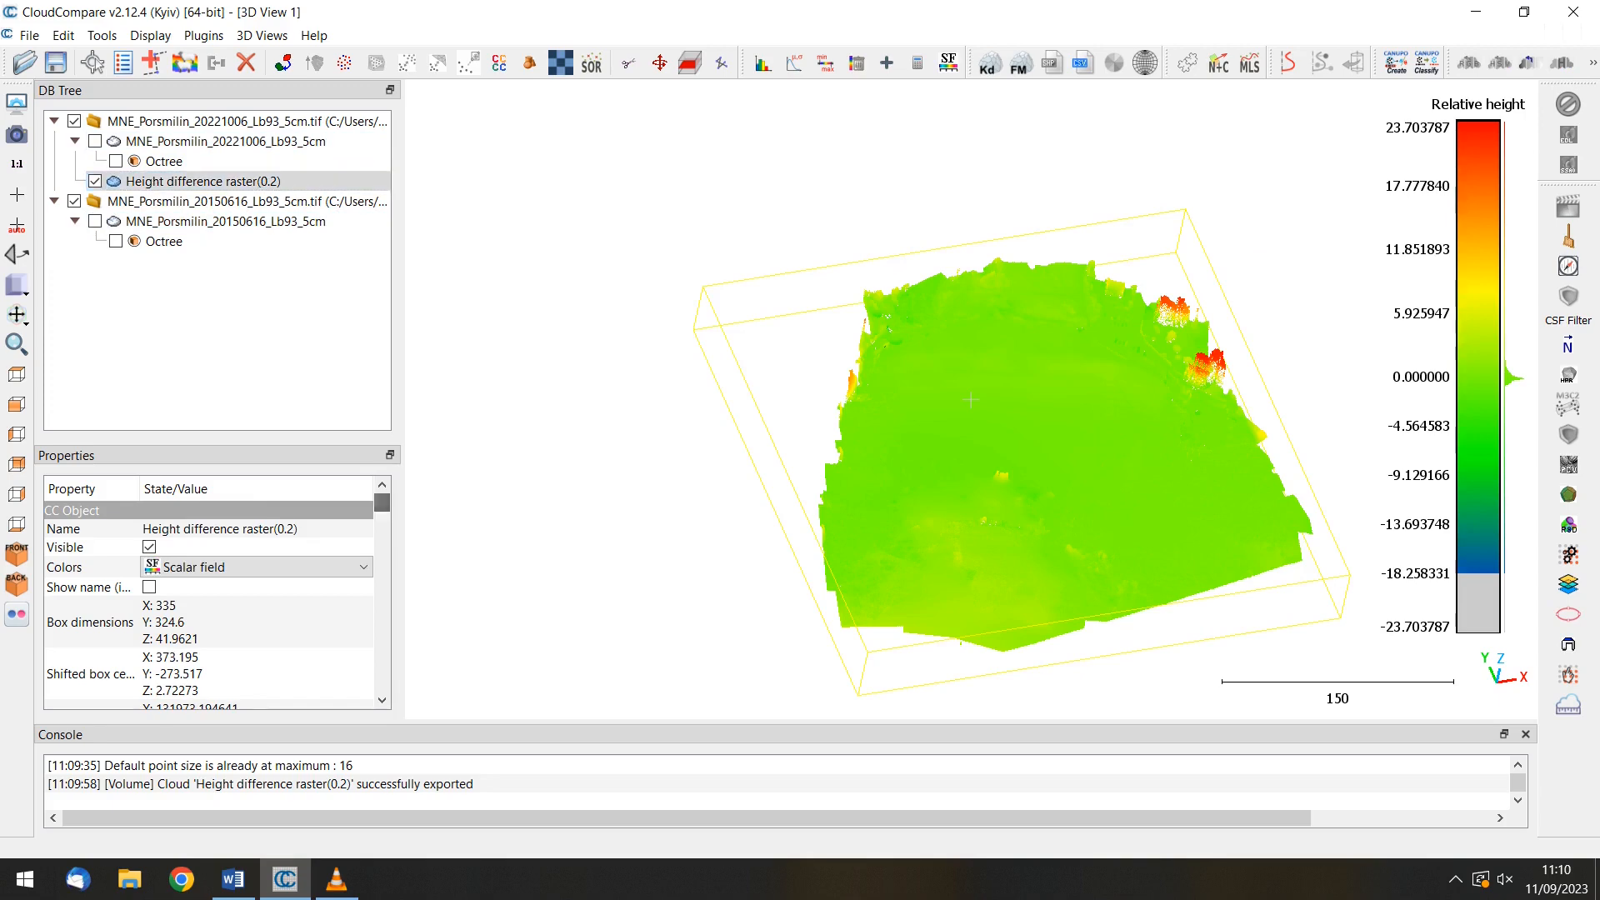
Step: Narrow the height difference raster's colour saturation to about 2.30 and set its displayed minimum to about -12.33
{"action": "scroll", "coordinate": [208, 591], "scroll_direction": "down", "scroll_amount": 10}
{"action": "left_click_drag", "start_coordinate": [350, 594], "coordinate": [214, 593]}
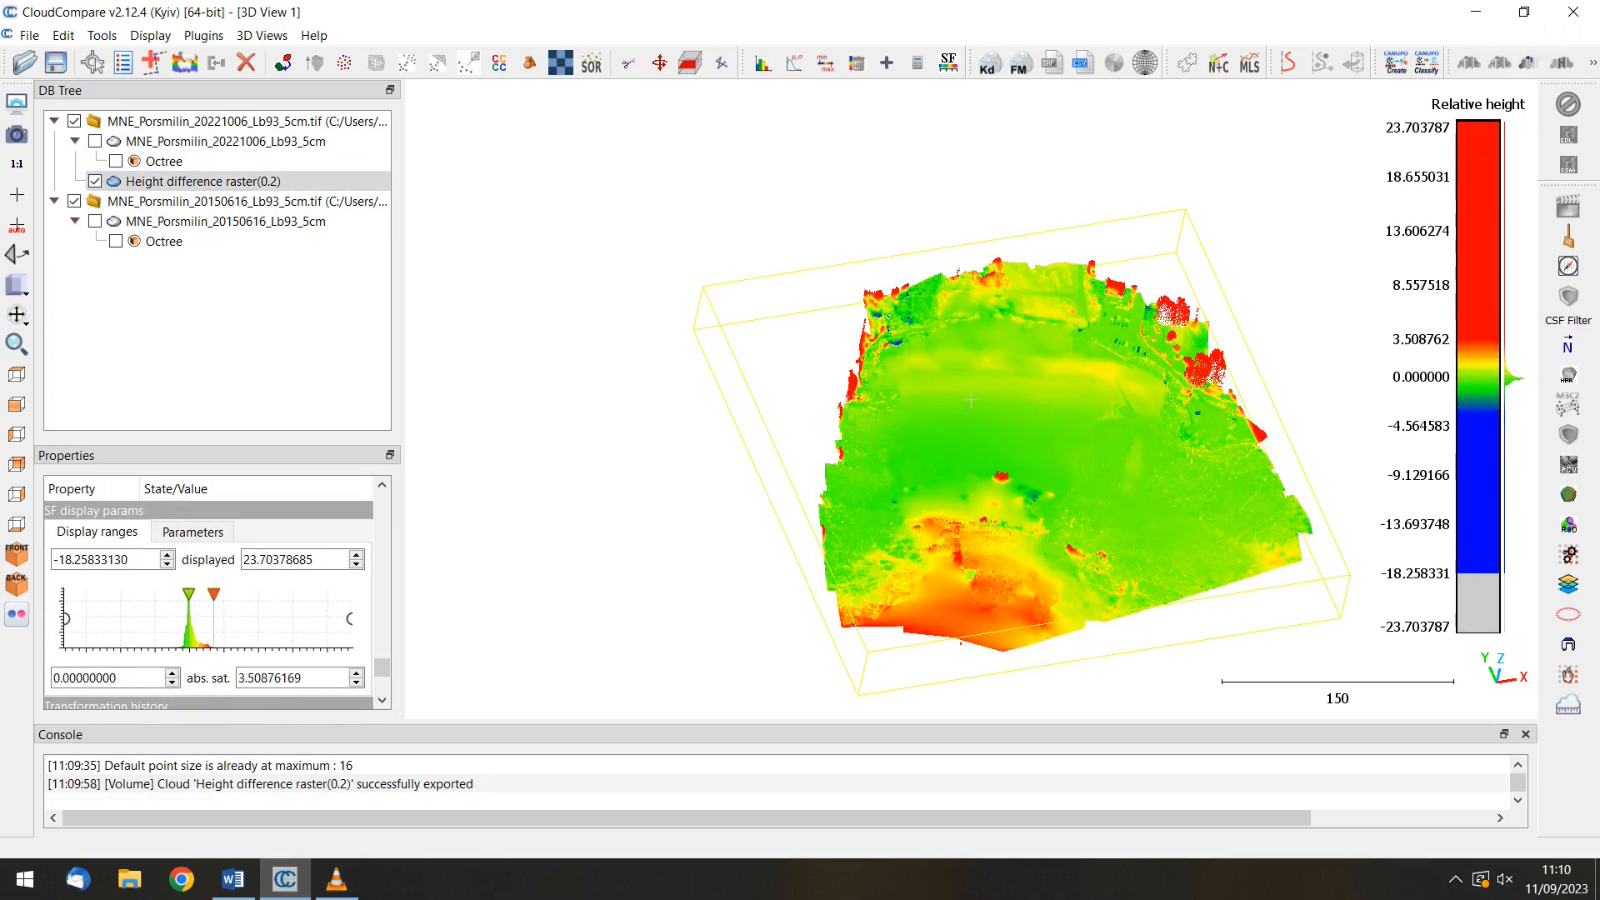
{"action": "left_click_drag", "start_coordinate": [66, 617], "coordinate": [104, 617]}
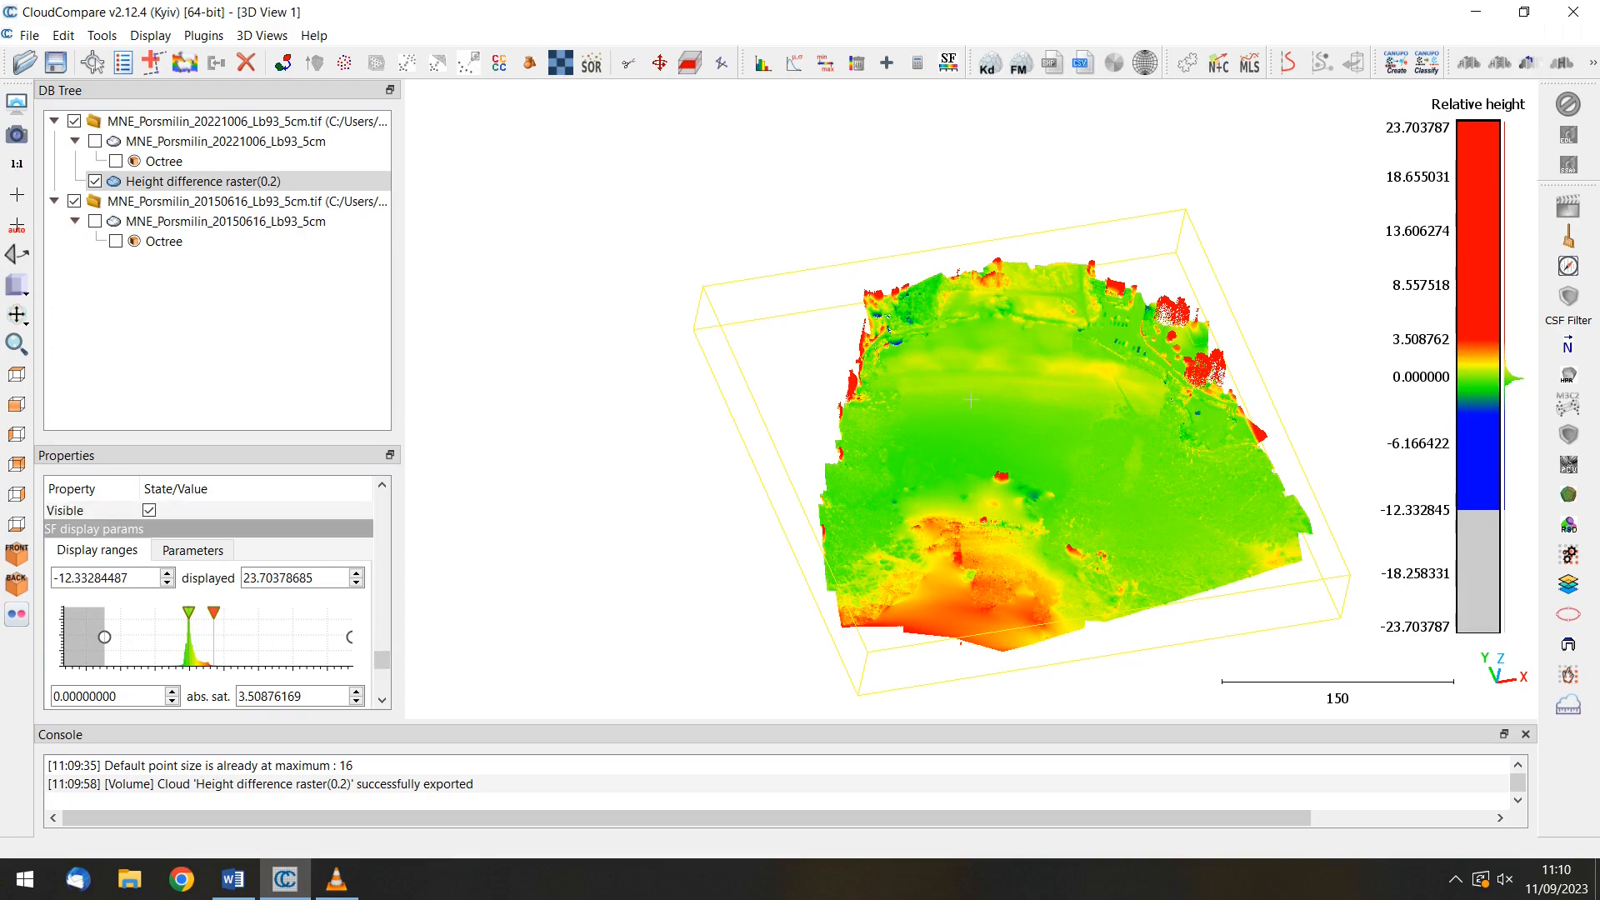
{"action": "mouse_move", "coordinate": [202, 612]}
{"action": "left_mouse_down"}
{"action": "mouse_move", "coordinate": [188, 612]}
{"action": "mouse_move", "coordinate": [205, 613]}
{"action": "left_mouse_up"}
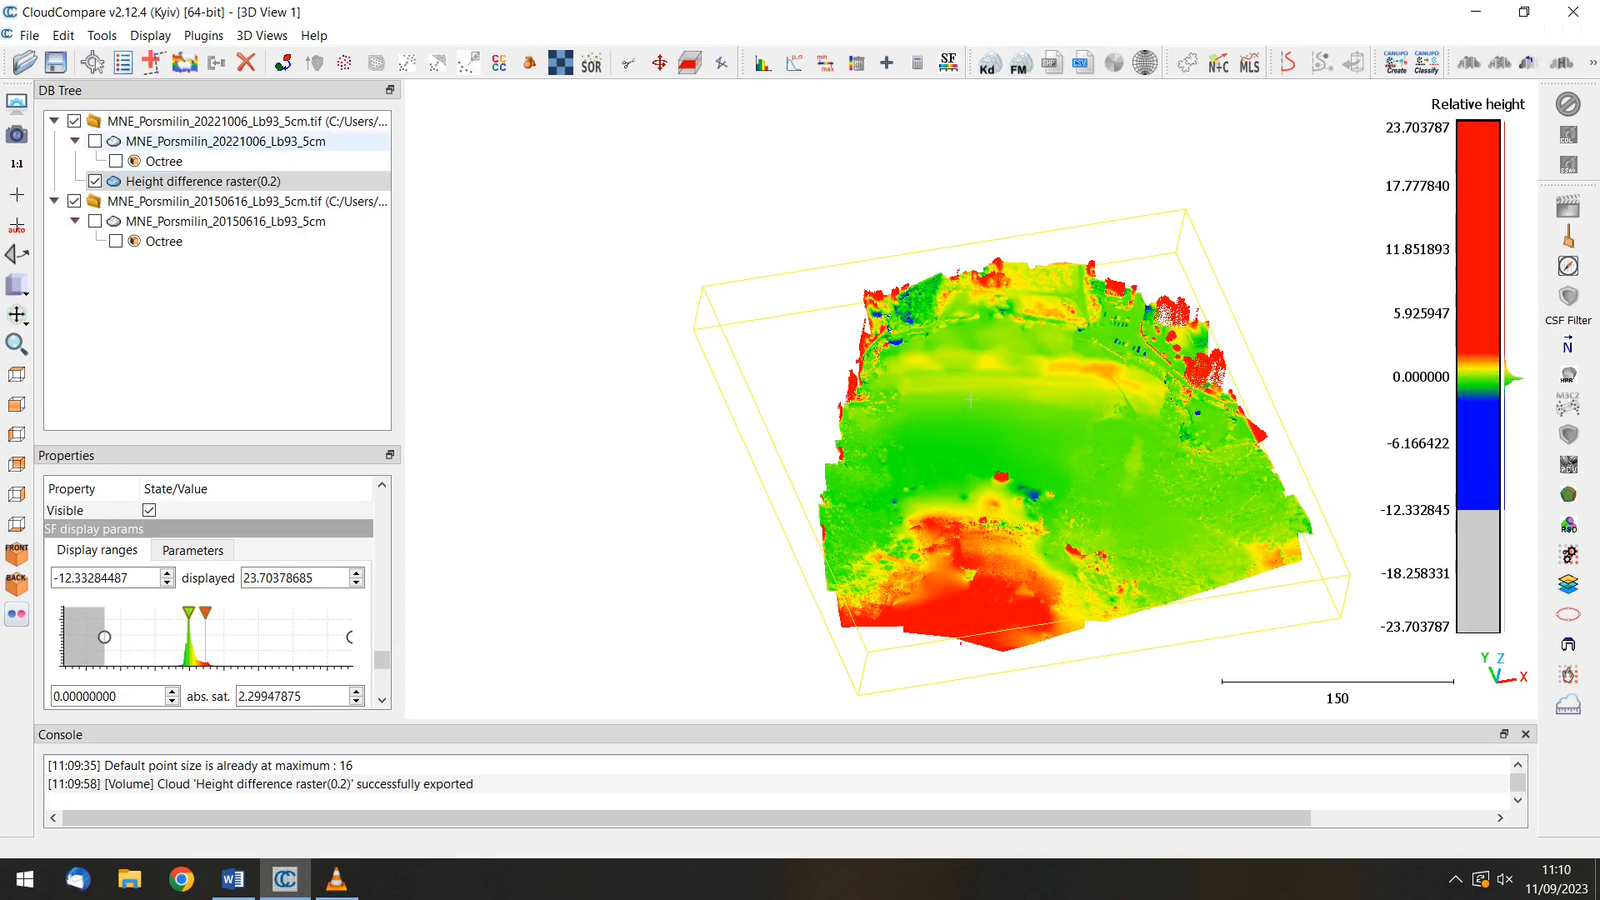
Step: Using the 2022 cloud as backdrop, outline the beach with a polygon and segment the height difference raster, keeping the points inside
{"action": "left_click", "coordinate": [95, 140]}
{"action": "left_click", "coordinate": [95, 181]}
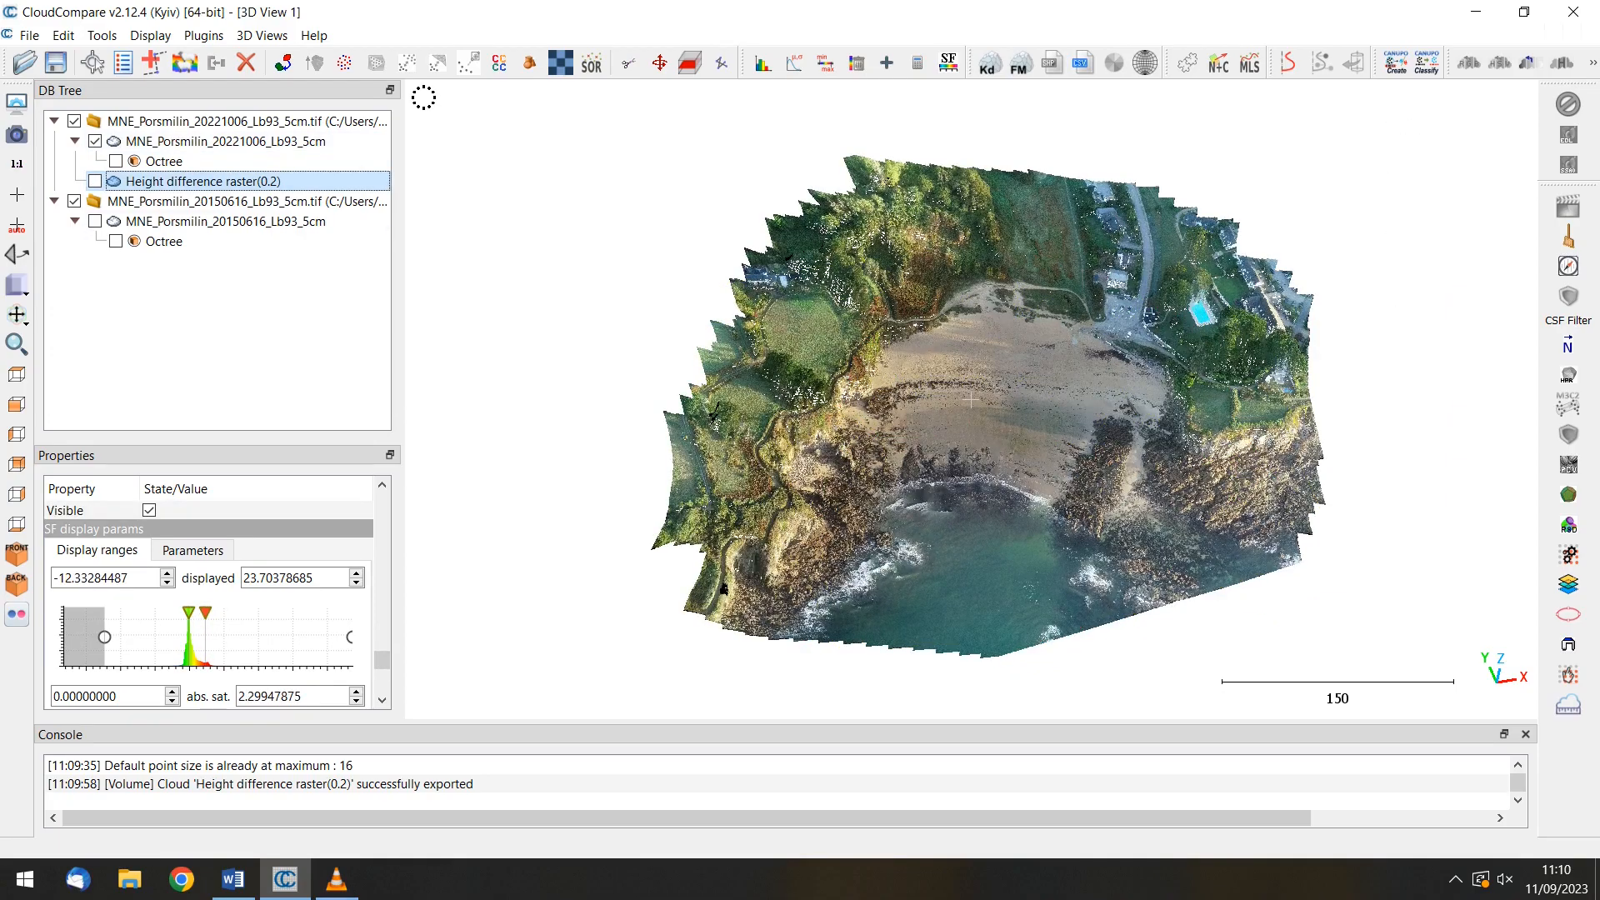
{"action": "left_click", "coordinate": [628, 63]}
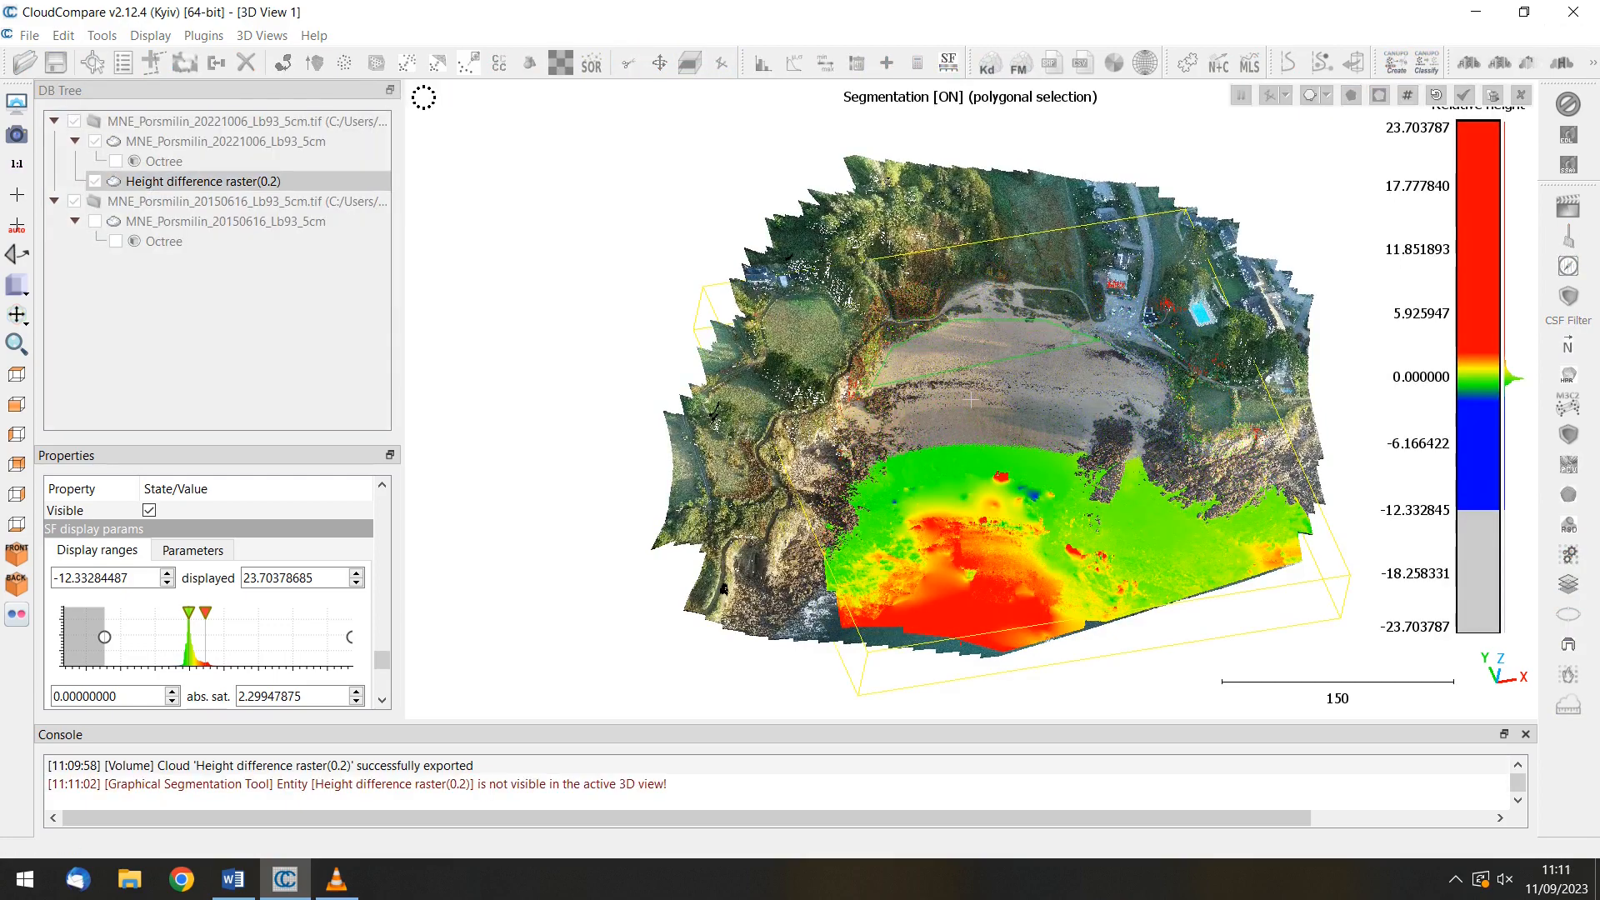
{"action": "left_click", "coordinate": [1162, 385]}
{"action": "left_click", "coordinate": [1135, 507]}
{"action": "right_click", "coordinate": [1134, 507]}
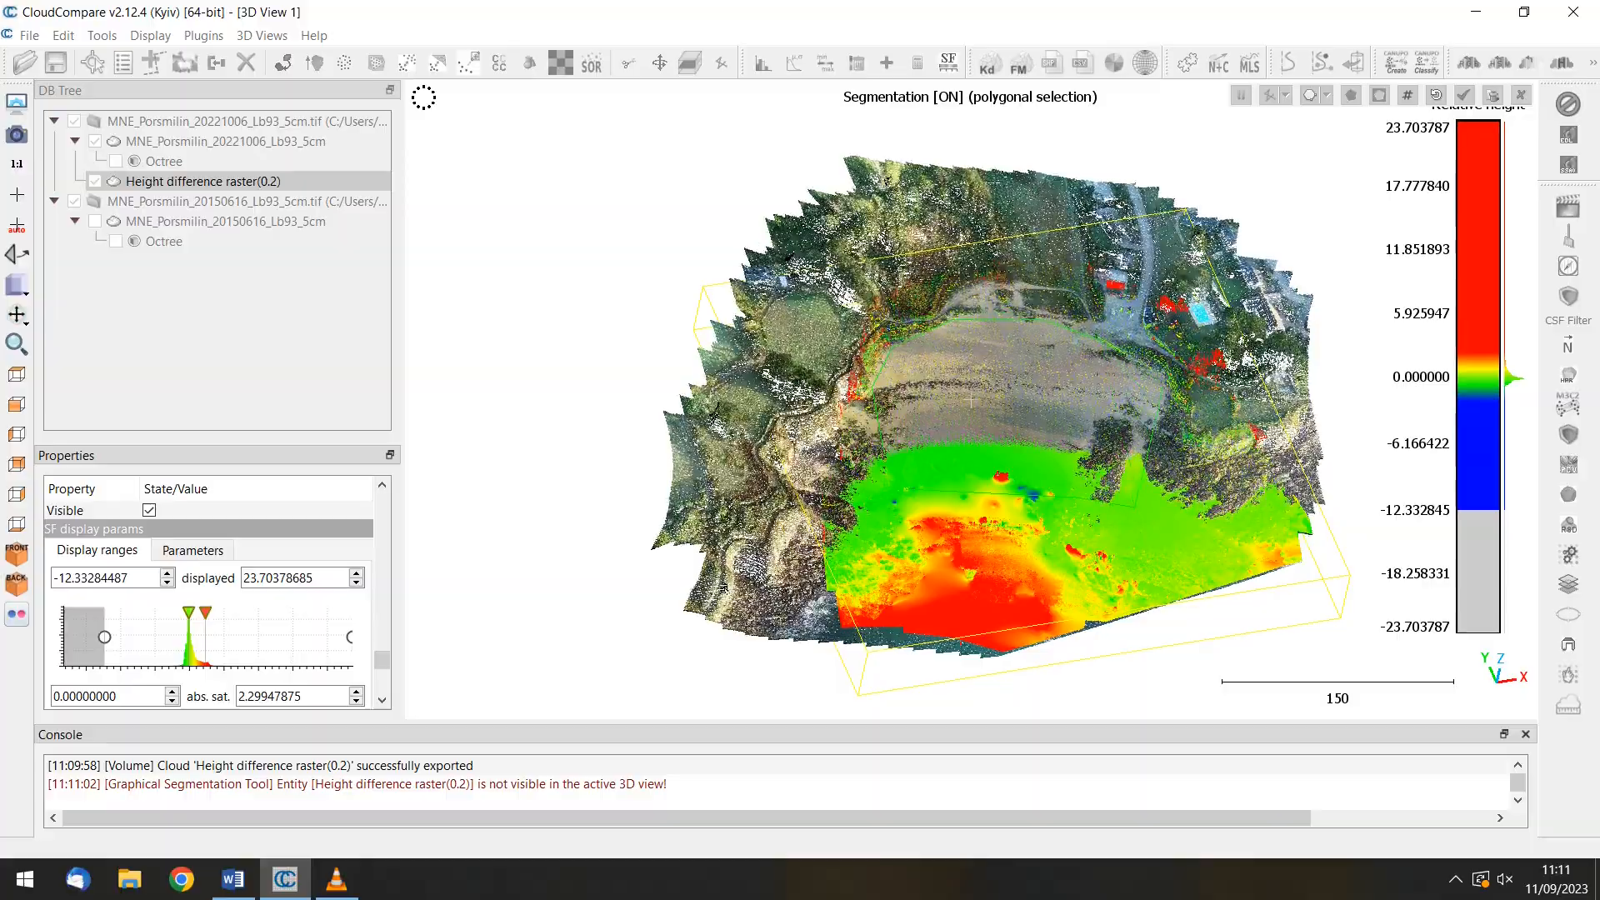
{"action": "left_click", "coordinate": [1351, 95]}
{"action": "left_click", "coordinate": [1463, 95]}
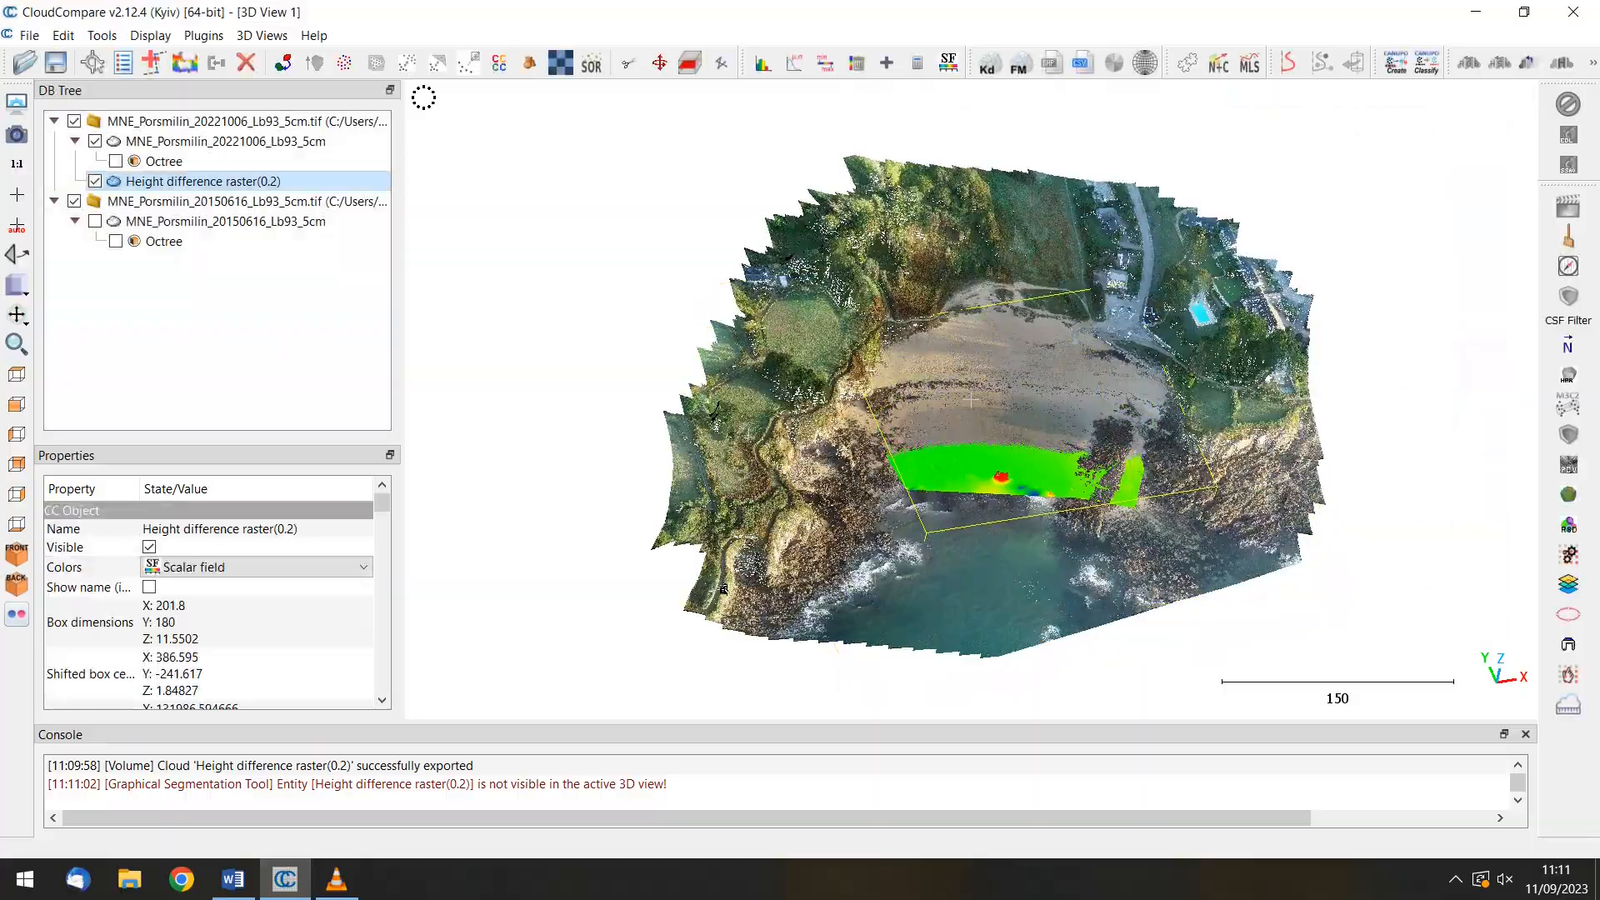
Step: Trim the height difference raster's seaward edge along the 2022 waterline from above, keeping only the points outside the polygon
{"action": "left_click_drag", "start_coordinate": [970, 517], "coordinate": [971, 275]}
{"action": "scroll", "coordinate": [971, 400], "scroll_direction": "up", "scroll_amount": 4}
{"action": "left_click", "coordinate": [95, 141]}
{"action": "scroll", "coordinate": [970, 400], "scroll_direction": "up", "scroll_amount": 4}
{"action": "left_click", "coordinate": [94, 141]}
{"action": "left_click", "coordinate": [95, 181]}
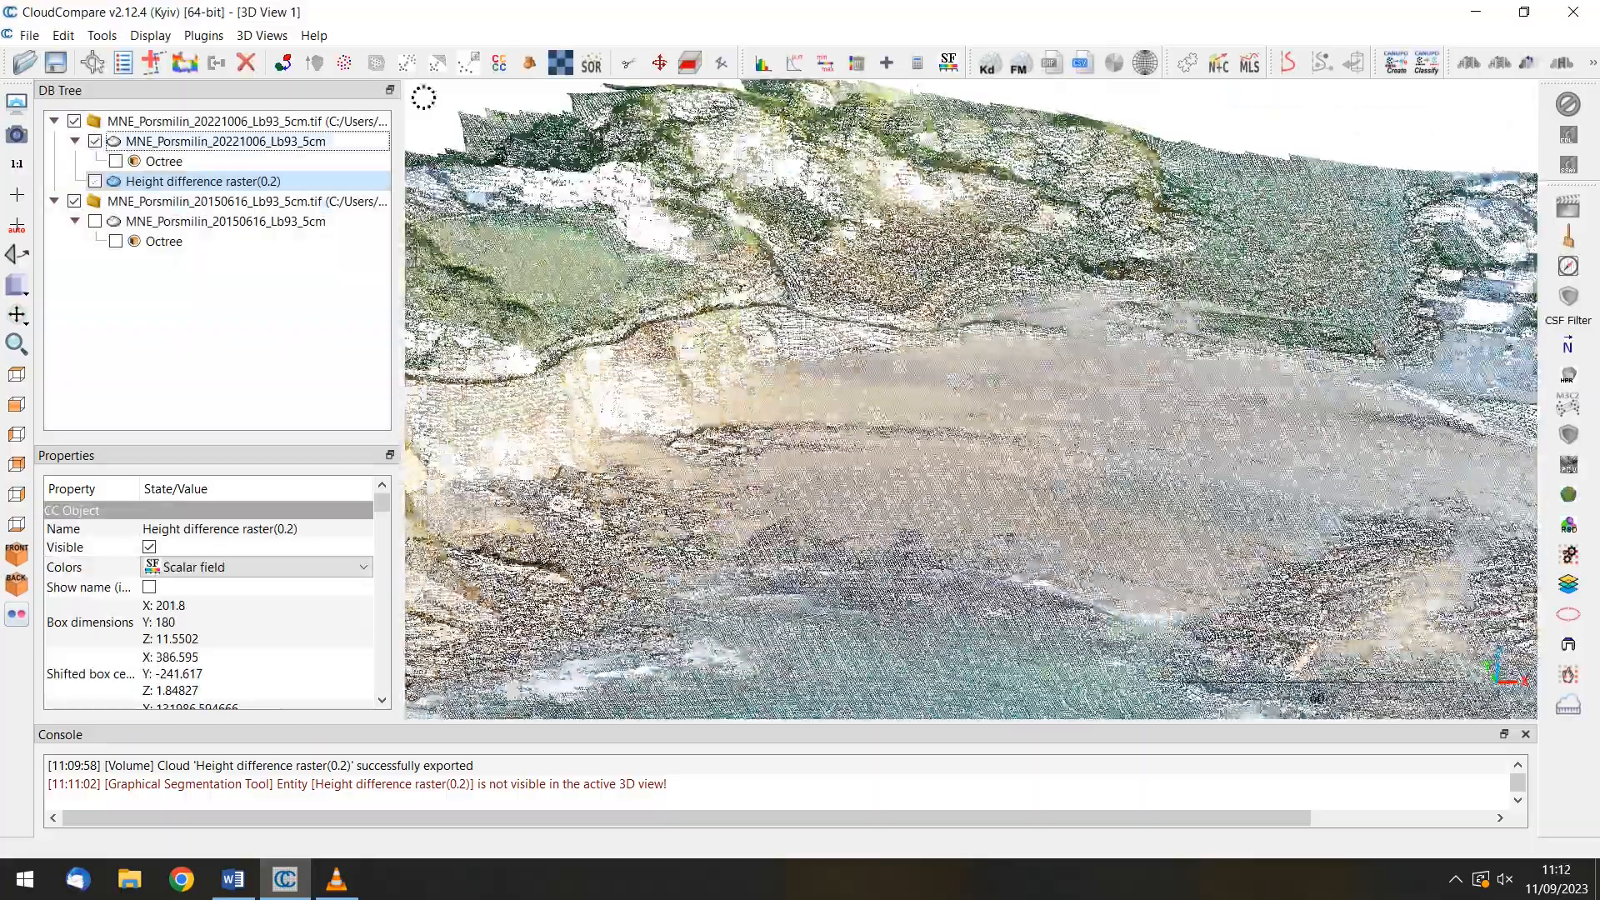
{"action": "left_click_drag", "start_coordinate": [971, 450], "coordinate": [970, 567]}
{"action": "key", "text": "t"}
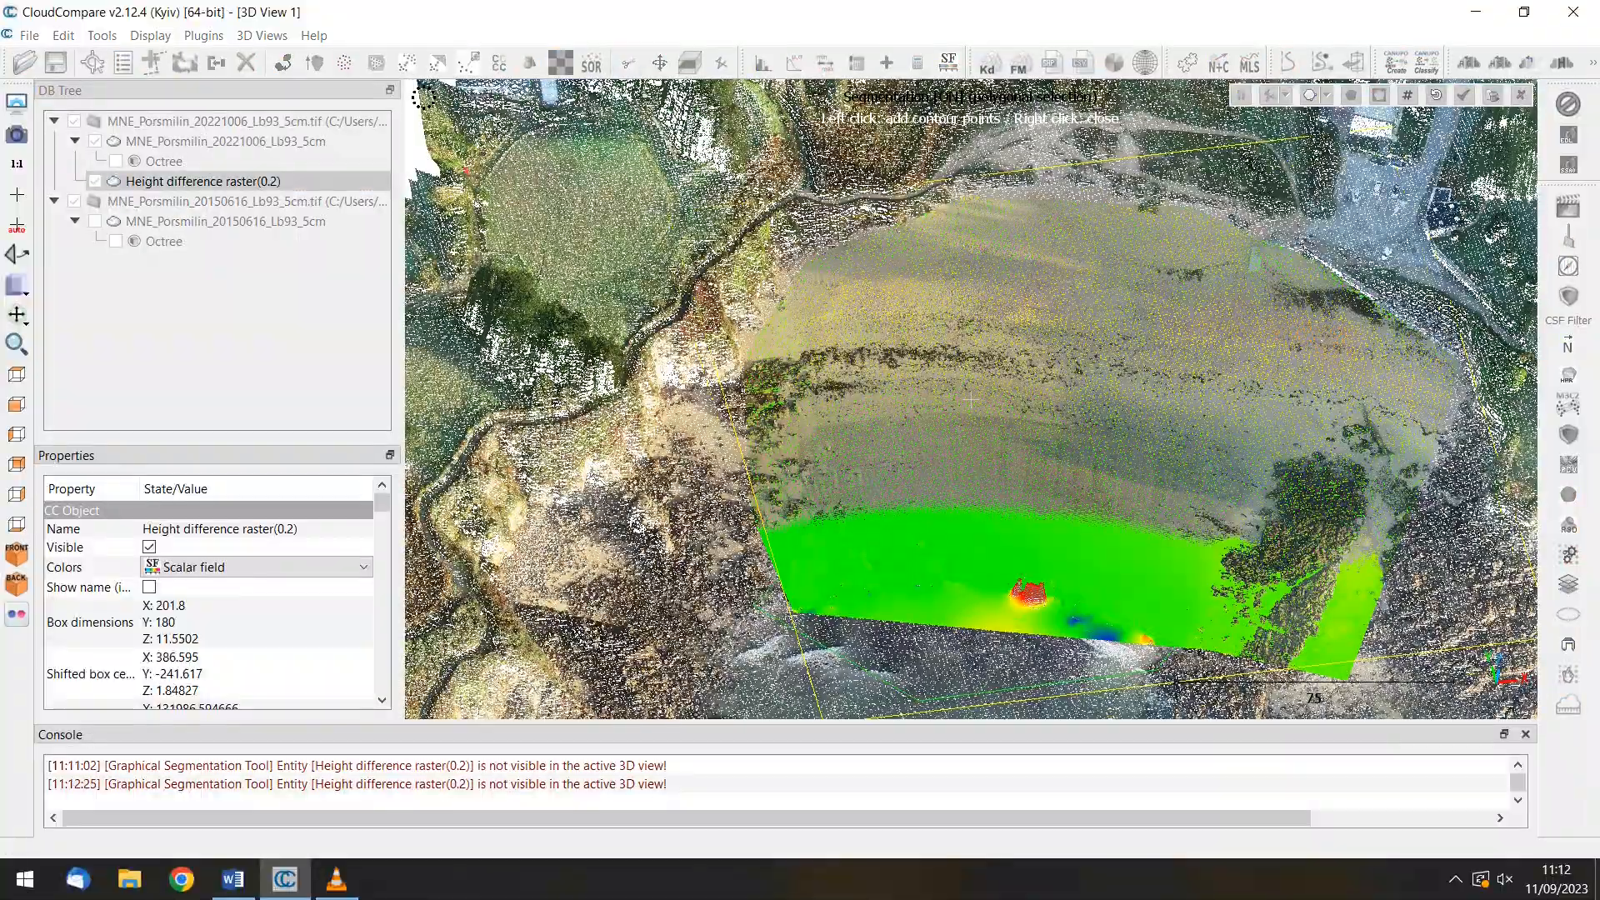
{"action": "key", "text": "o"}
{"action": "key", "text": "Return"}
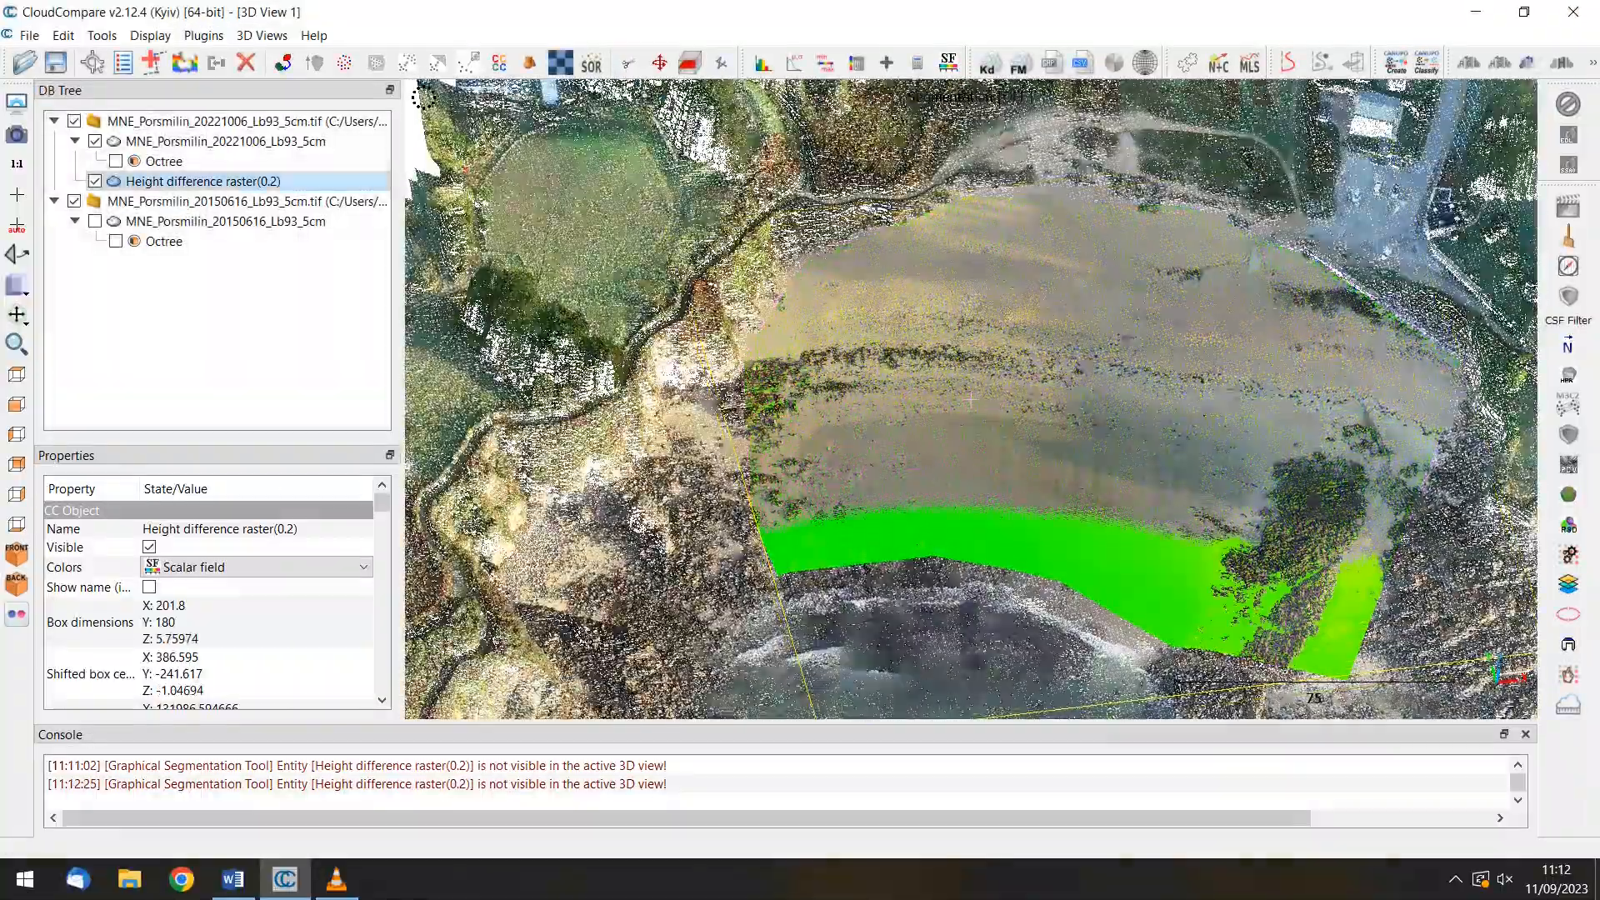
Step: Hide the 2022 MNE cloud and set the trimmed raster's colour saturation to about 1.41
{"action": "left_click", "coordinate": [95, 141]}
{"action": "left_click_drag", "start_coordinate": [382, 503], "coordinate": [382, 667]}
{"action": "left_click_drag", "start_coordinate": [293, 594], "coordinate": [260, 594]}
{"action": "right_click_drag", "start_coordinate": [1083, 417], "coordinate": [915, 392]}
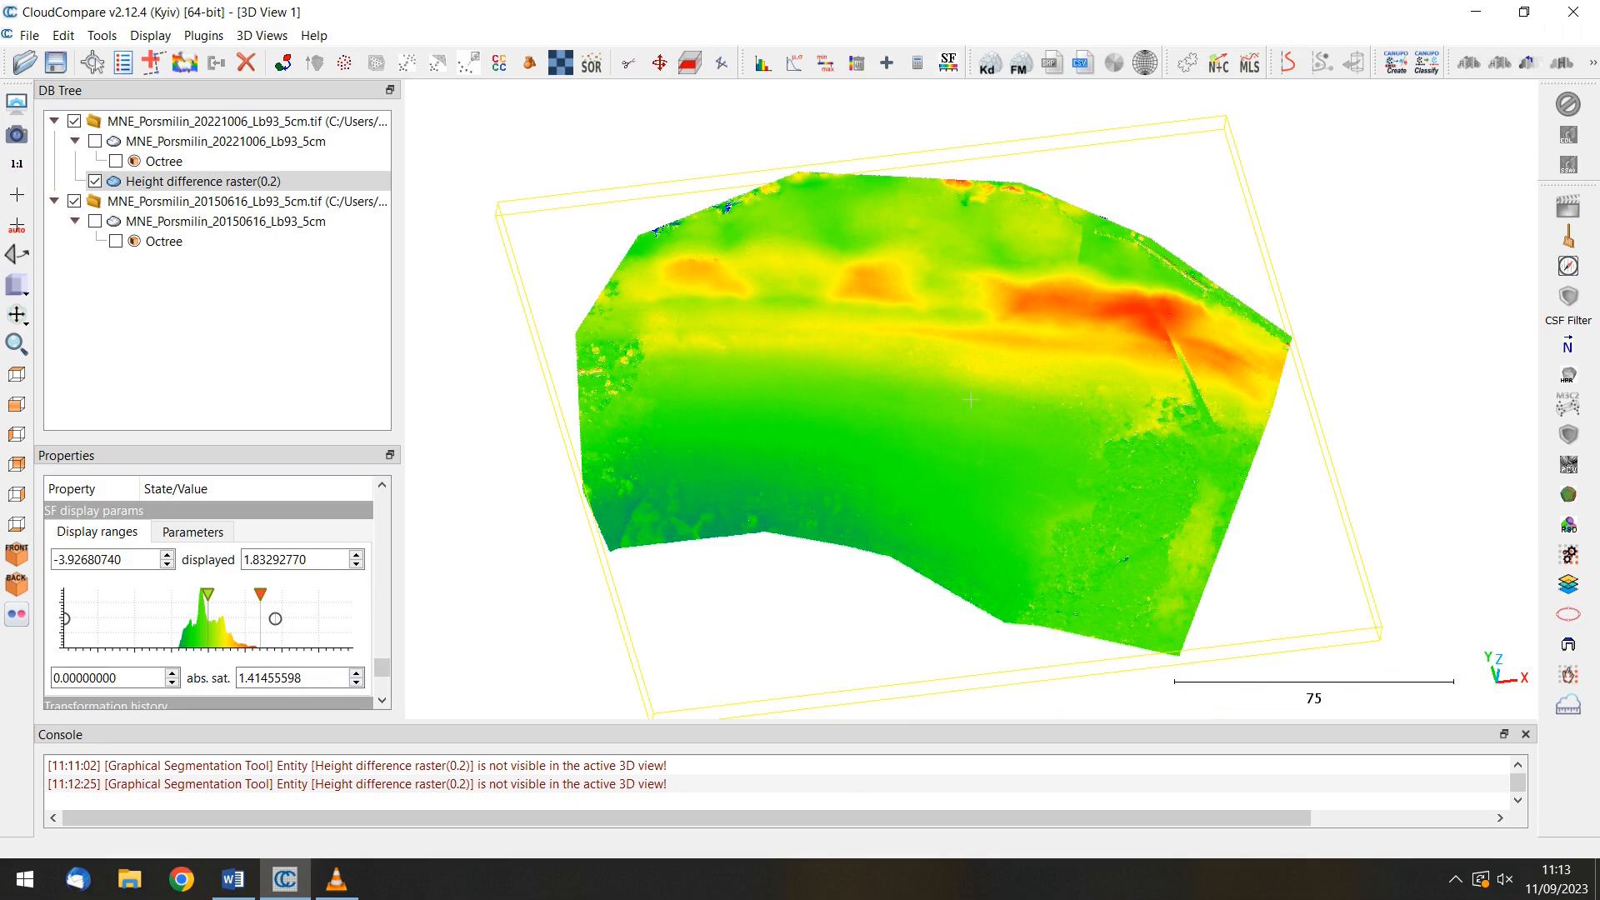
Step: Display the raster's colour scale, set the displayed minimum to about -1.64, and set the saturation to about 1.39
{"action": "left_click_drag", "start_coordinate": [250, 442], "coordinate": [250, 297]}
{"action": "left_click_drag", "start_coordinate": [382, 658], "coordinate": [382, 606]}
{"action": "left_click", "coordinate": [149, 447]}
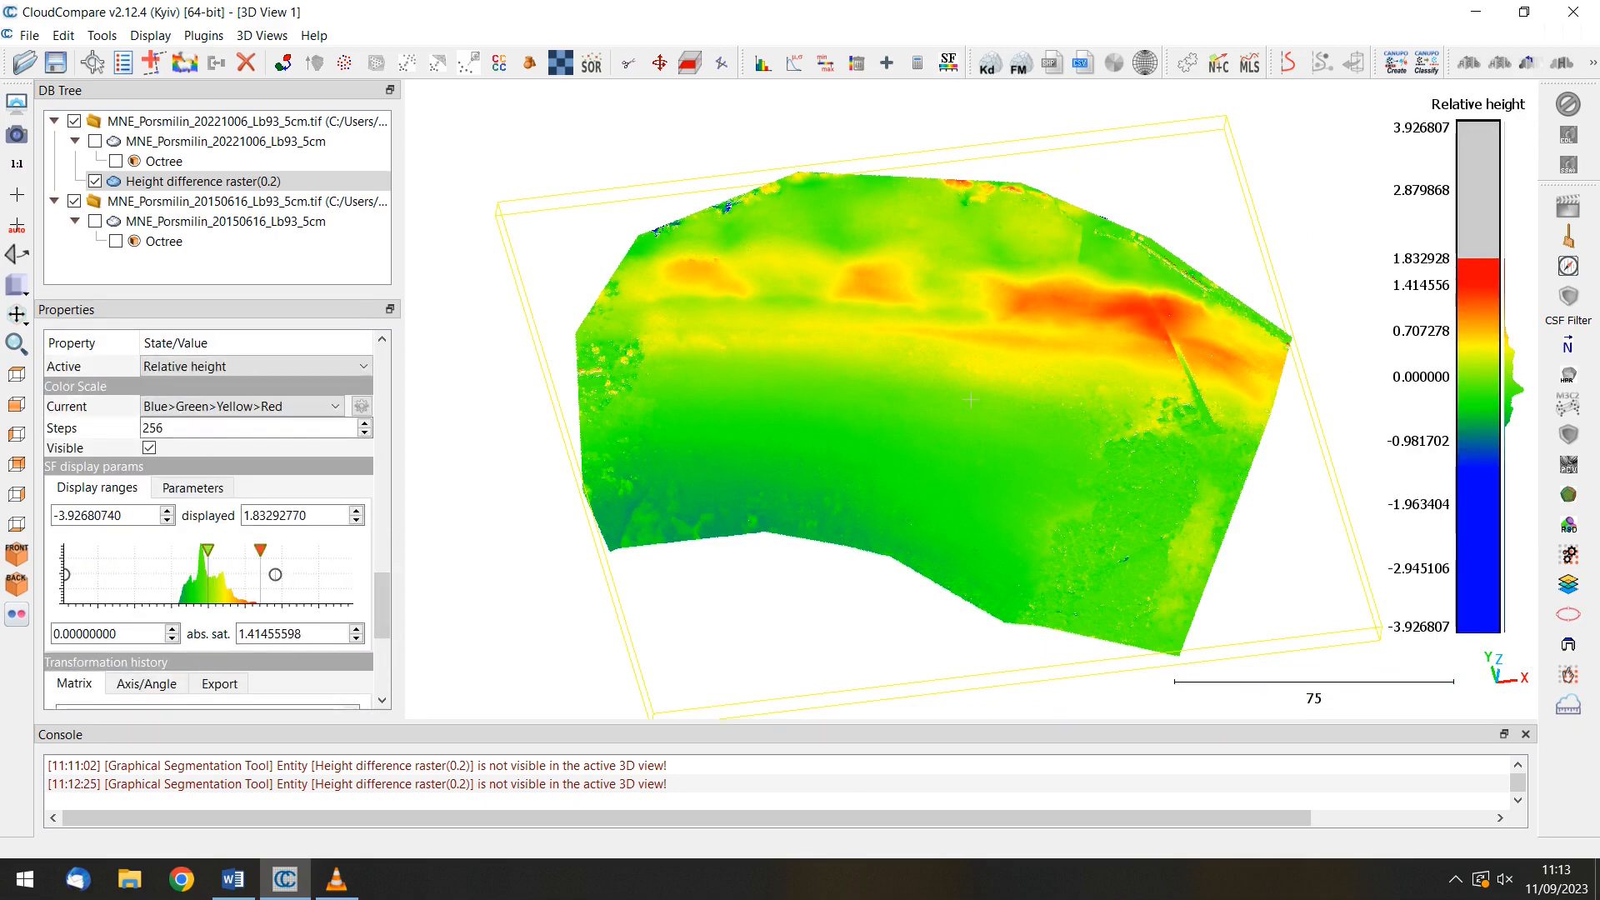
{"action": "left_click_drag", "start_coordinate": [65, 574], "coordinate": [147, 574]}
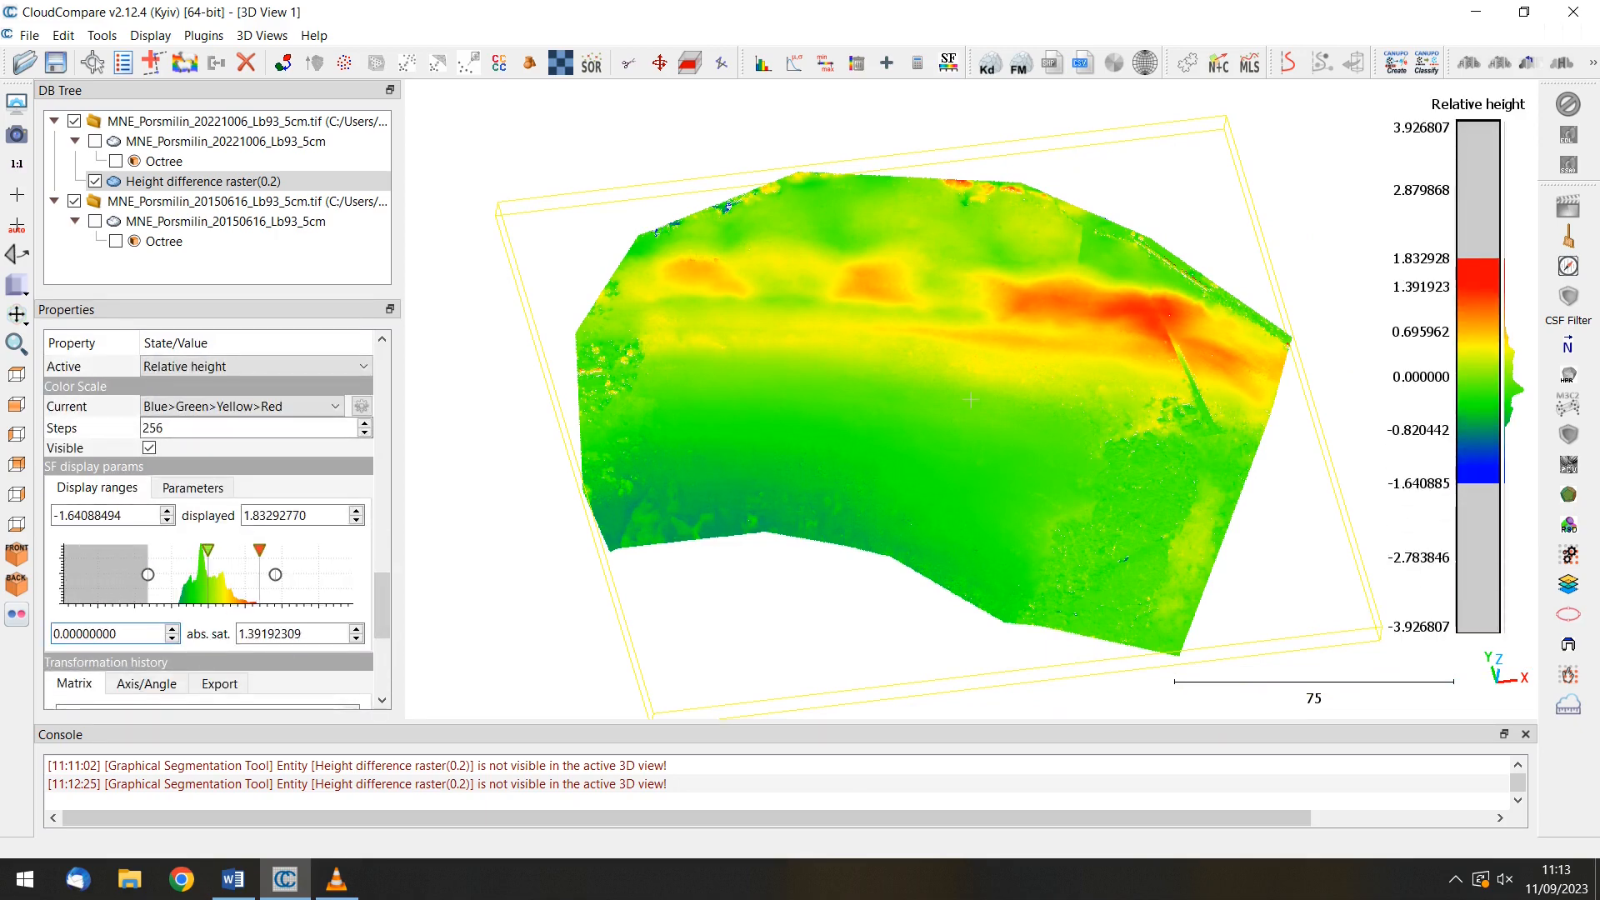